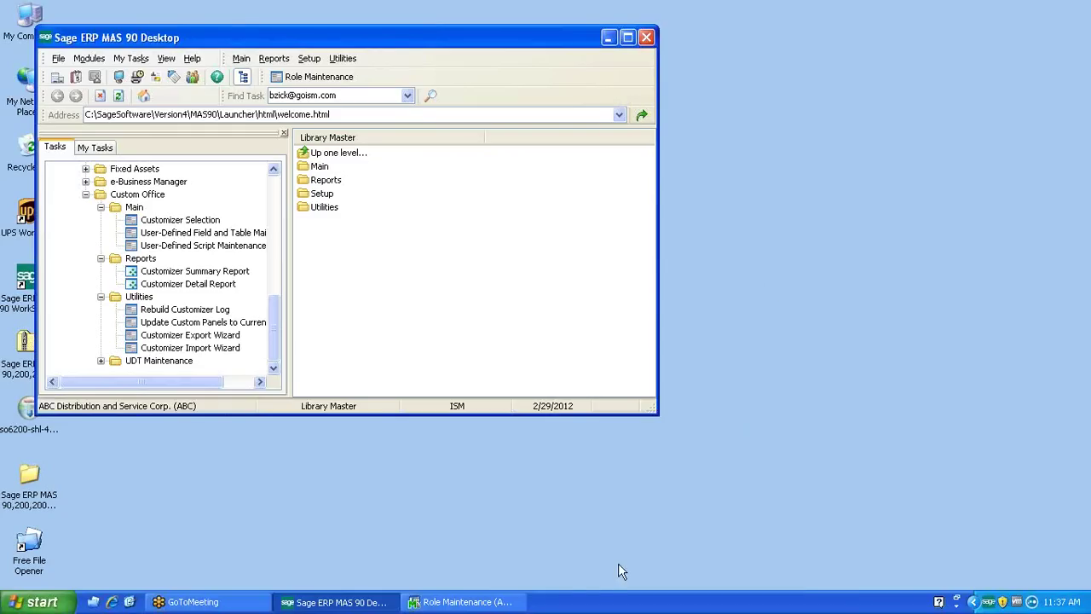
- Switch the Custom Office module options of the admin role off and back on in Role Maintenance
left_click(463, 599)
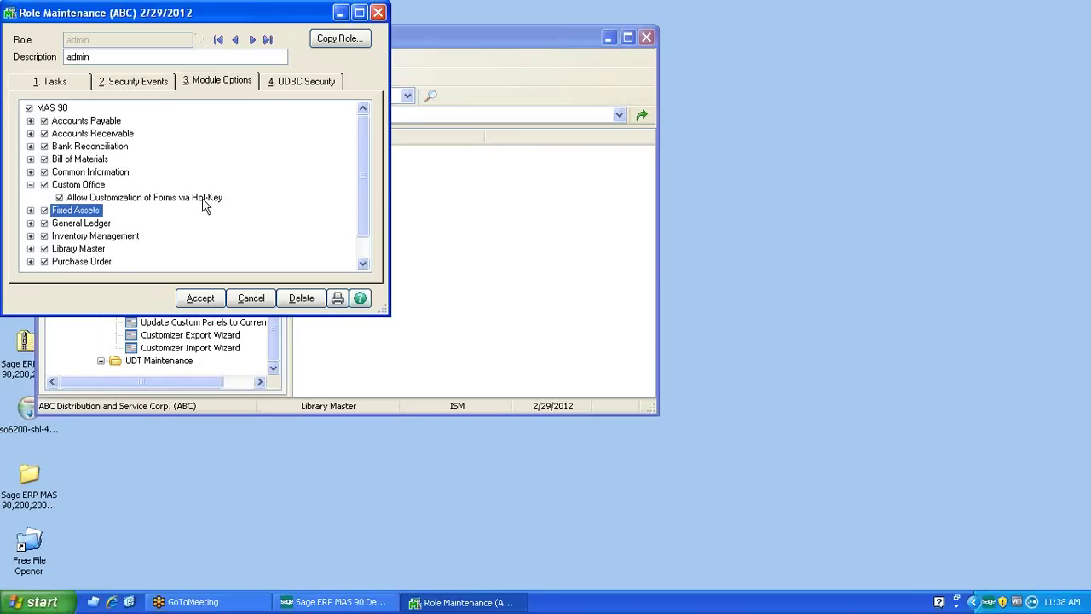
left_click(45, 186)
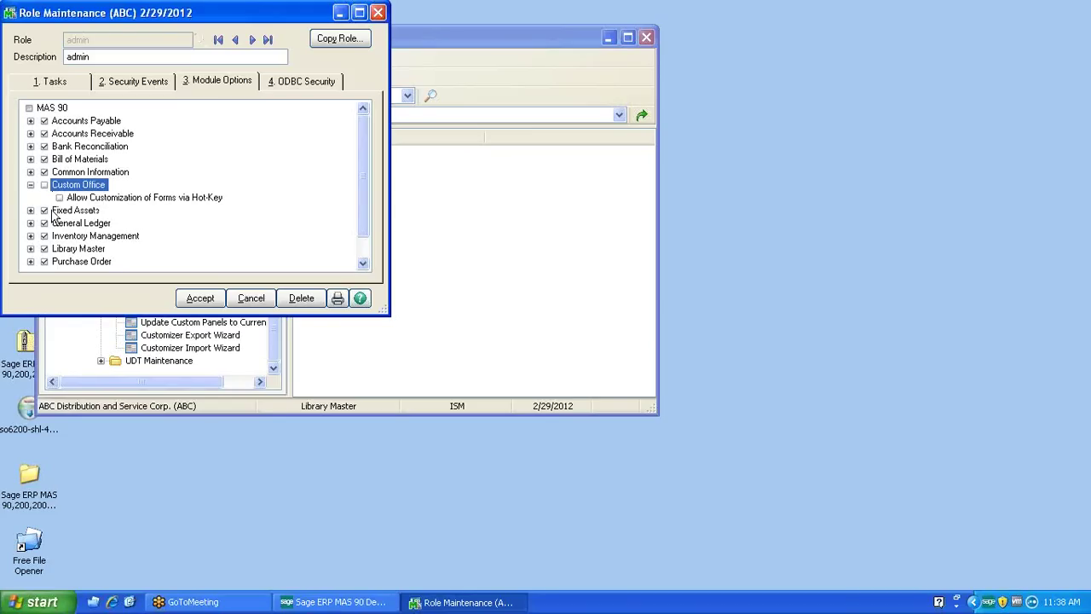
left_click(44, 185)
- Expand the admin role's Custom Office tasks, including Miscellaneous Tasks and Reports/Forms
left_click(44, 83)
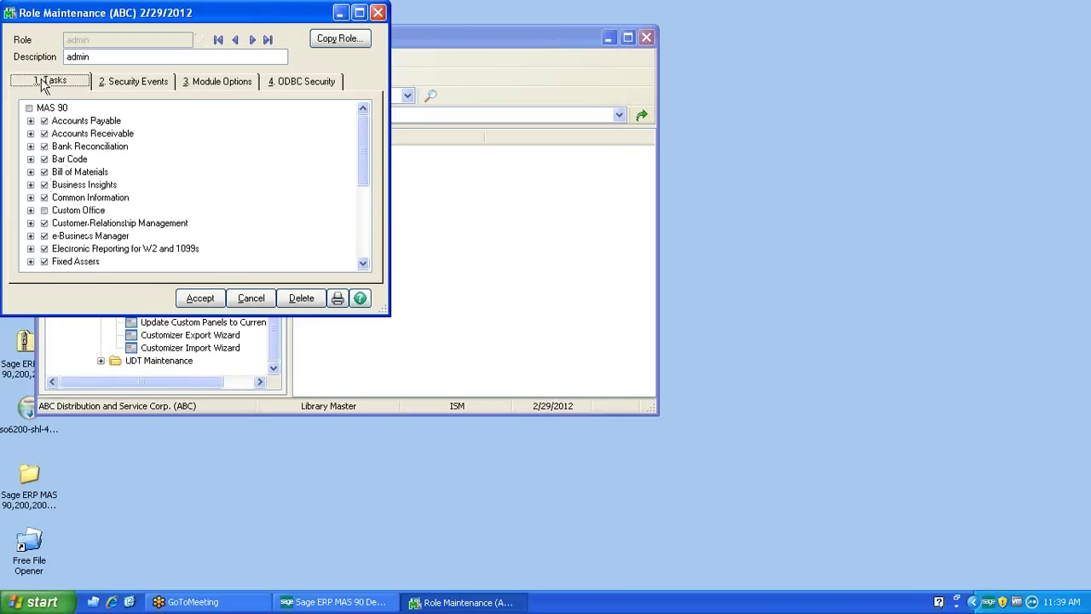
left_click(30, 209)
left_click(45, 223)
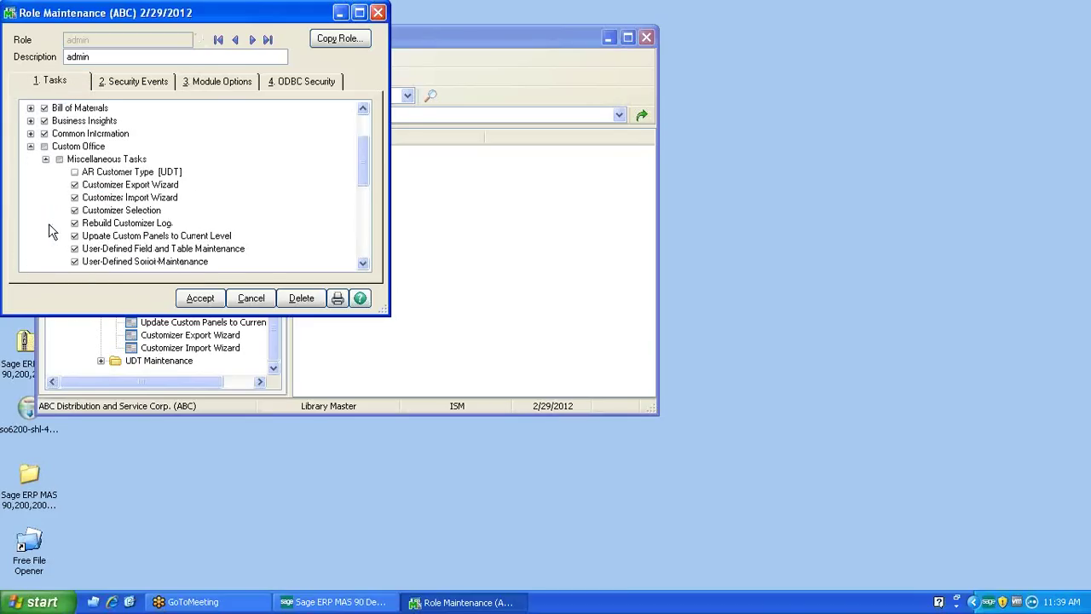
left_click(363, 262)
left_click(363, 263)
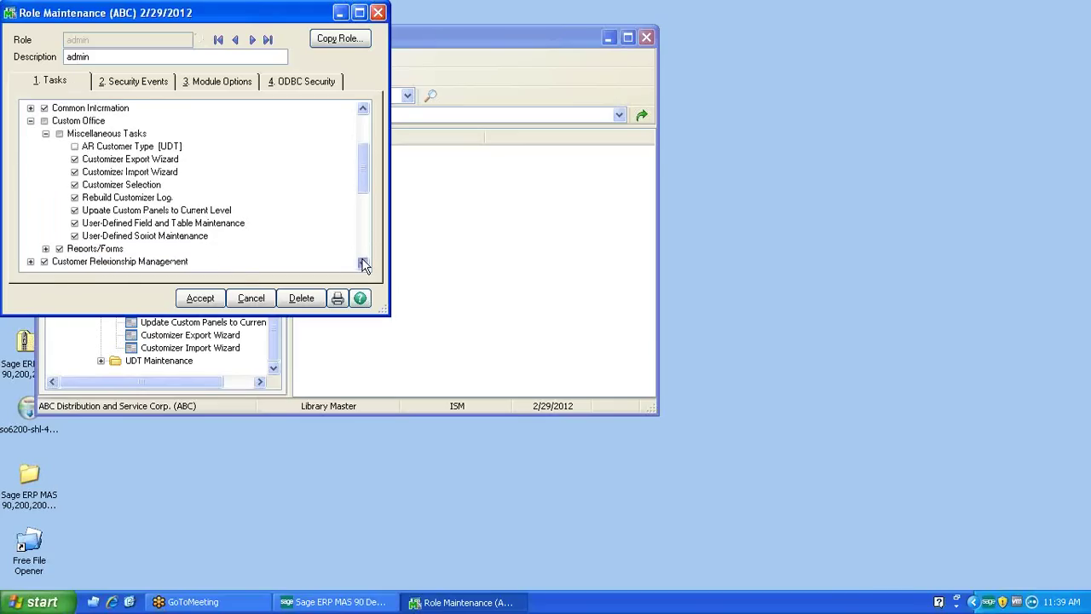
left_click(363, 262)
left_click(45, 236)
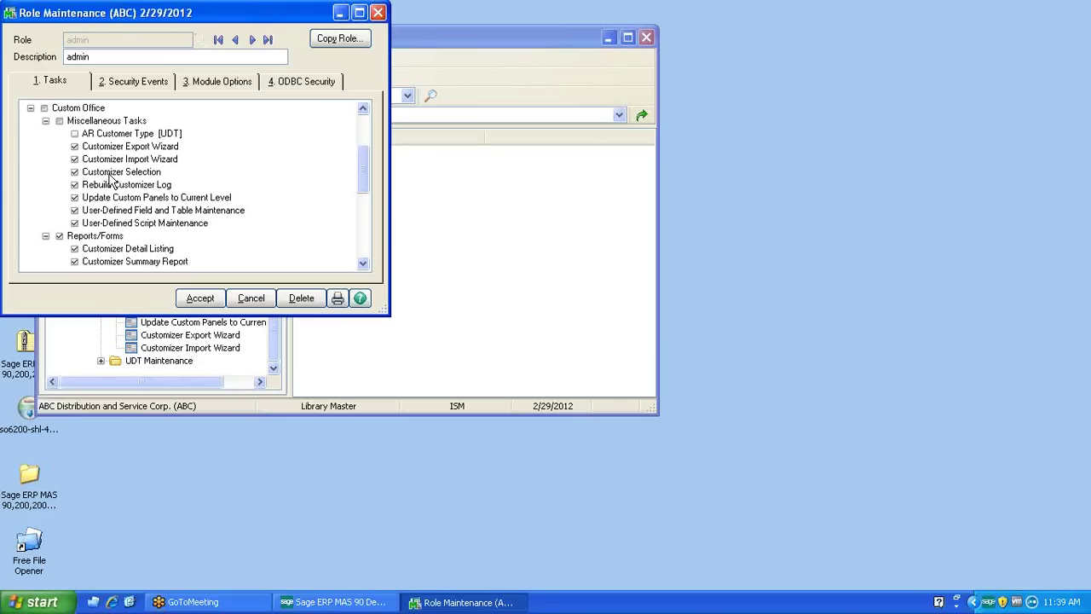
- Grant the admin role access to the AR Customer Type [UDT] task, then save the role and close Role Maintenance
left_click(101, 361)
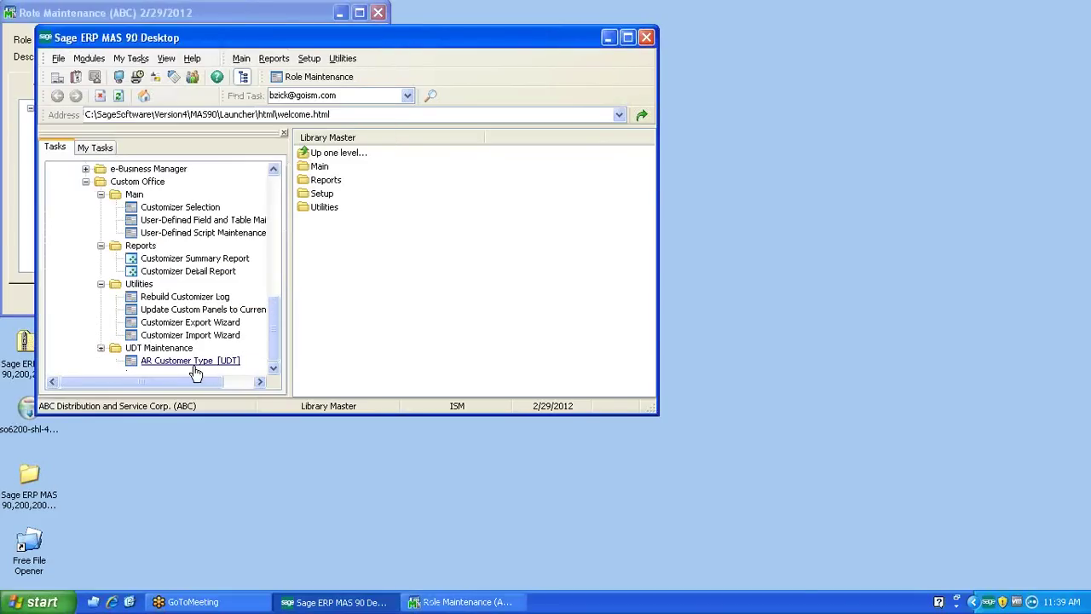
left_click(214, 18)
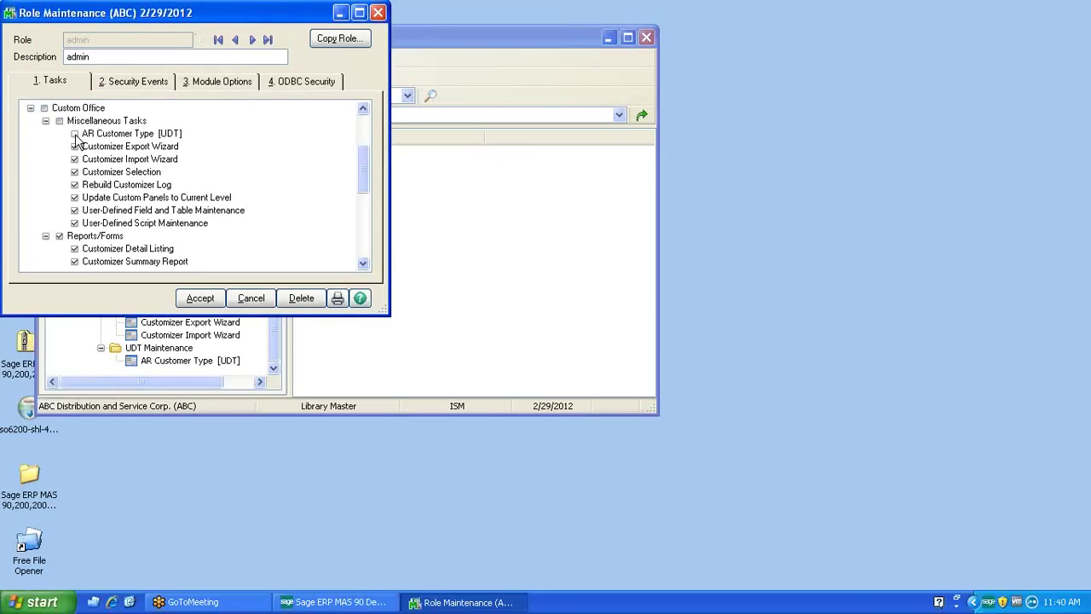
left_click(74, 134)
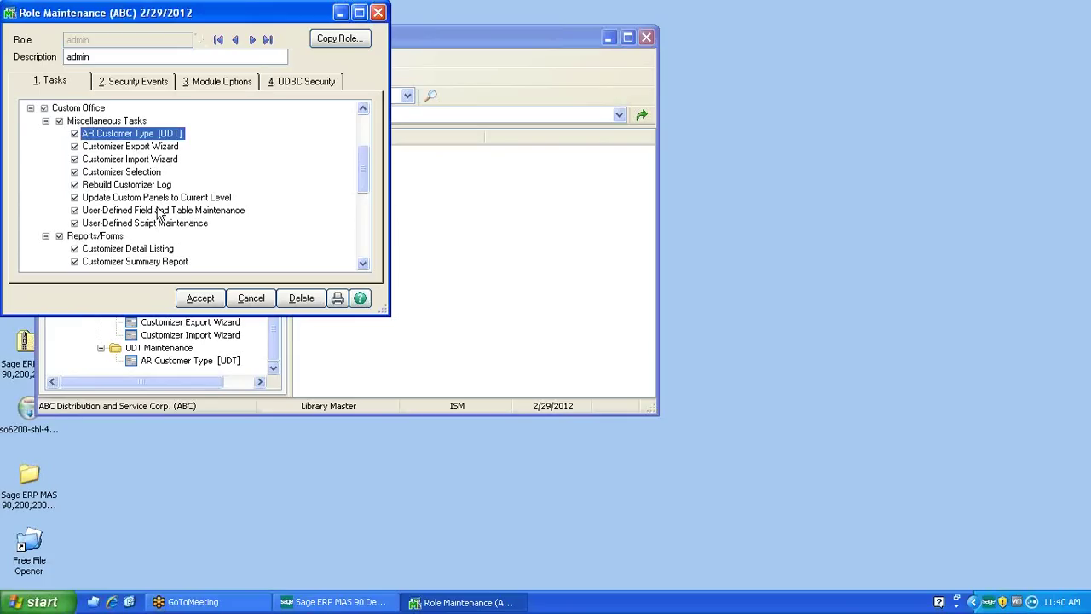
left_click(194, 301)
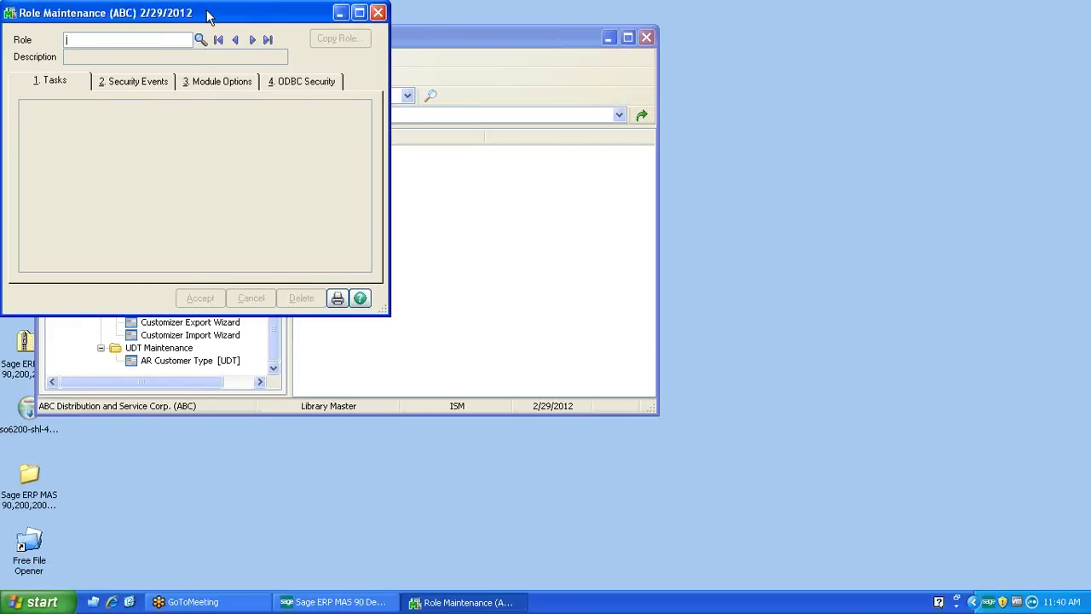
left_click_drag(208, 14, 279, 70)
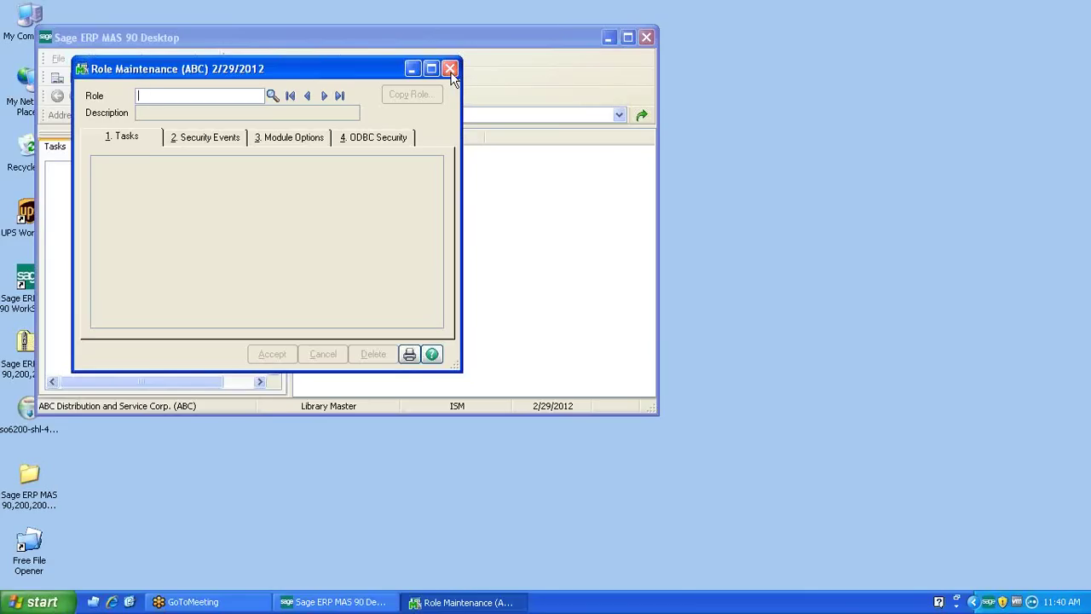
left_click(450, 71)
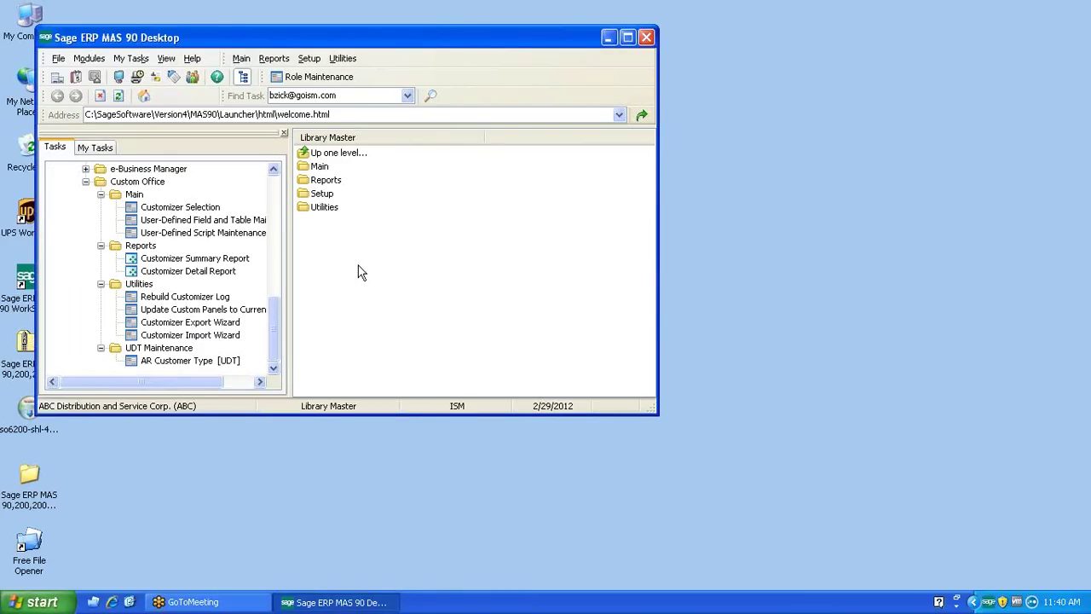
- Open Customizer Selection and examine the Customer Maintenance panels available under Accounts Receivable
double_click(178, 208)
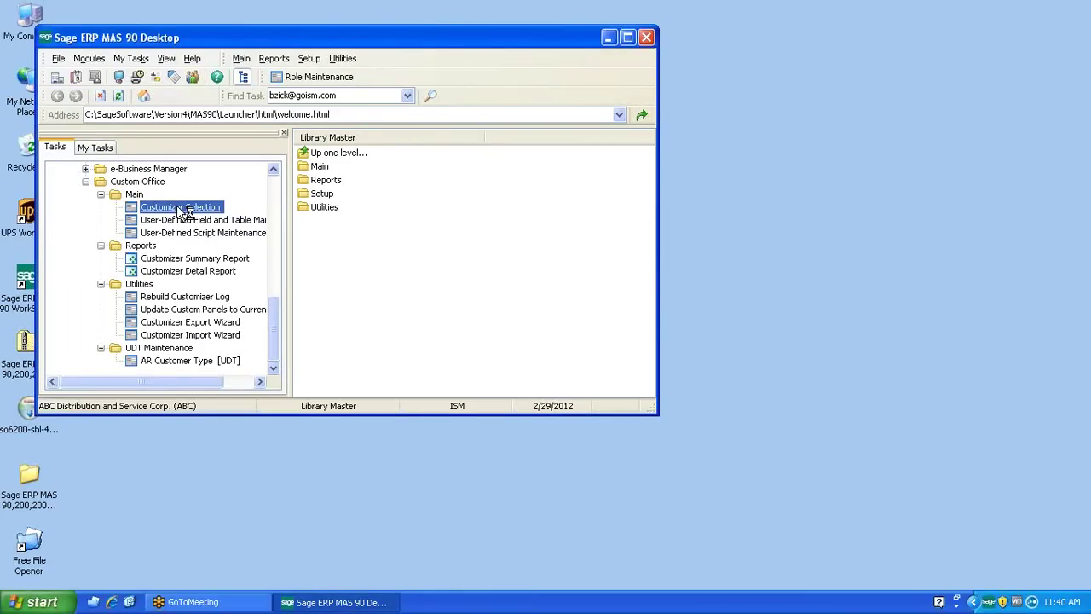
key("Return")
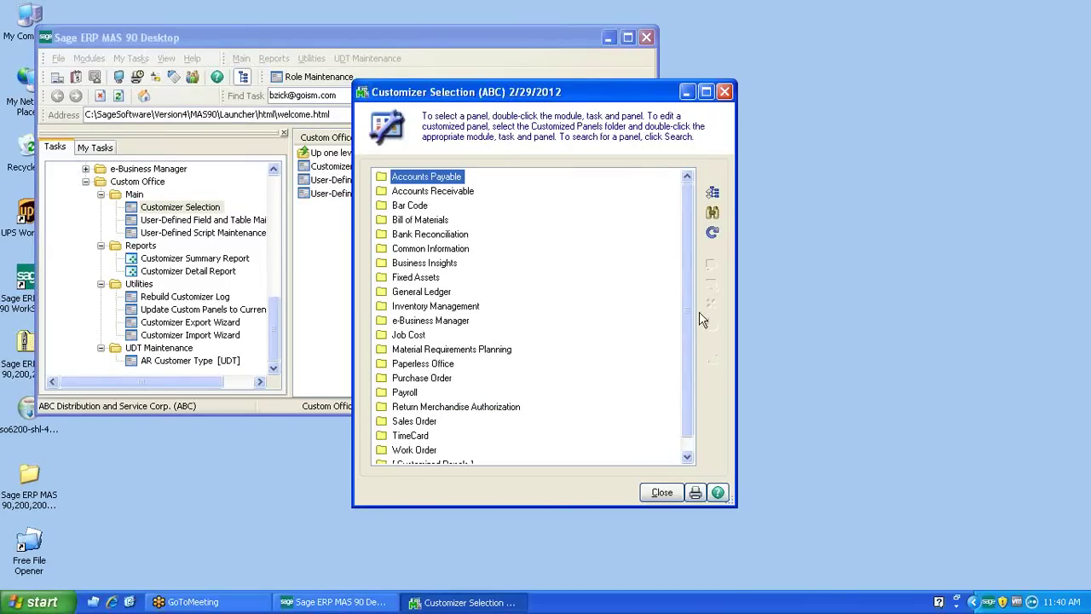
left_click_drag(691, 307, 690, 343)
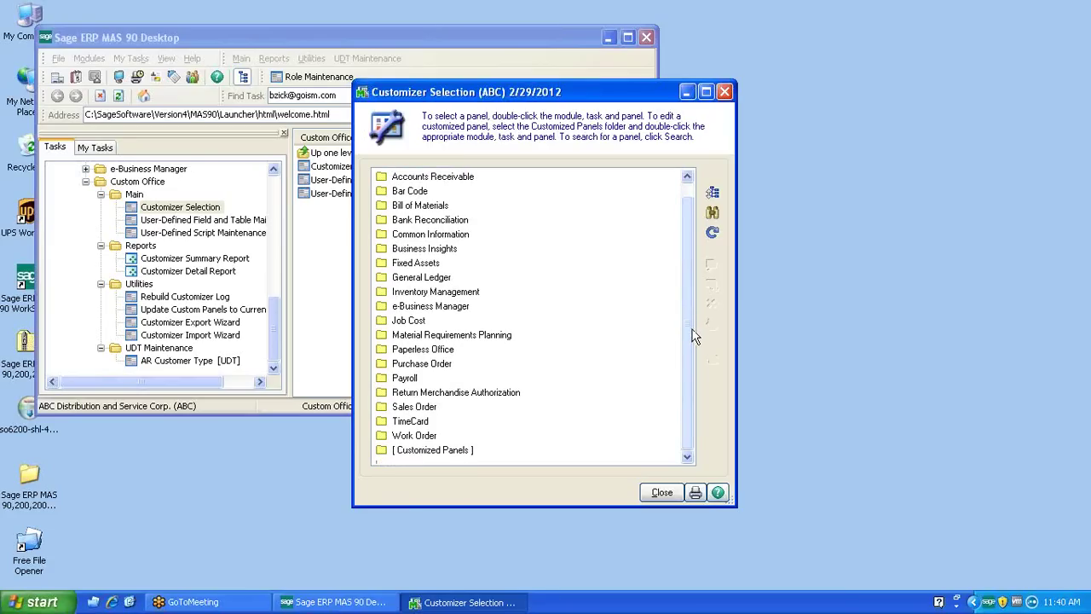
double_click(461, 178)
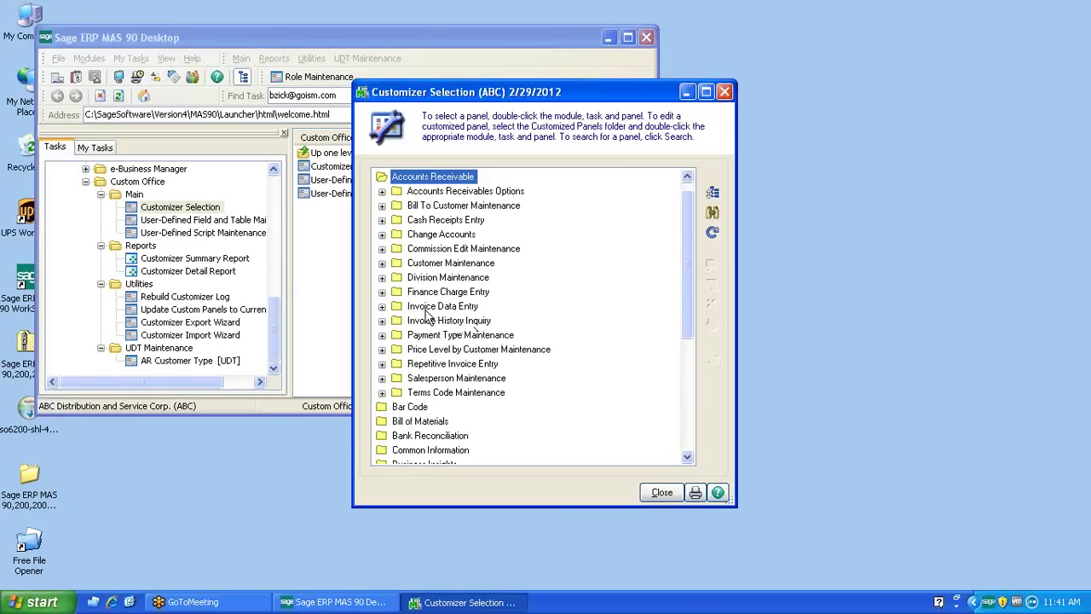
left_click(383, 263)
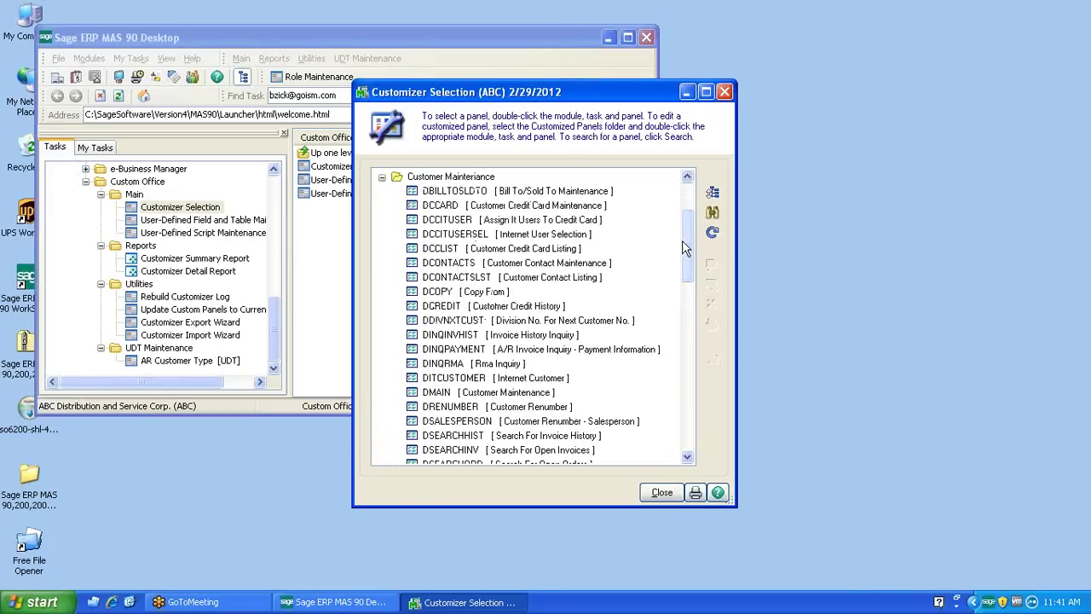
left_click_drag(689, 241, 682, 195)
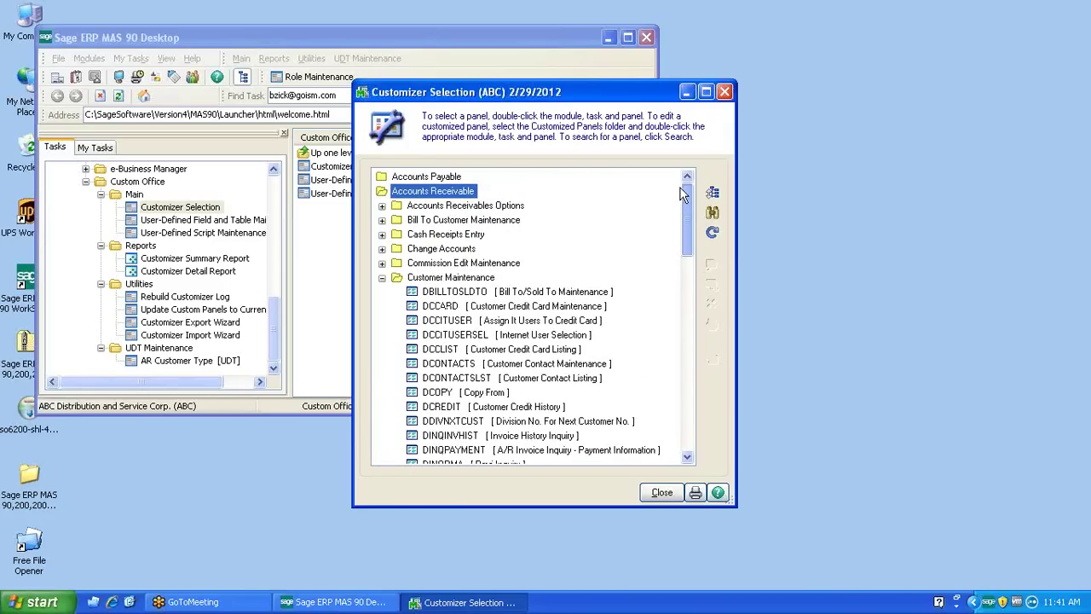
scroll(422, 405, "down", 2)
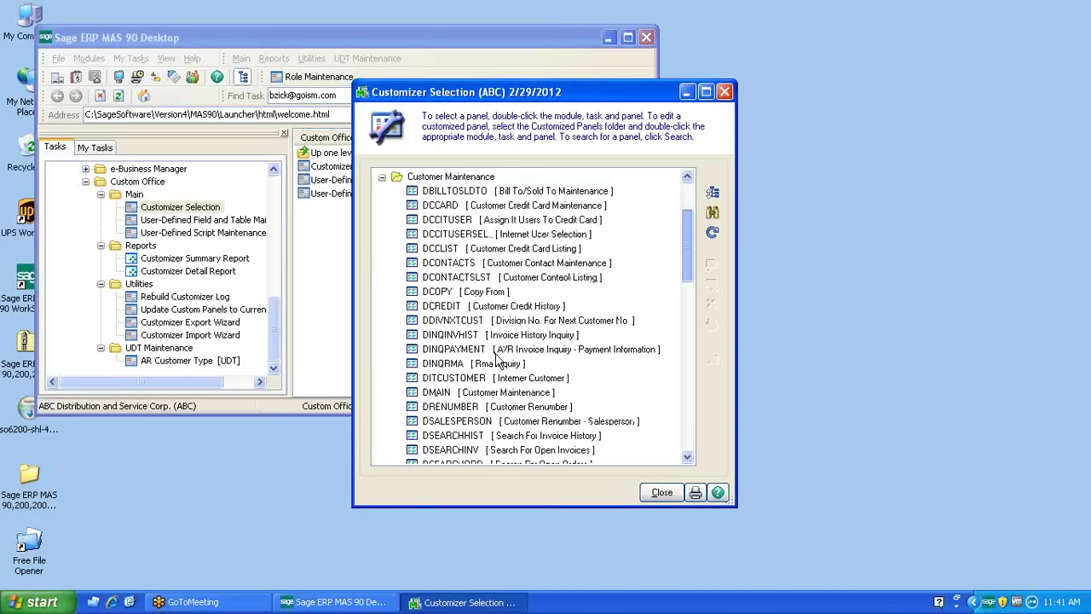
- Open Customer Maintenance from the Accounts Receivable module, accepting the 2/29/2012 accounting date
left_click(273, 206)
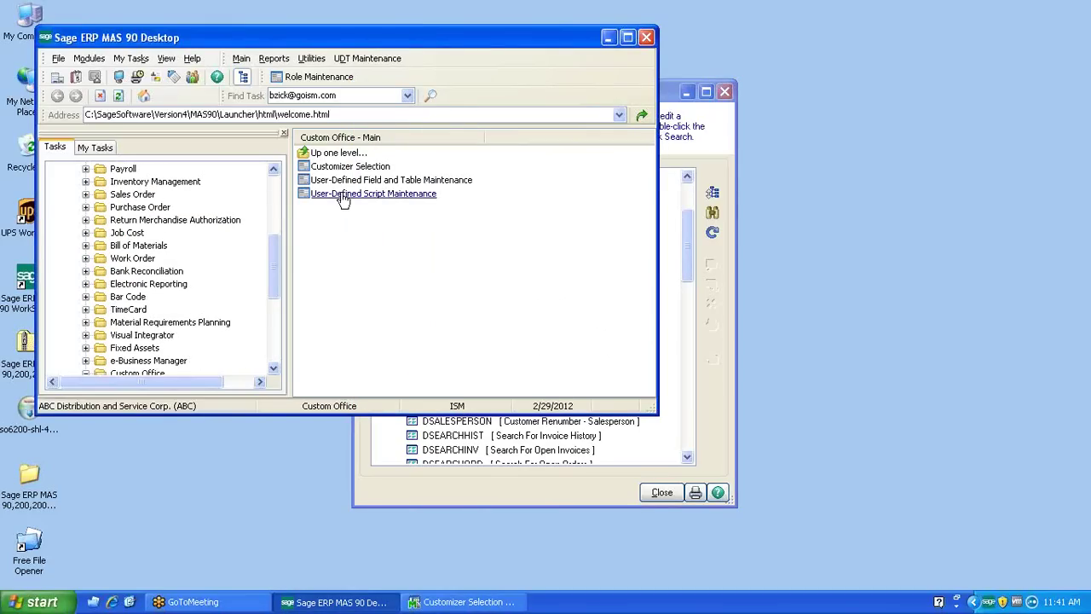
left_click(272, 200)
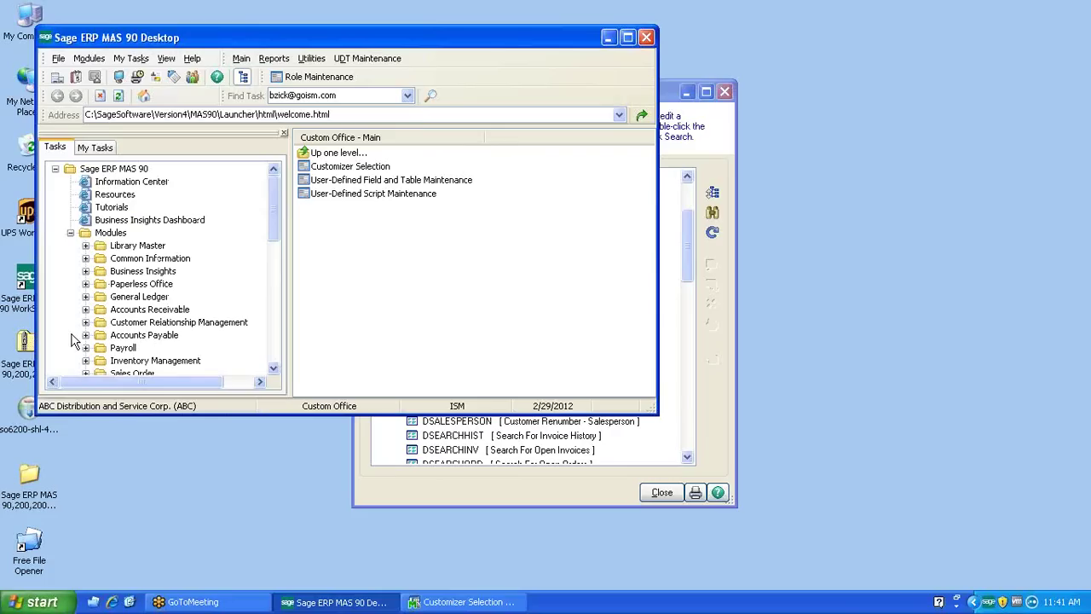
left_click(86, 310)
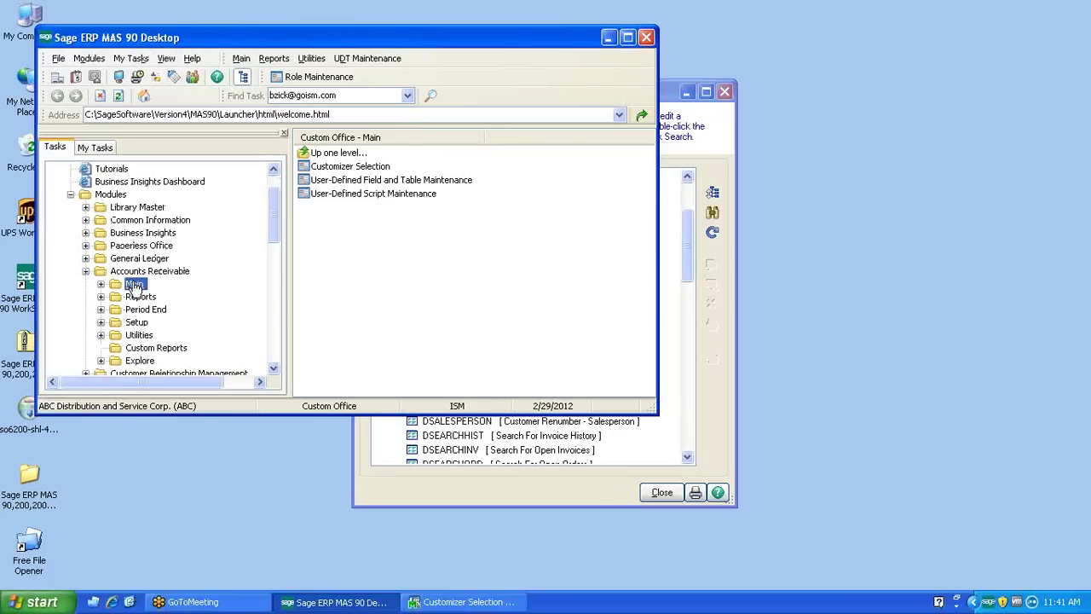
left_click(128, 284)
left_click(375, 168)
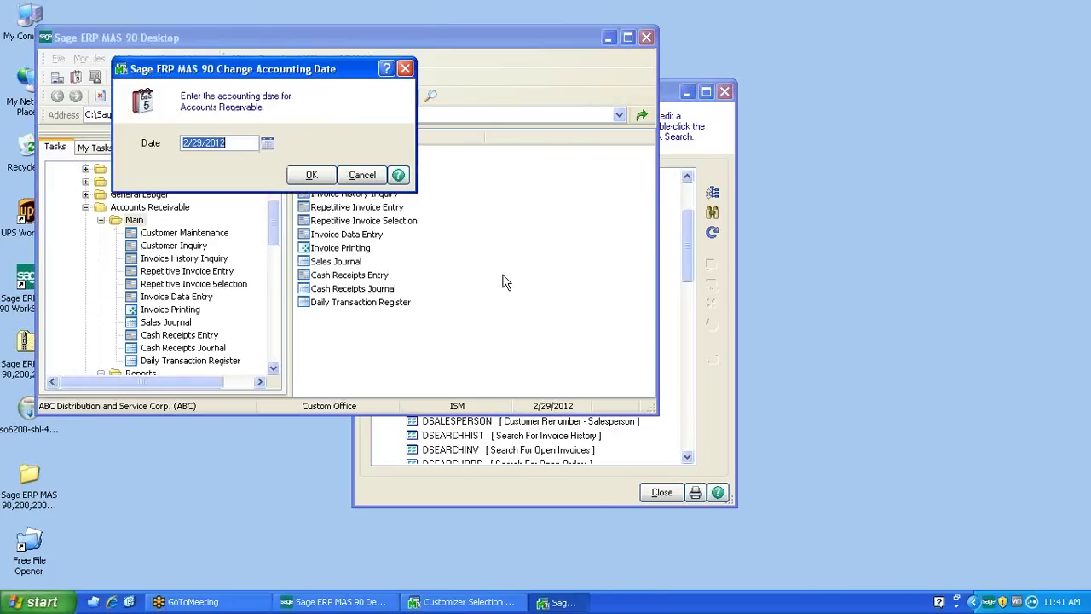
left_click(314, 176)
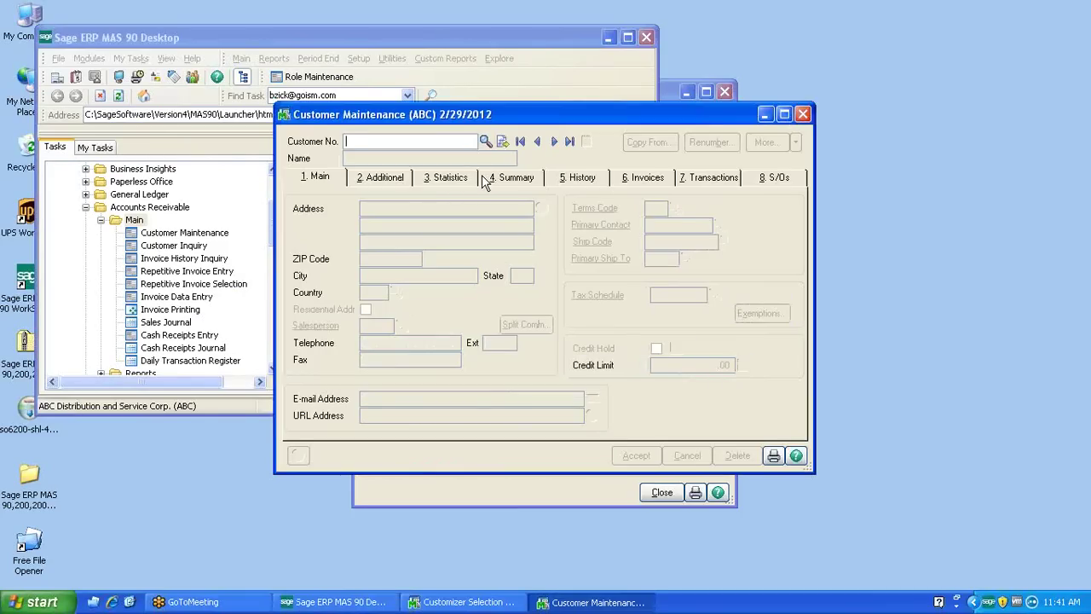
- Load the American Business Futures customer record, dismissing its memo, and show its additional details
left_click(552, 145)
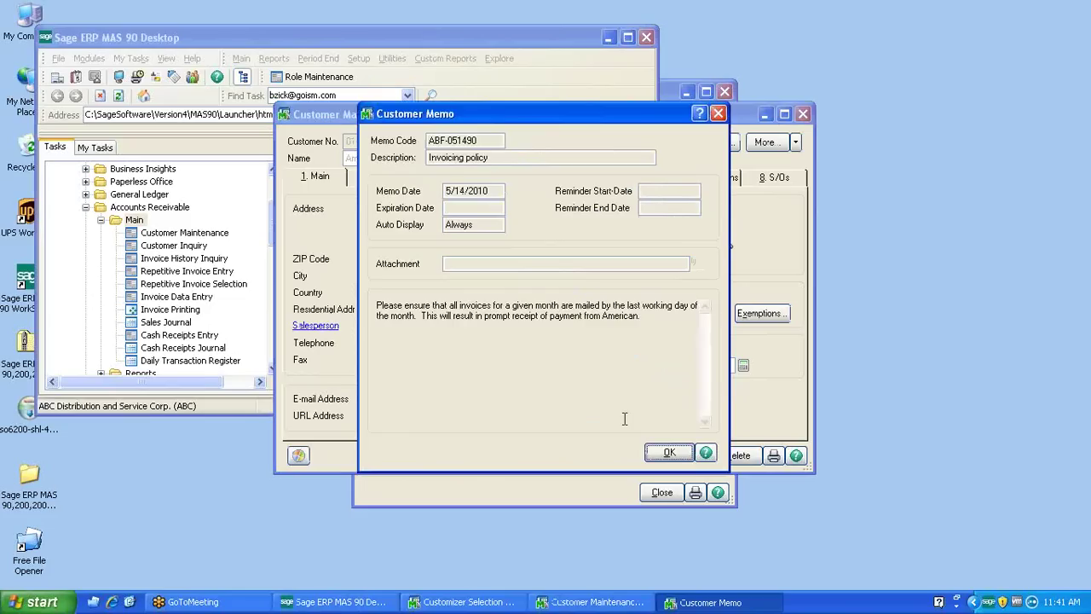
left_click(663, 452)
left_click(382, 179)
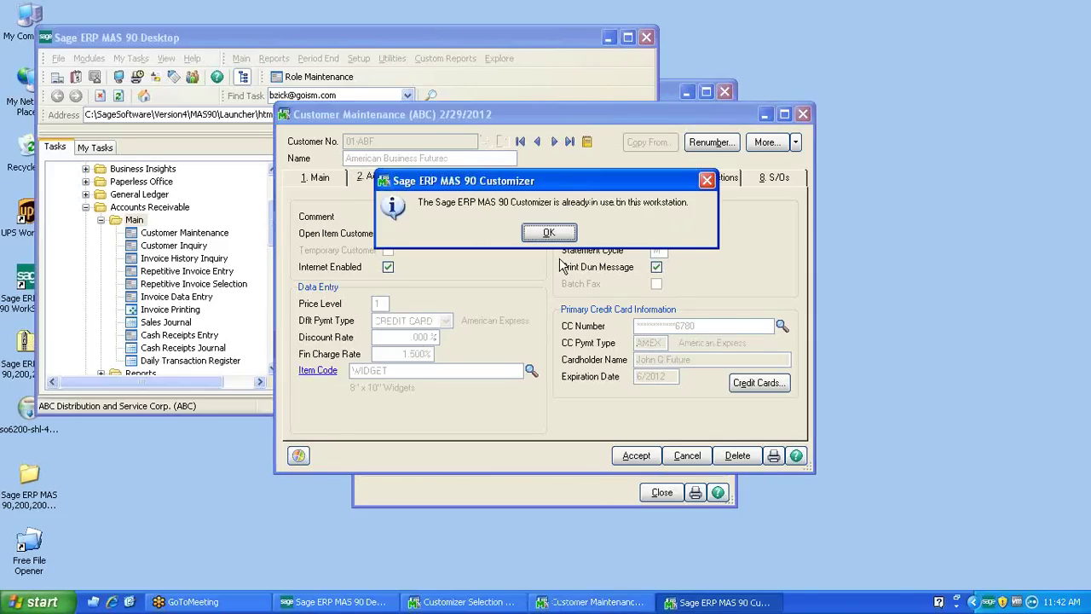
- Close the Customizer Selection window and launch the Customizer directly on the Customer Maintenance panel
left_click(549, 233)
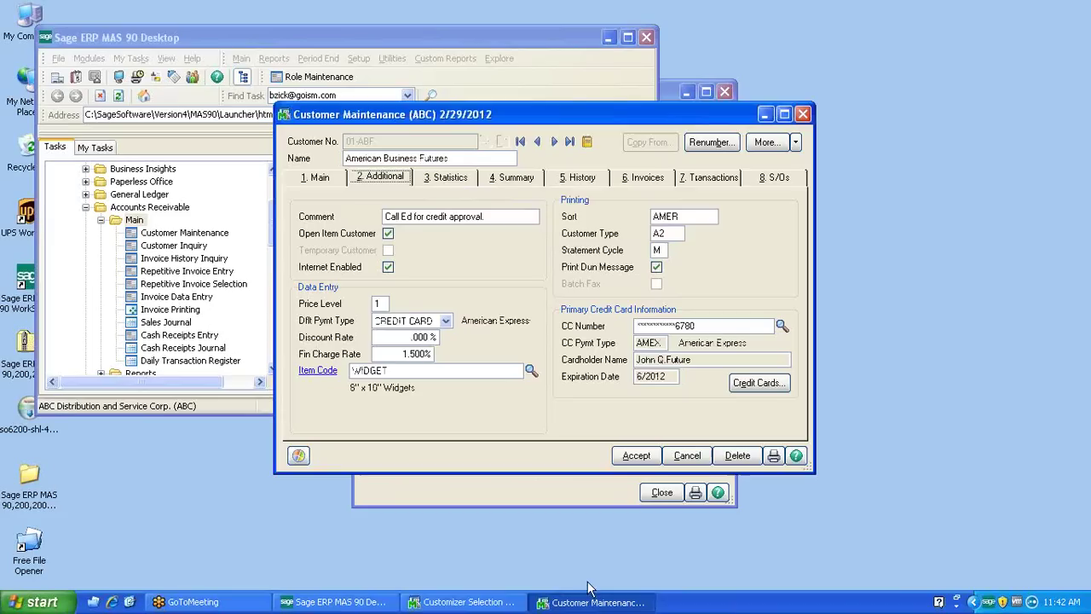
left_click(724, 91)
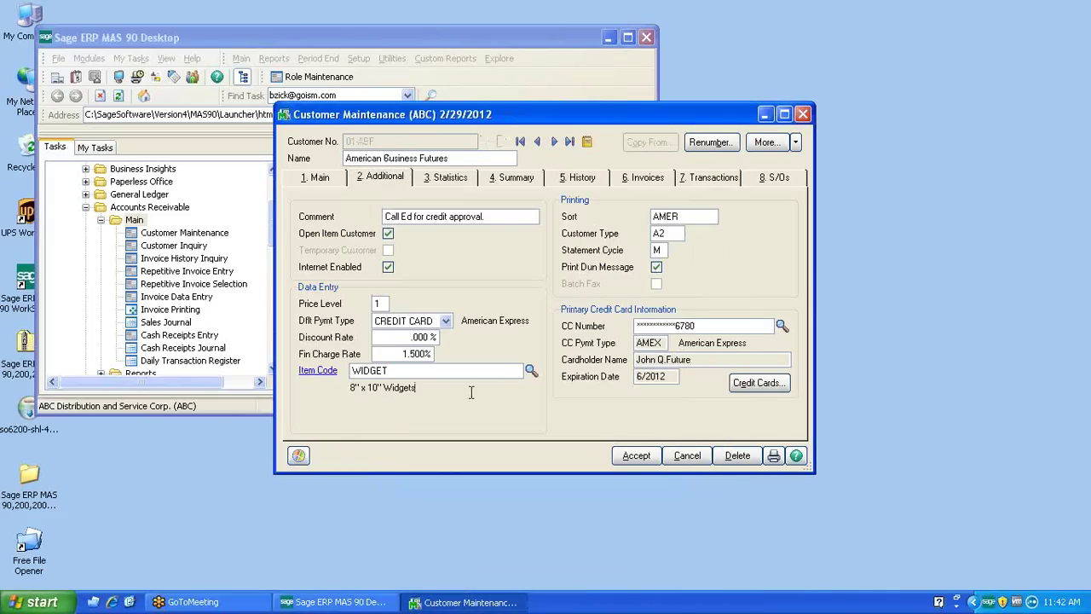
key("ctrl+F9")
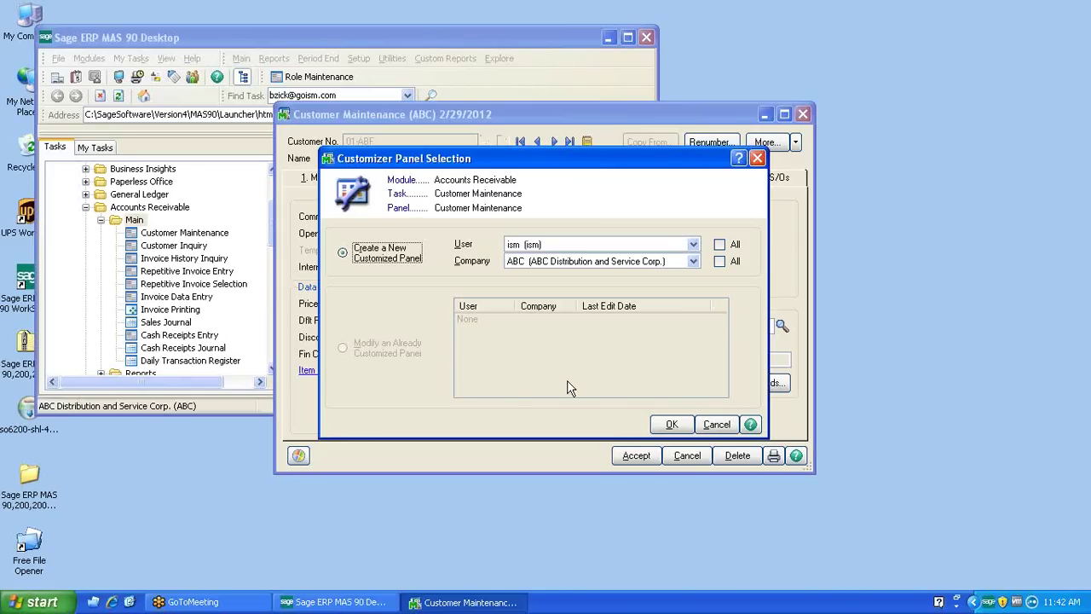
- Check the available users and companies, then set the new customized panel to apply to all users and all companies
left_click(693, 245)
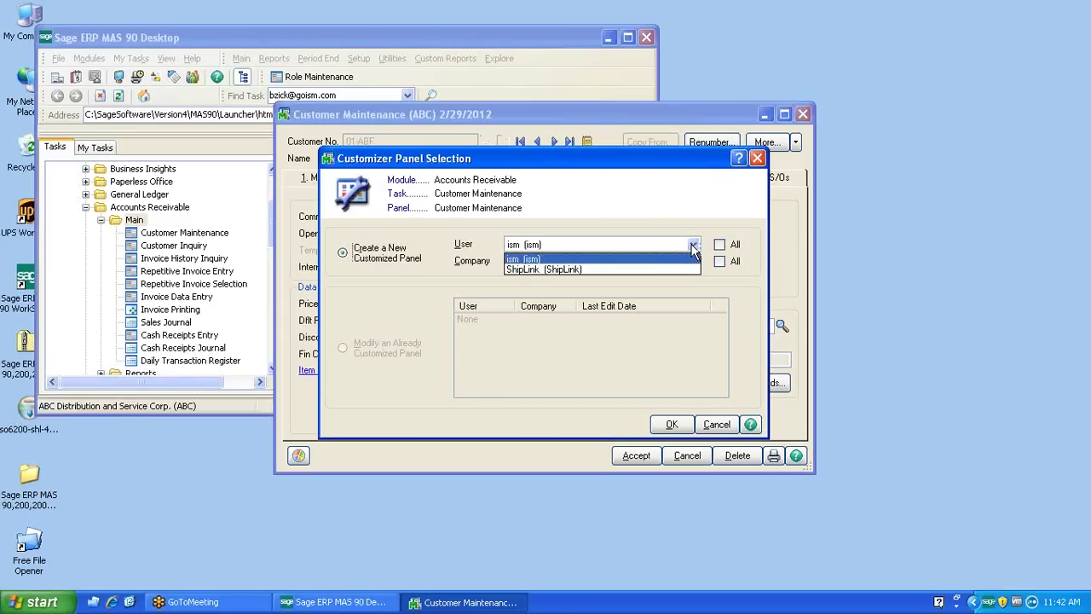
left_click(668, 219)
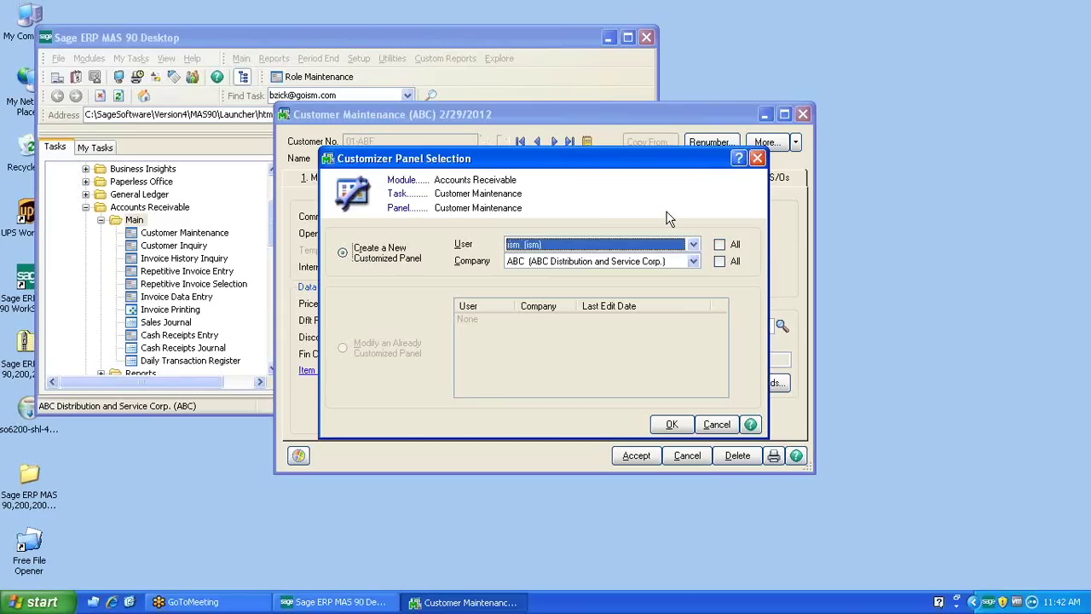
left_click(694, 262)
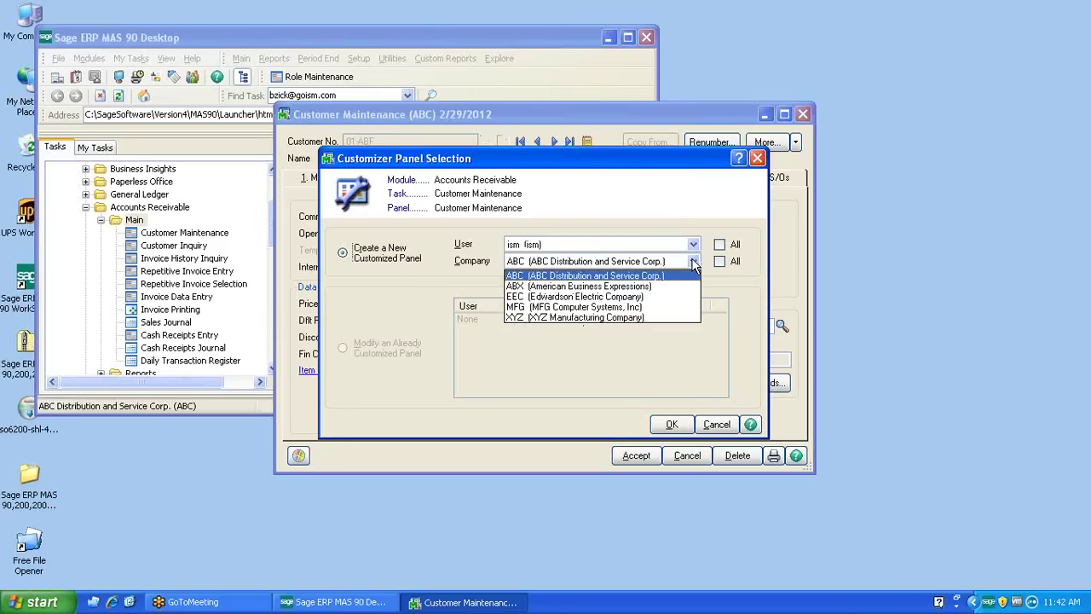
left_click(670, 213)
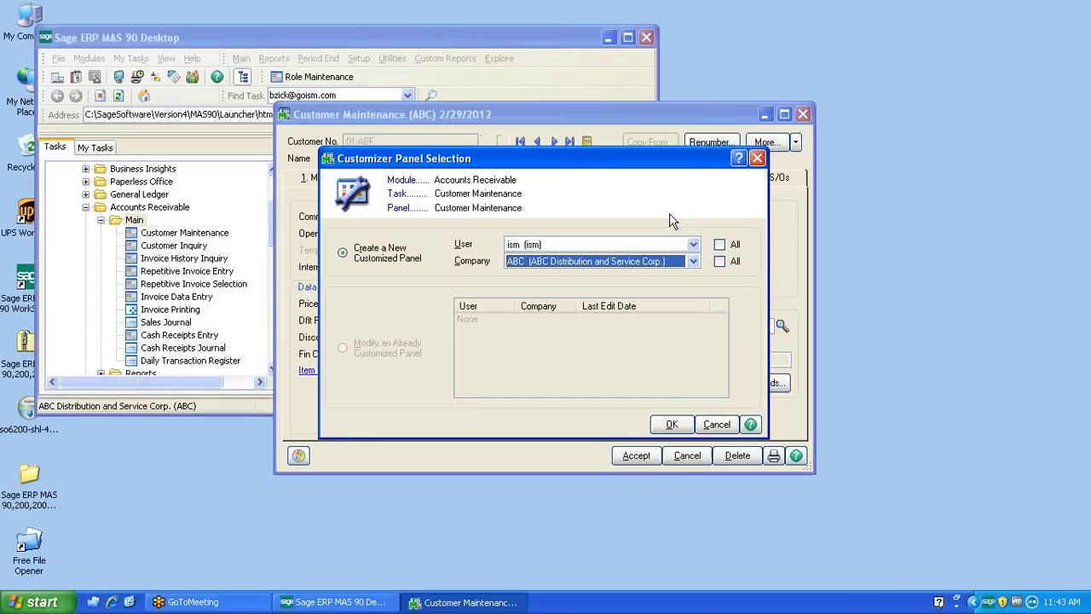
left_click(720, 245)
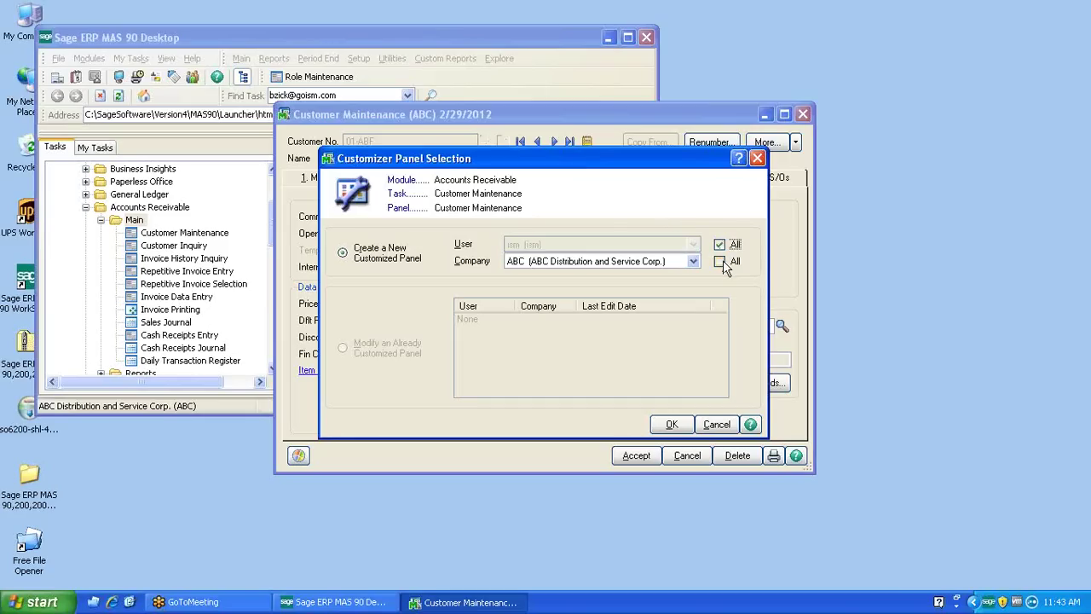
left_click(721, 262)
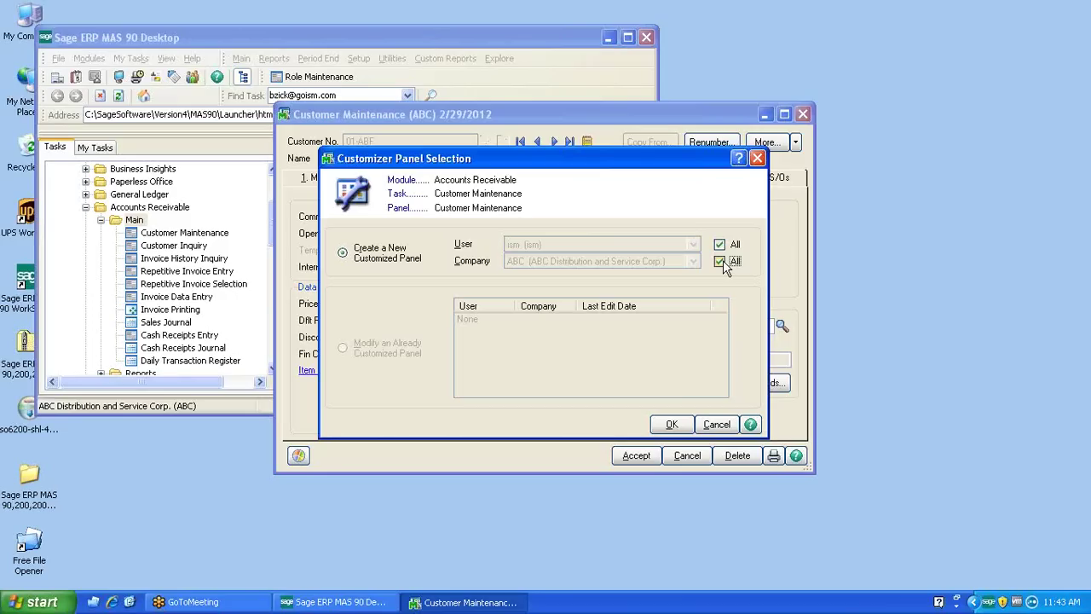
- Create the customized panel for all users and companies, and switch from the Additional Folder to the parent Customer Maintenance panel
left_click(672, 423)
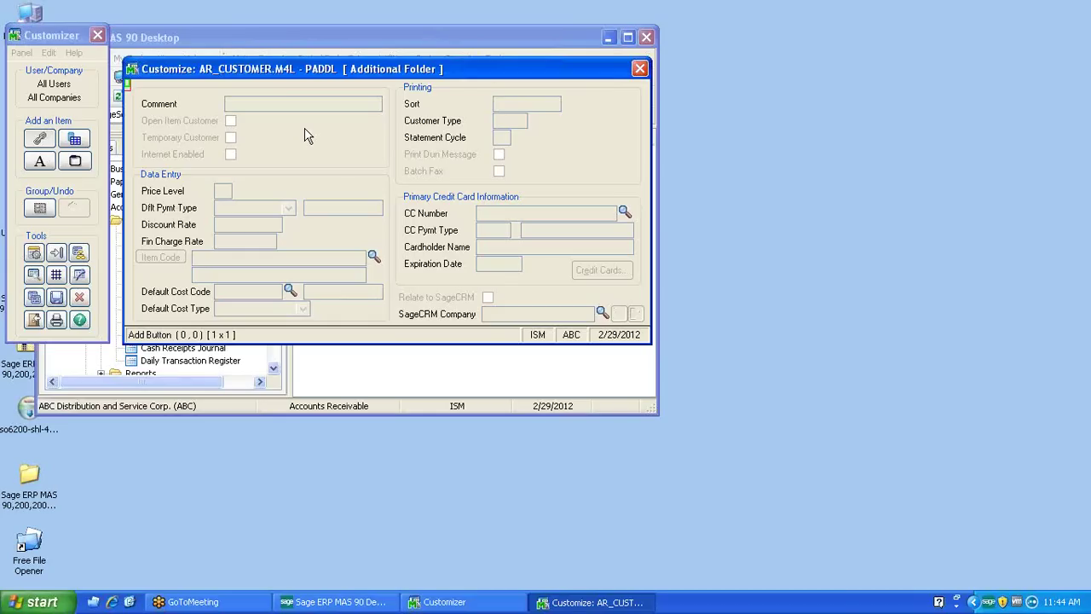
left_click(639, 68)
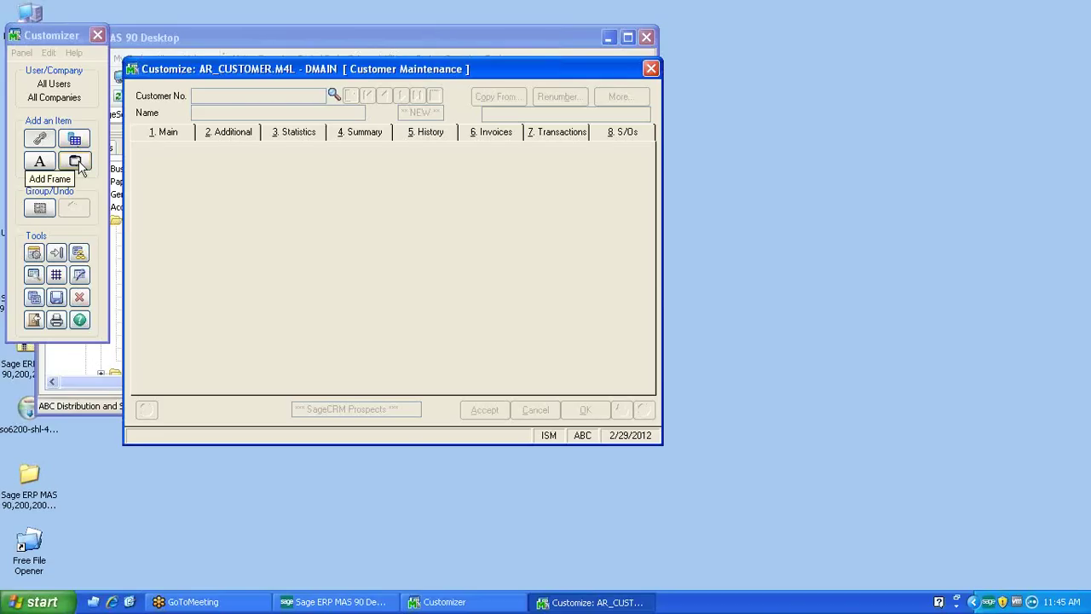
left_click(76, 162)
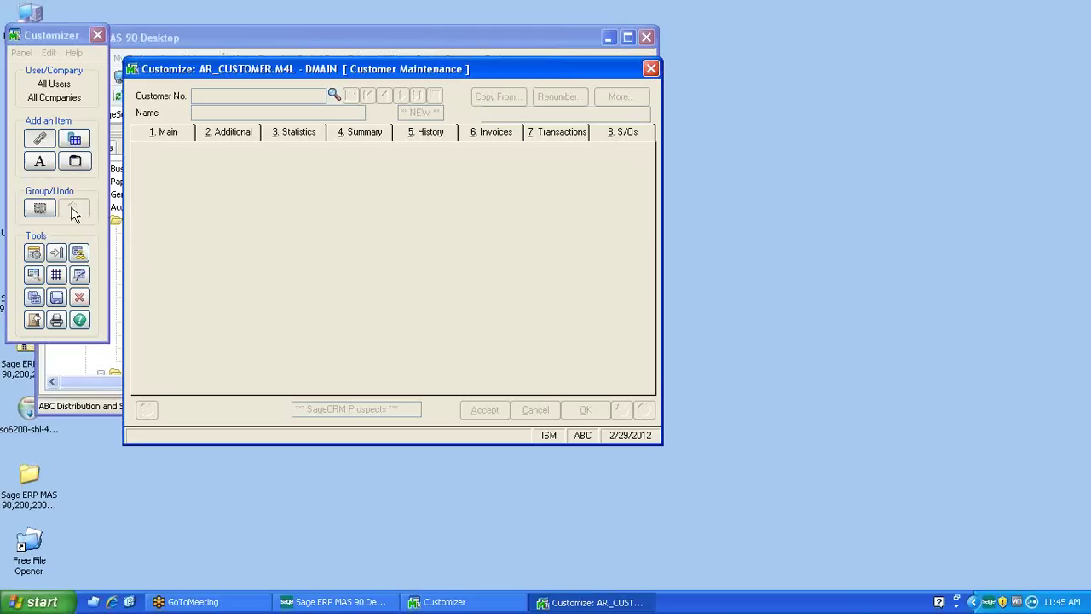
- Try a Blue foreground color in the panel header definition, view the position and size settings, and discard the change
left_click(34, 254)
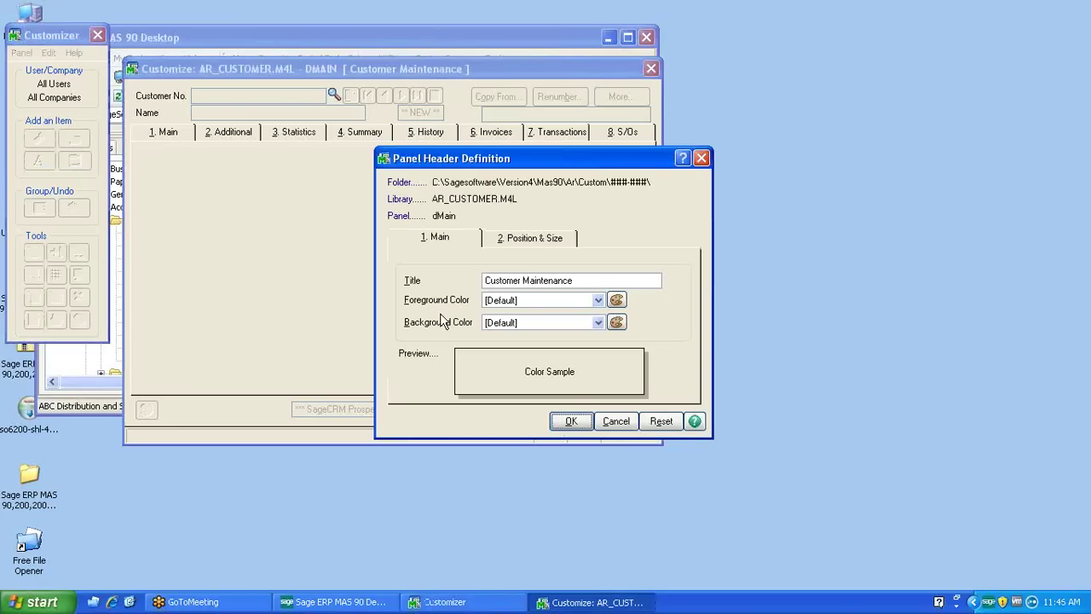
left_click(598, 300)
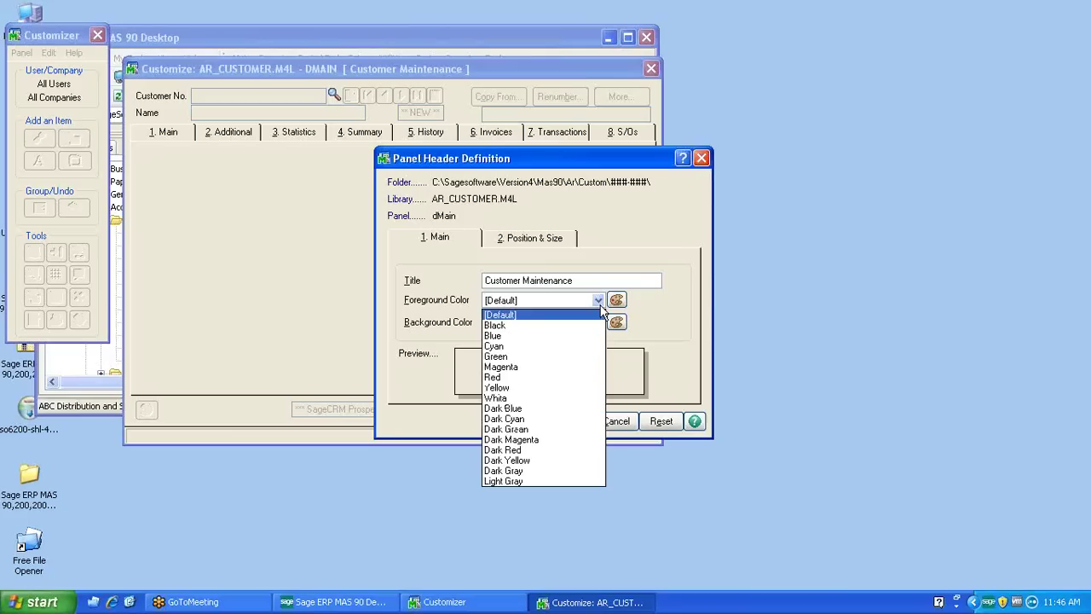
left_click(494, 336)
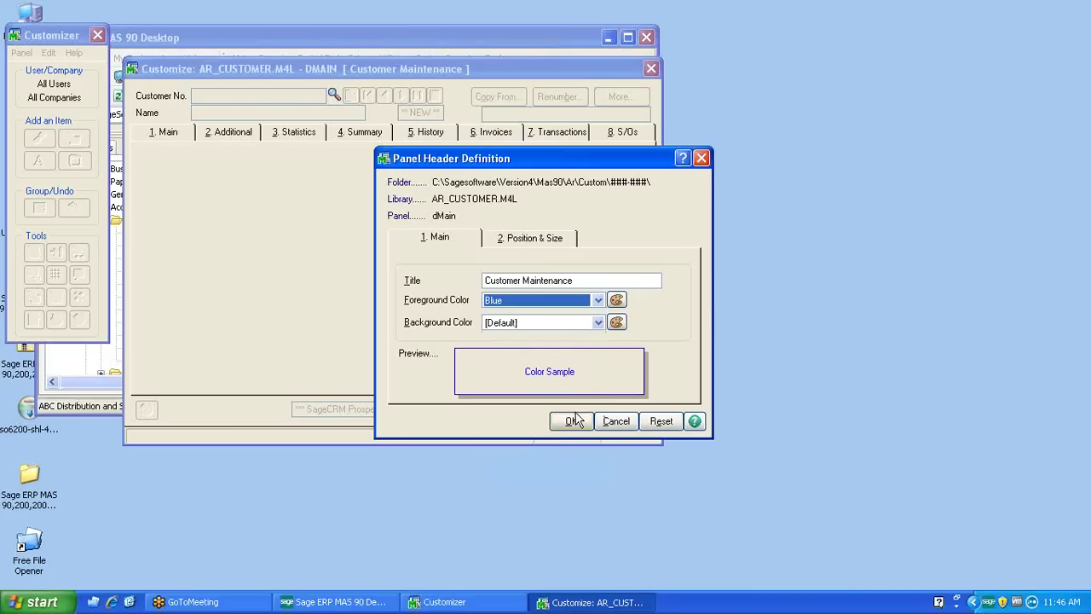
left_click(518, 242)
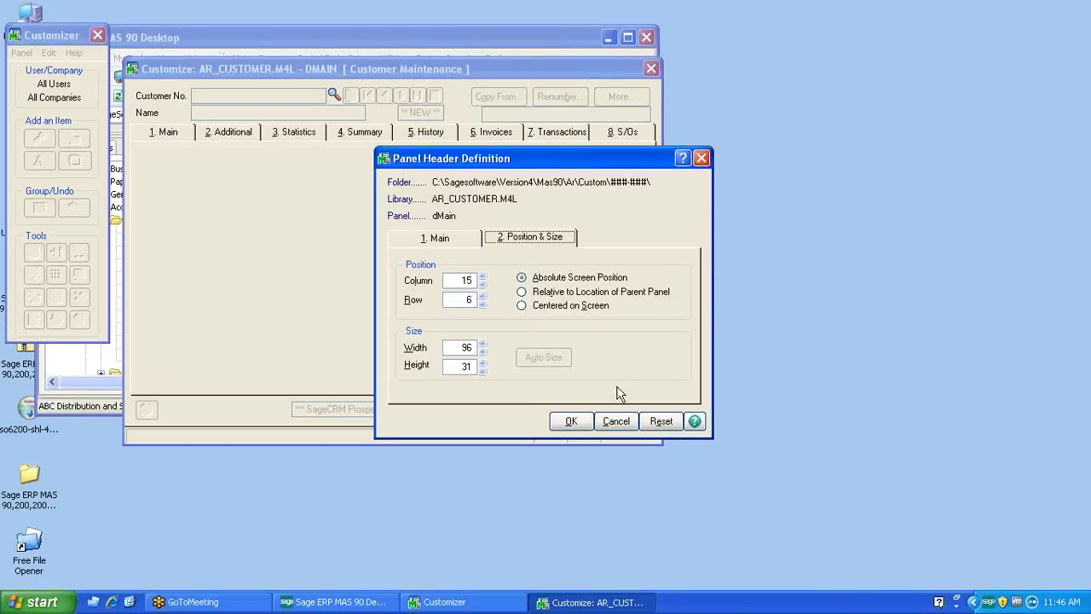
left_click(619, 423)
left_click(619, 423)
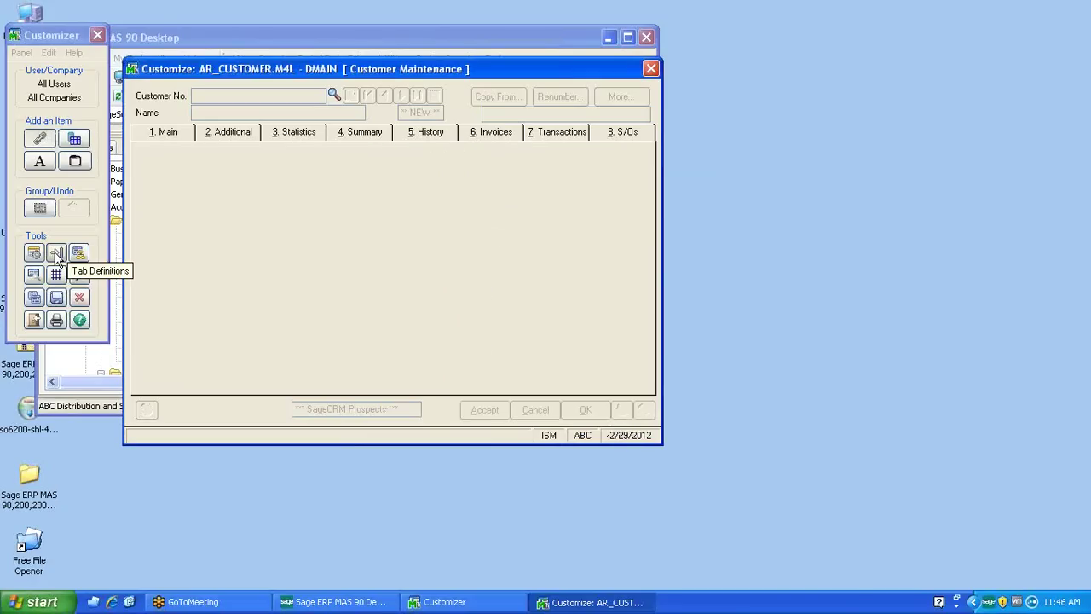
- Review the panel's tab sequence and available controls, and its panel map of items and panels, without changing anything
left_click(56, 254)
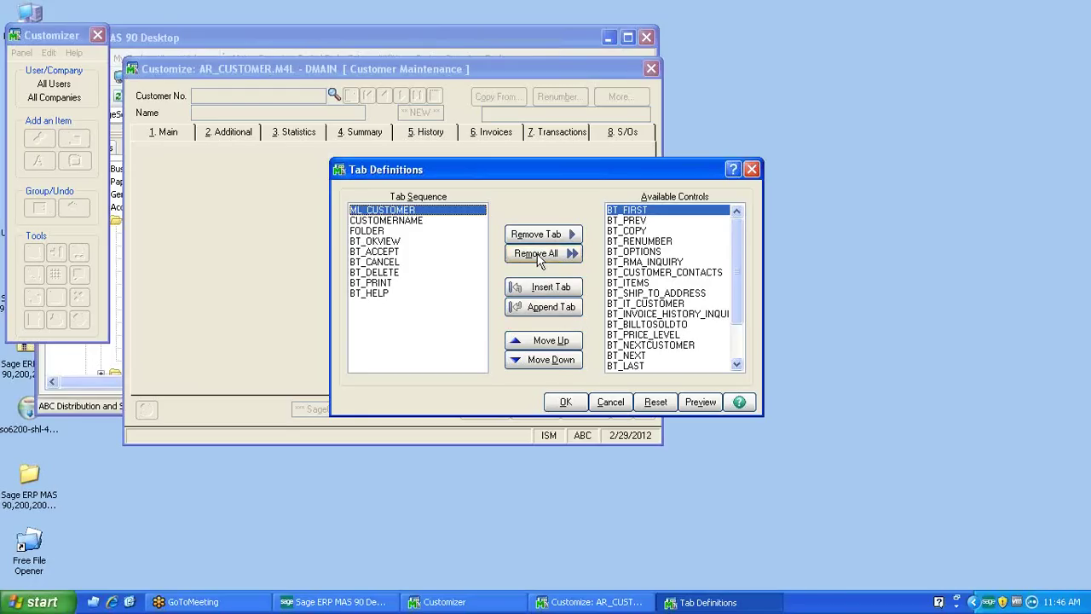
left_click(610, 403)
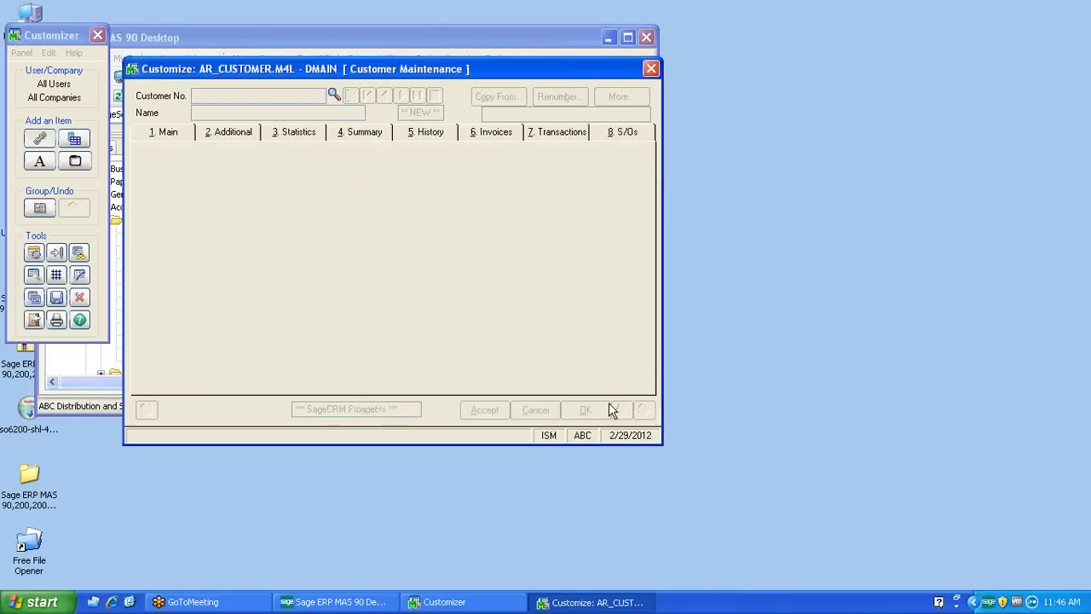
left_click(77, 254)
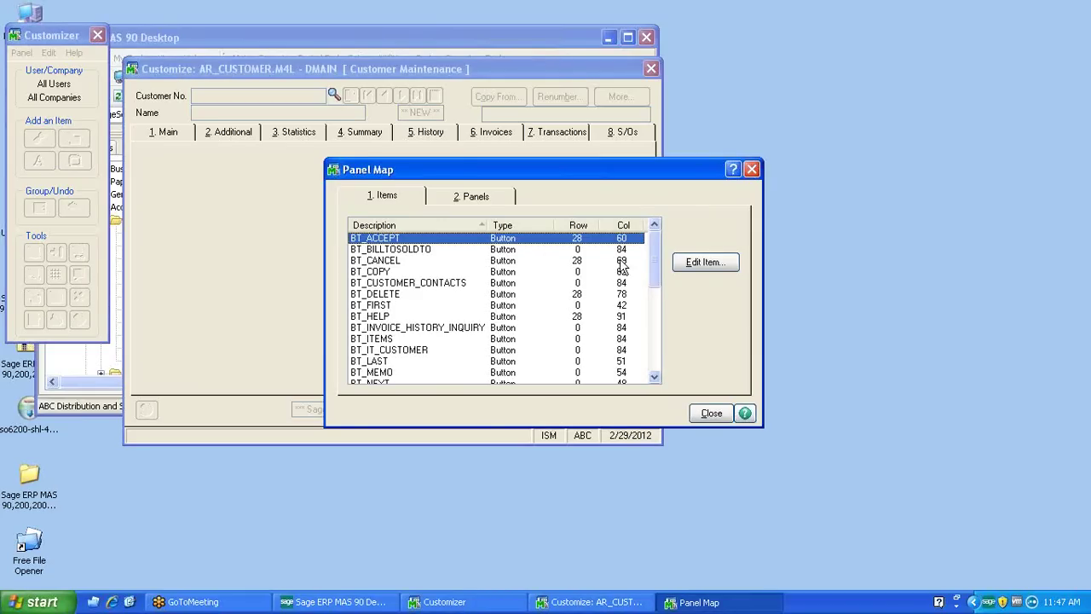
left_click(482, 198)
left_click(381, 196)
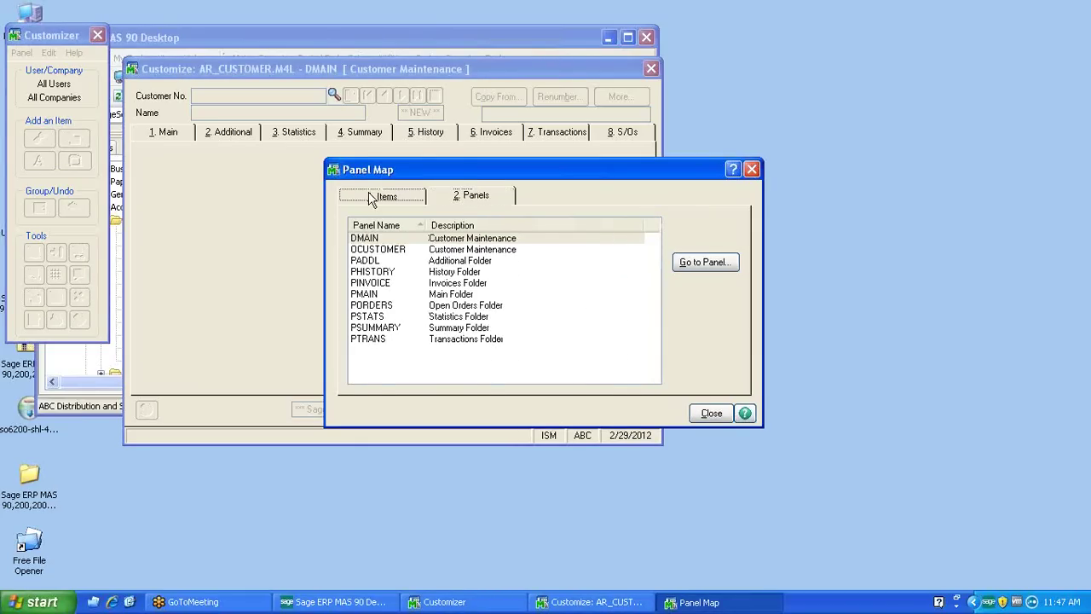
left_click(750, 169)
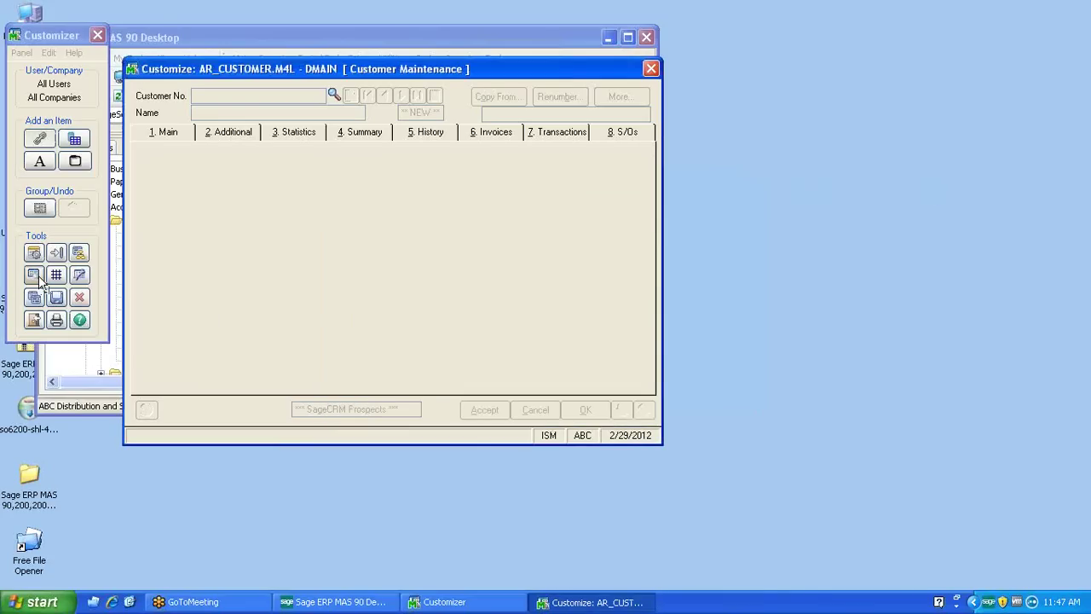
- Preview the customized Customer Maintenance panel, and show and hide the layout grid
left_click(34, 276)
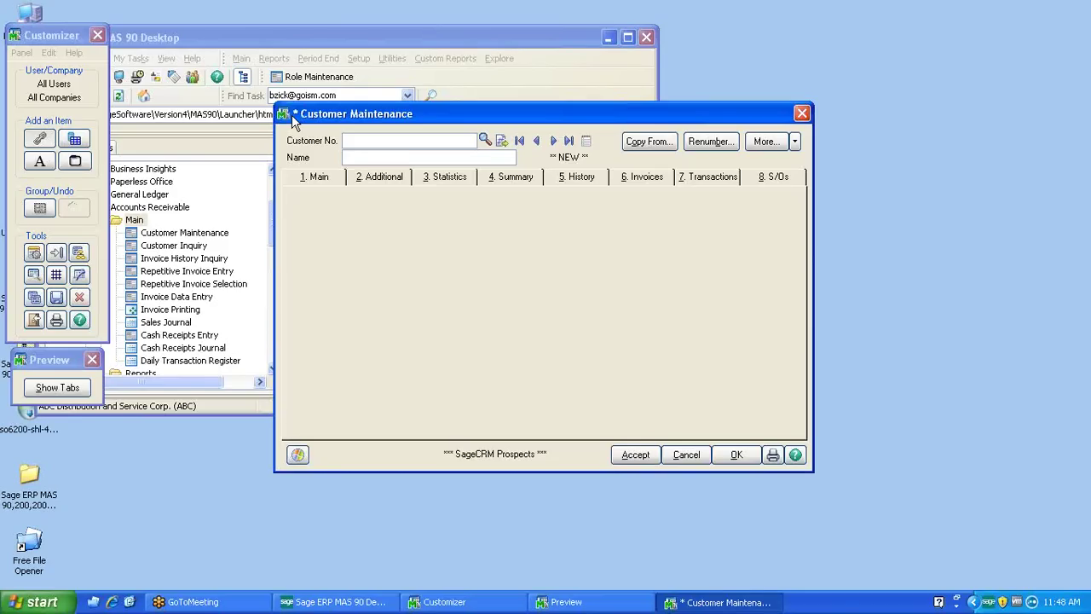
left_click(802, 114)
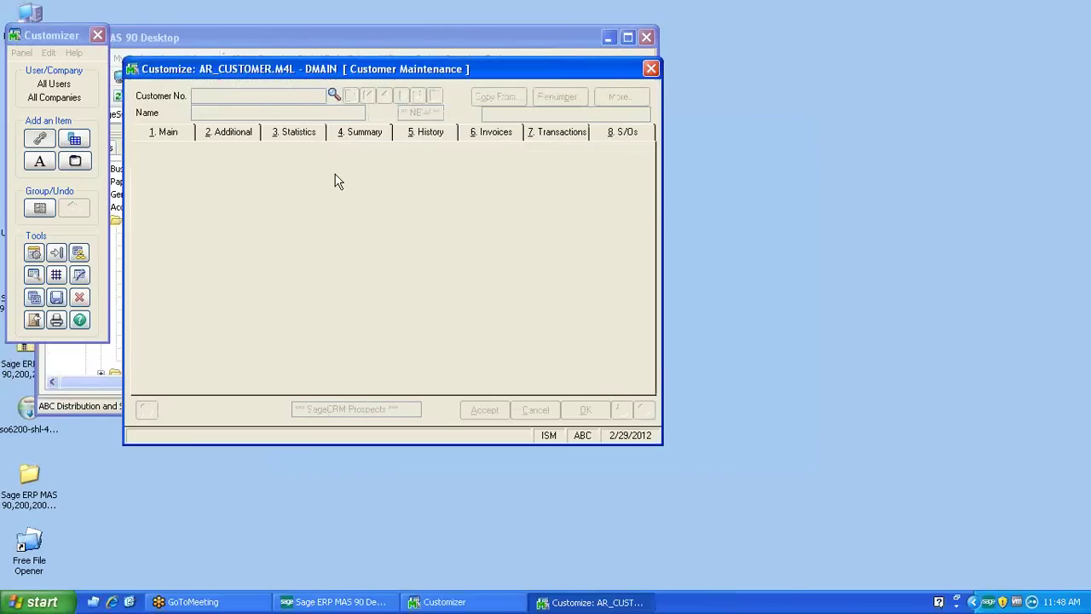
left_click(56, 276)
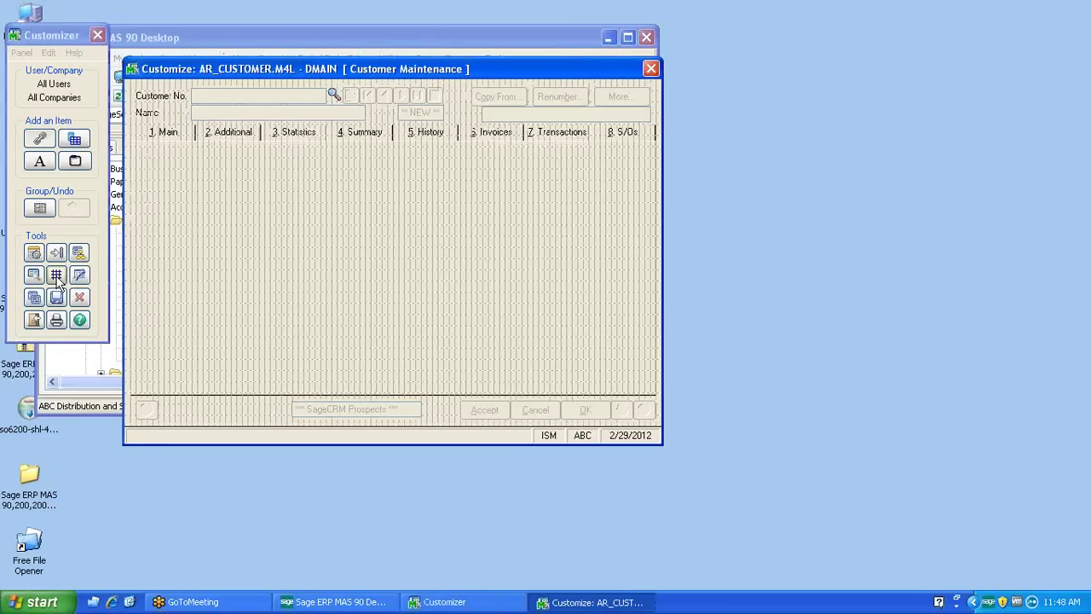
left_click(56, 276)
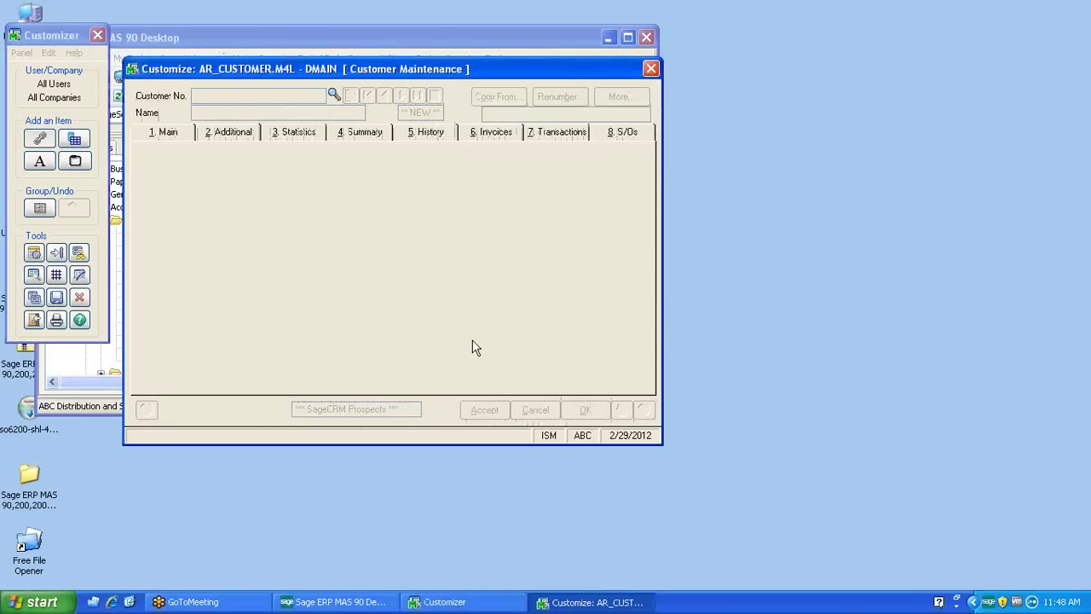
- Exit the Customizer, reopen Customer Maintenance, and modify the existing customization for all users and companies, switching to its parent panel
left_click(80, 295)
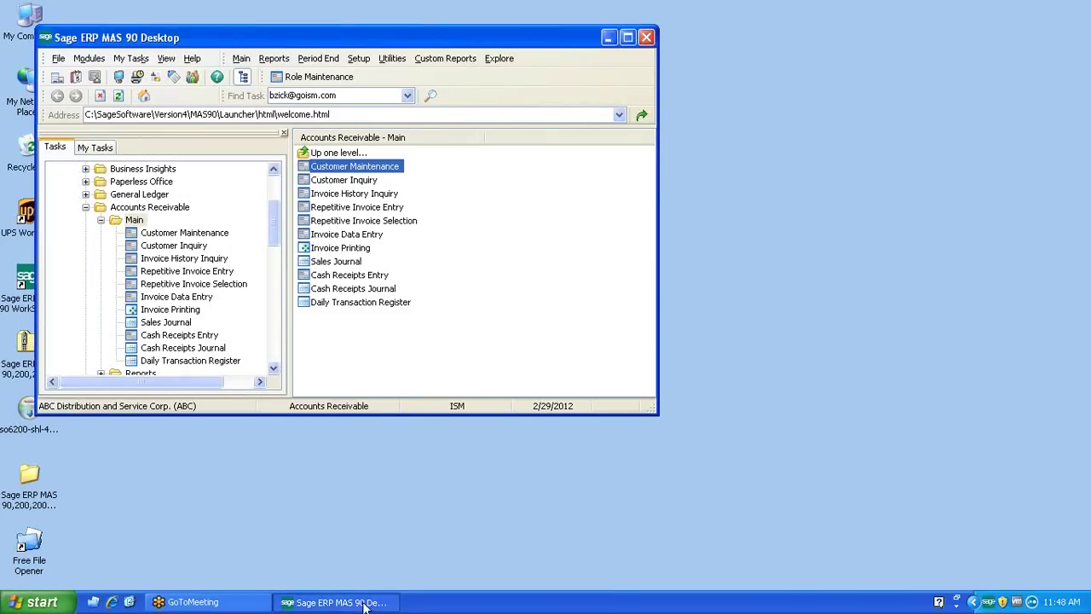
double_click(384, 167)
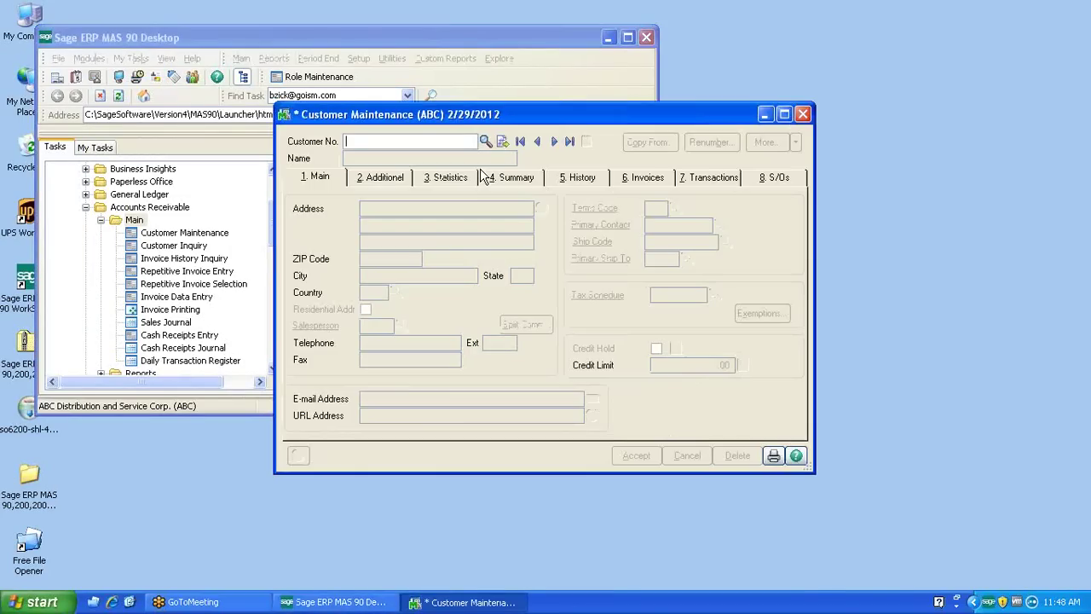
key("ctrl+F9")
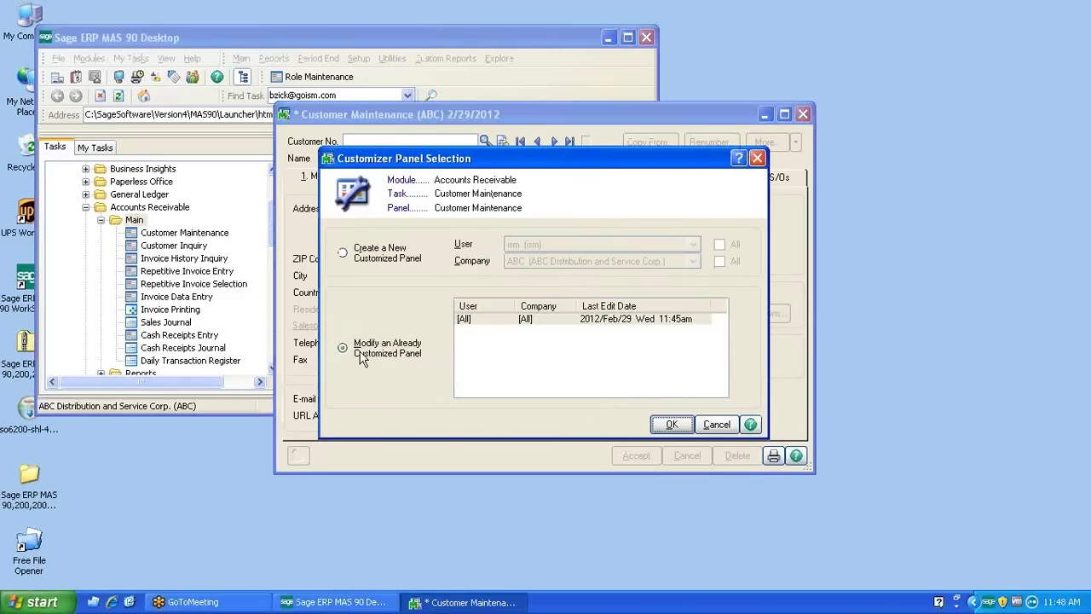
double_click(527, 320)
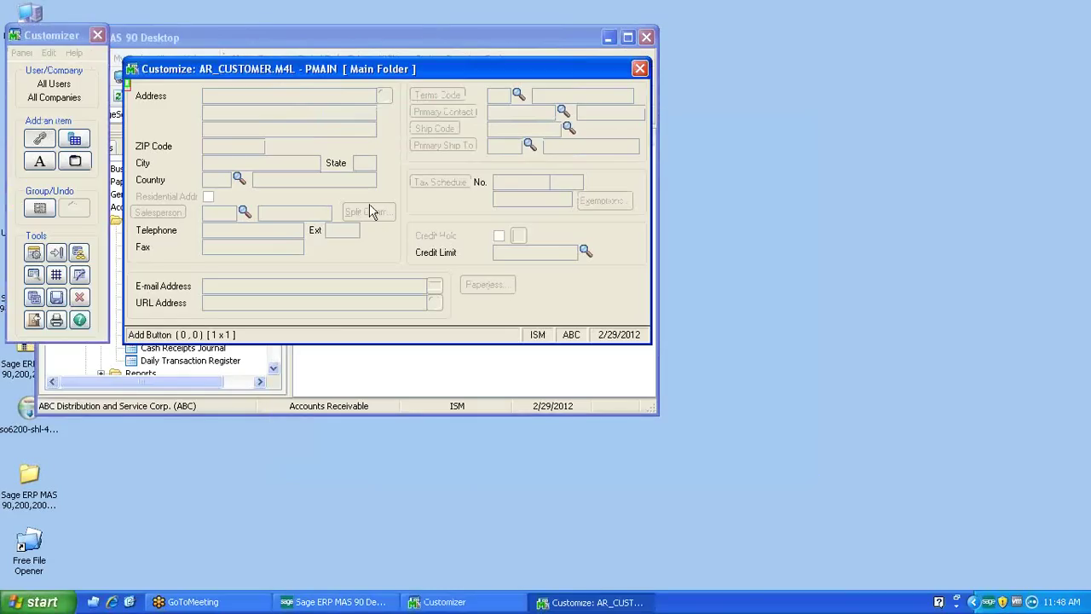
left_click(640, 68)
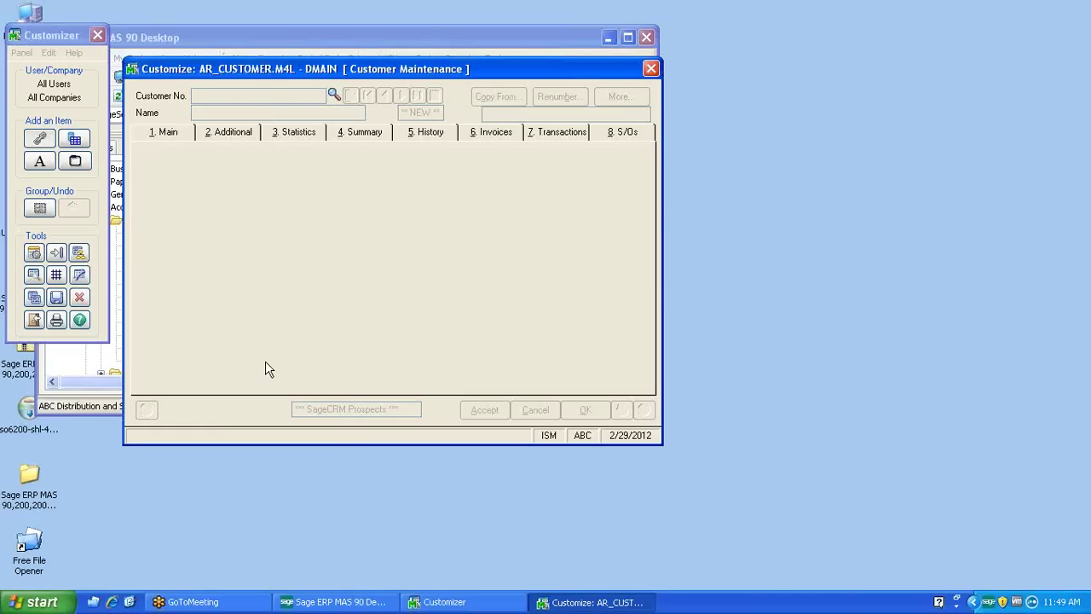
- Set the Customer Maintenance panel's height to 38 in its header definition
left_click(33, 253)
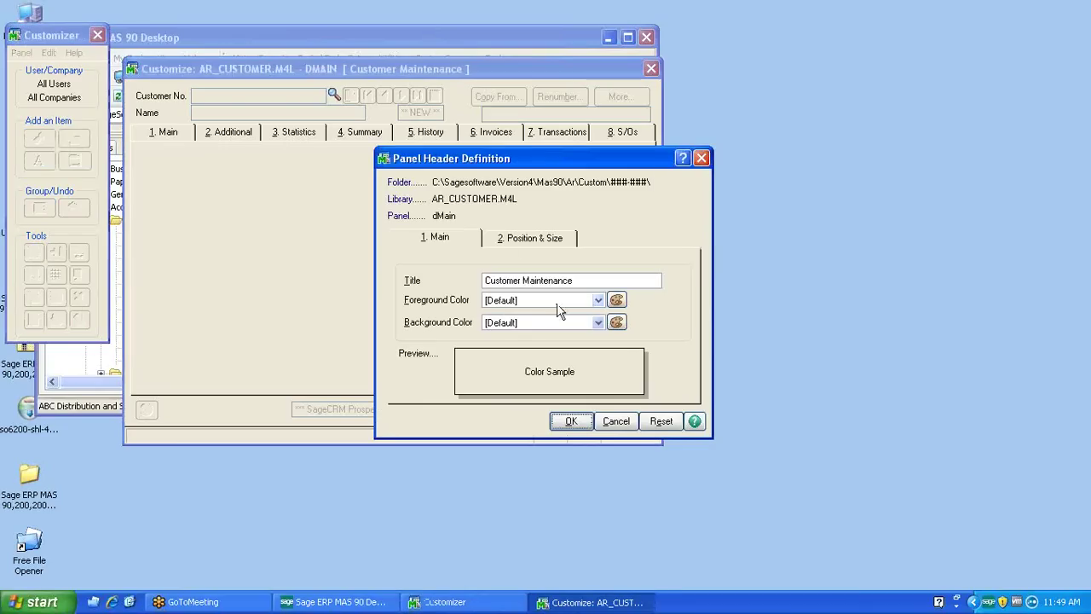
left_click(500, 238)
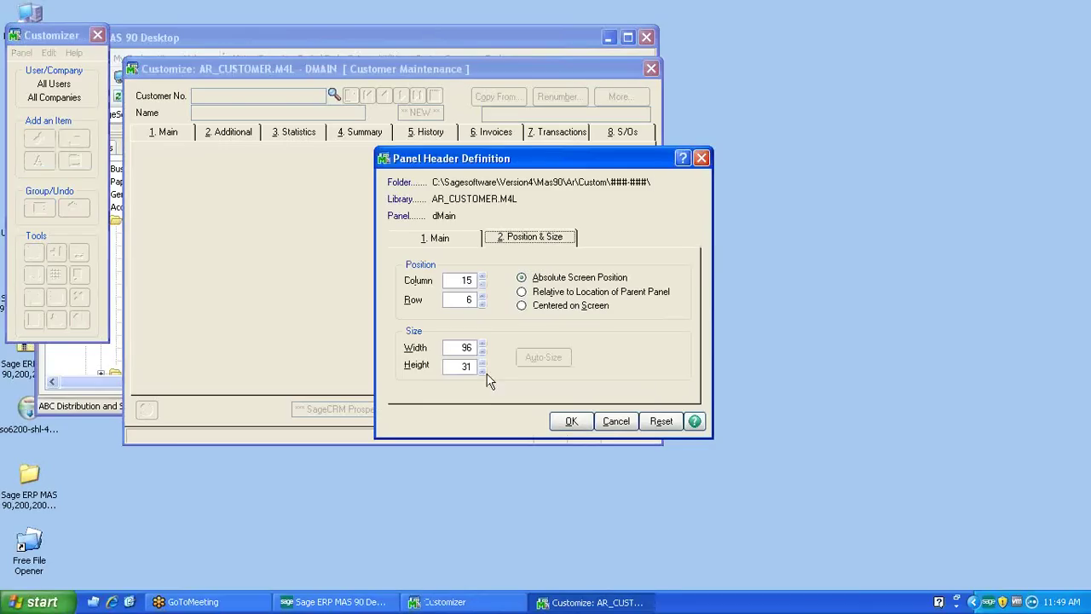
left_click(483, 364)
type("37")
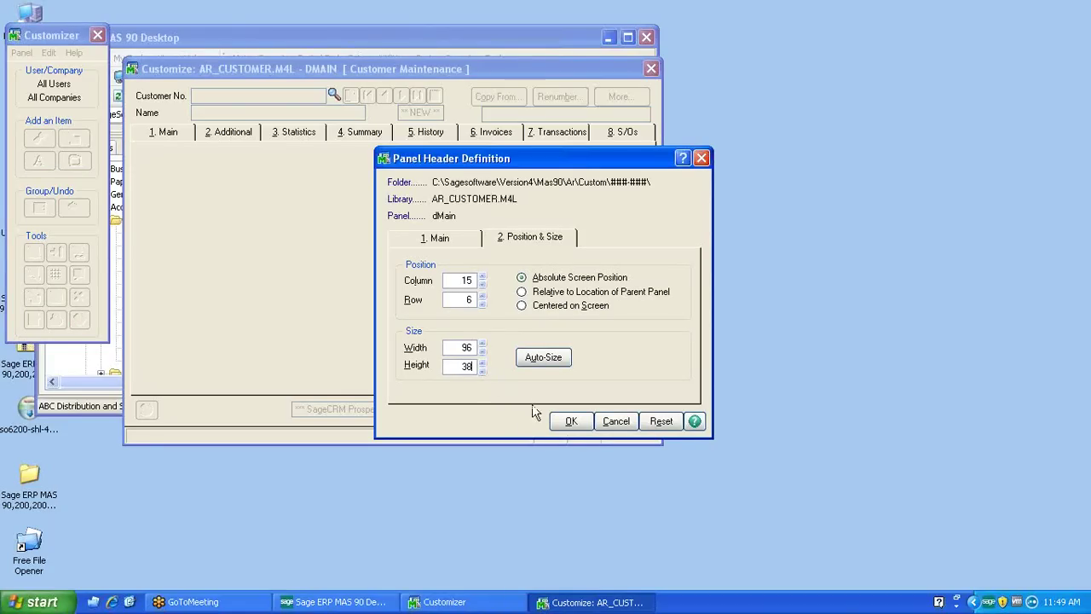
left_click(569, 421)
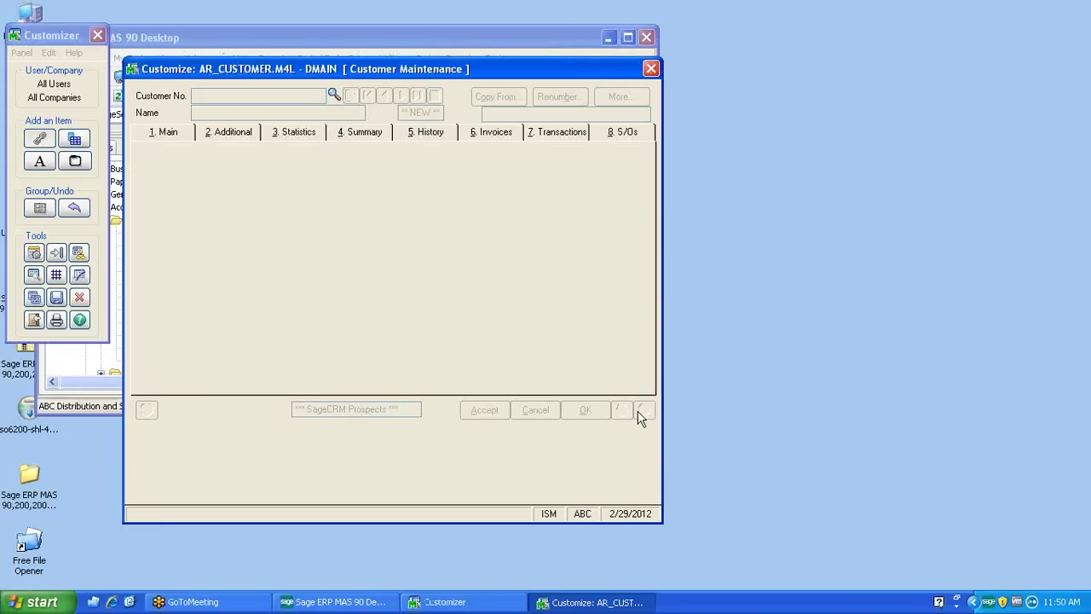
- Move the help, print and OK buttons down to row 36 of the enlarged panel
left_click_drag(641, 417, 643, 492)
left_click_drag(623, 419, 626, 491)
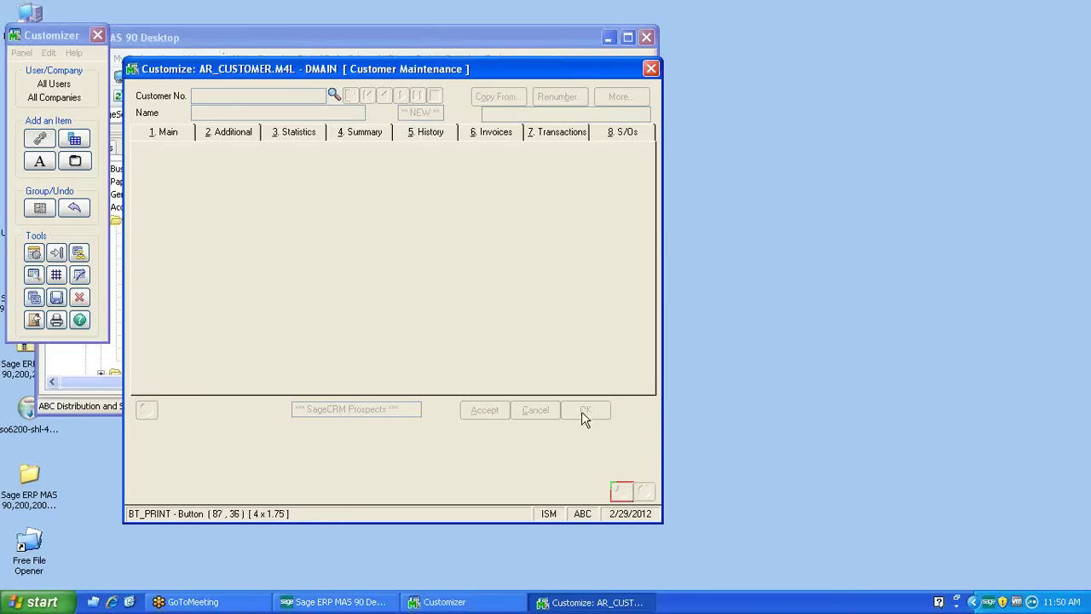
left_click_drag(582, 411, 578, 489)
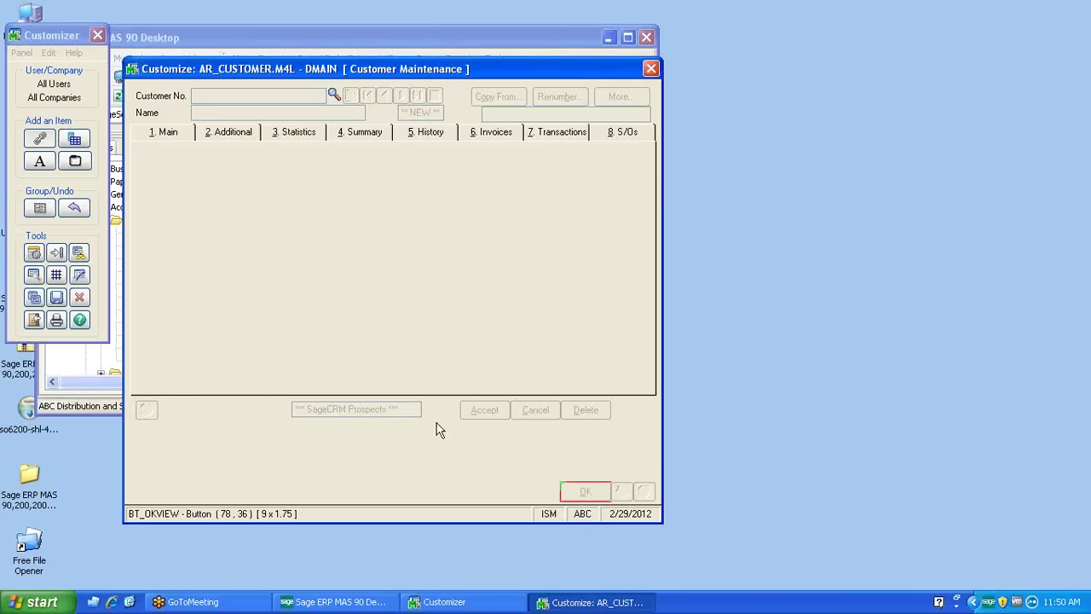
- Open the folder control's definition and go to the Additional tab's PADDL panel, declining to save the panel customizations
left_click(257, 393)
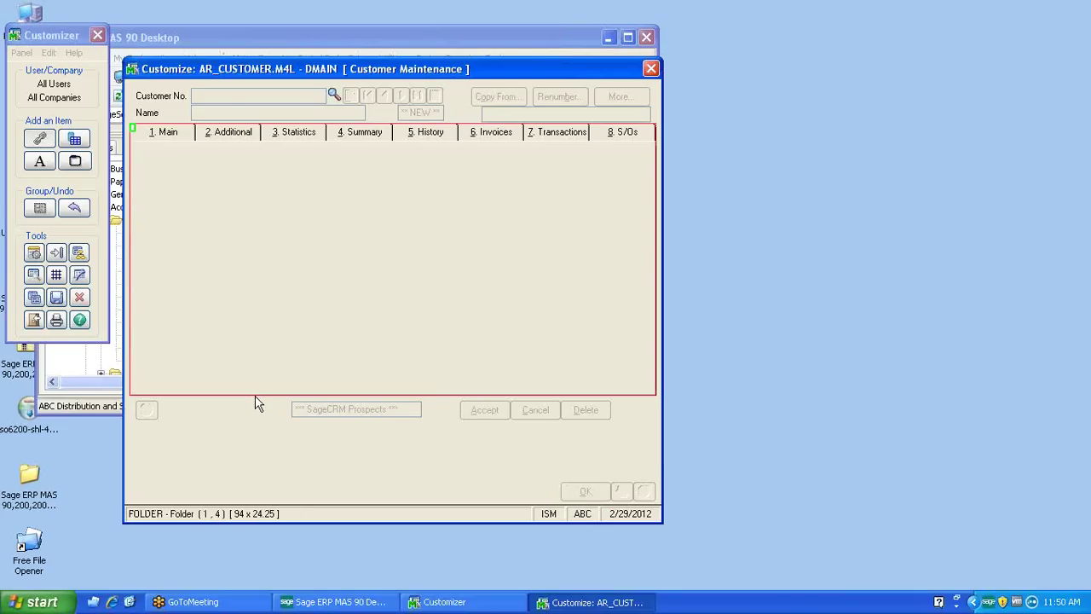
left_click(255, 402)
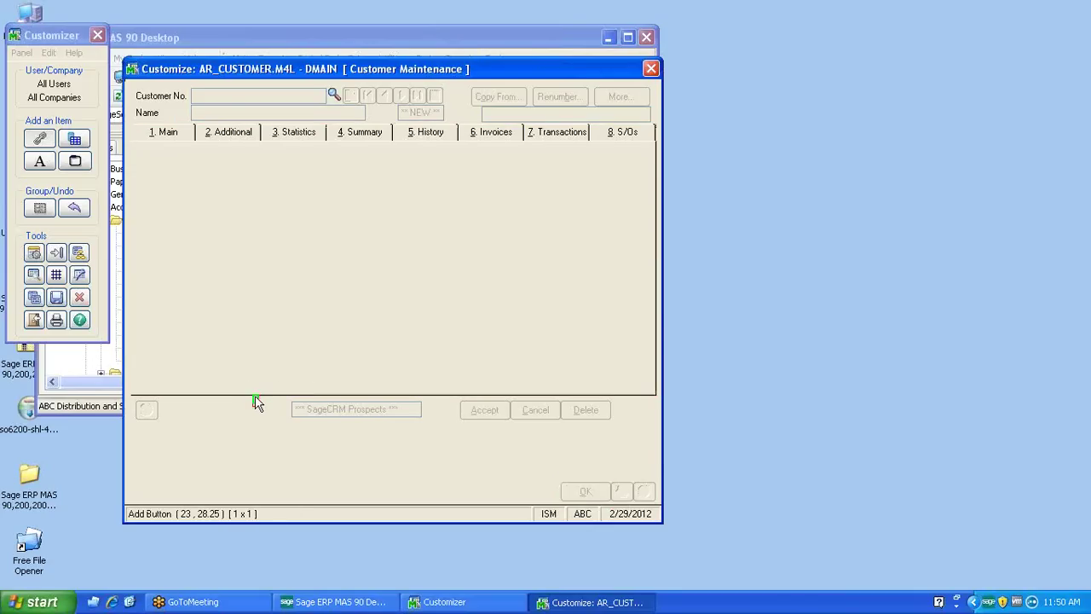
left_click(344, 132)
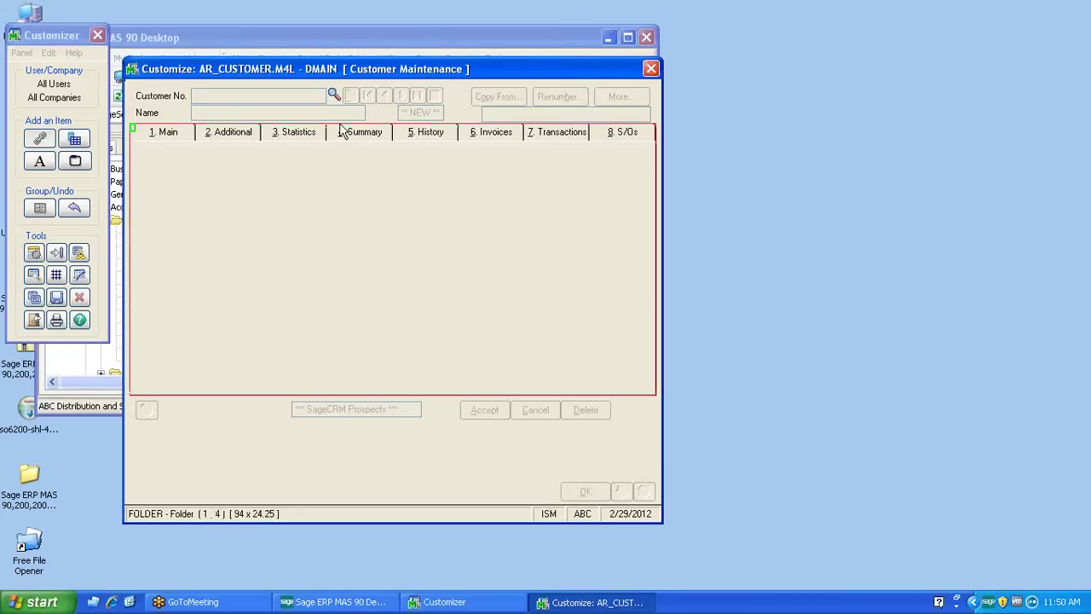
double_click(183, 122)
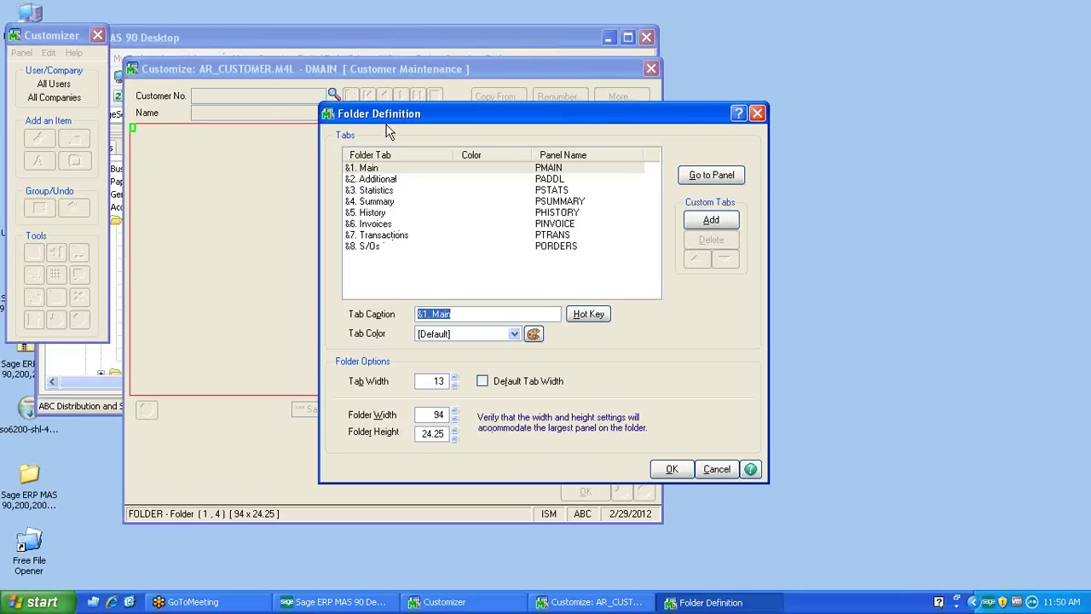
left_click(385, 181)
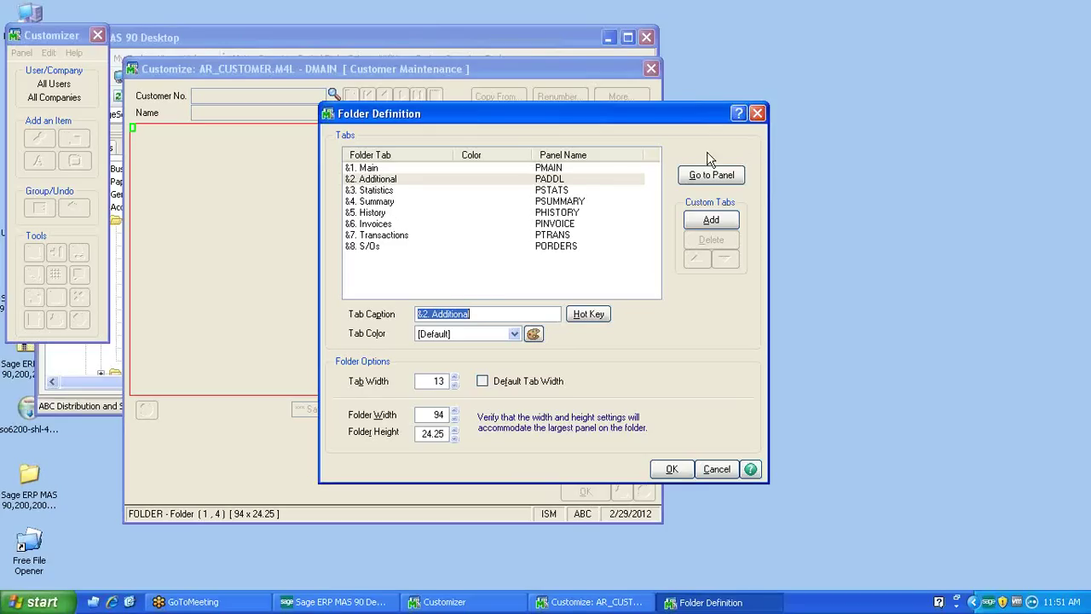
left_click(711, 221)
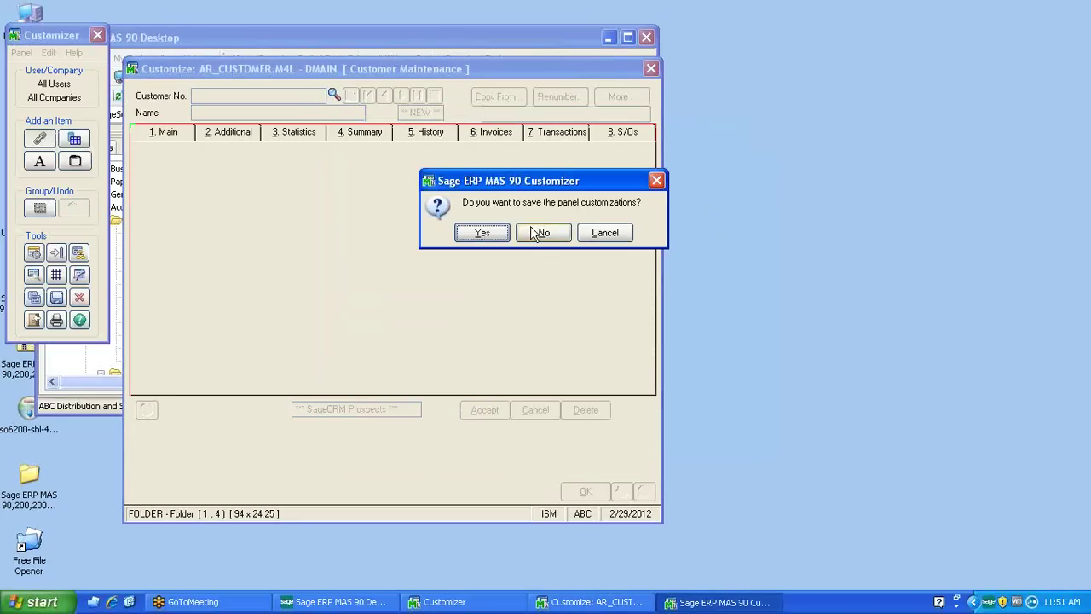
left_click(545, 234)
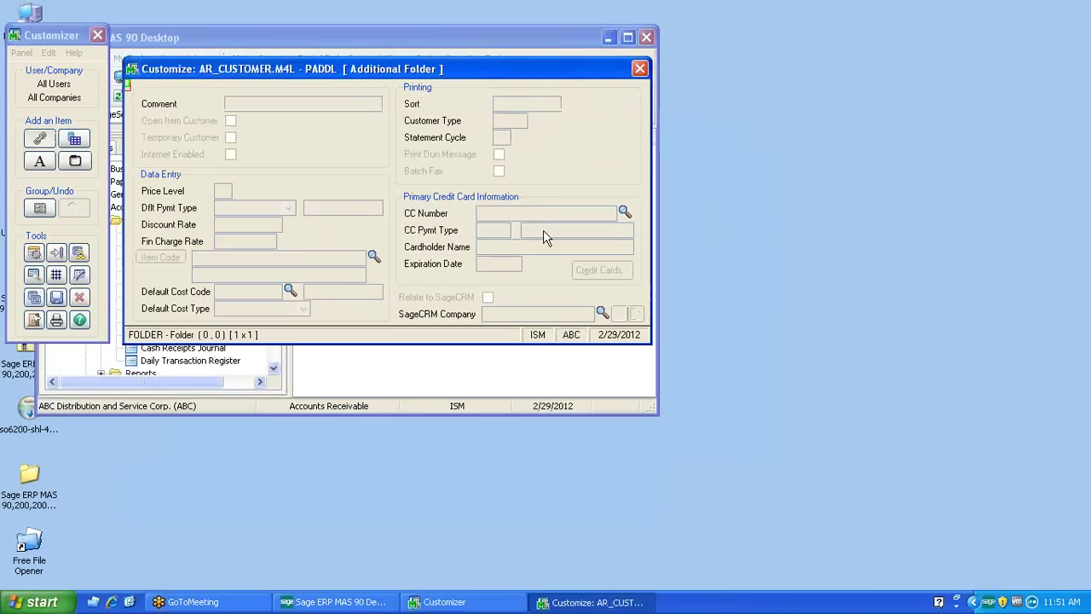
- Return from the Additional panel to Customer Maintenance and add a custom tab in the folder control's definition
left_click(640, 69)
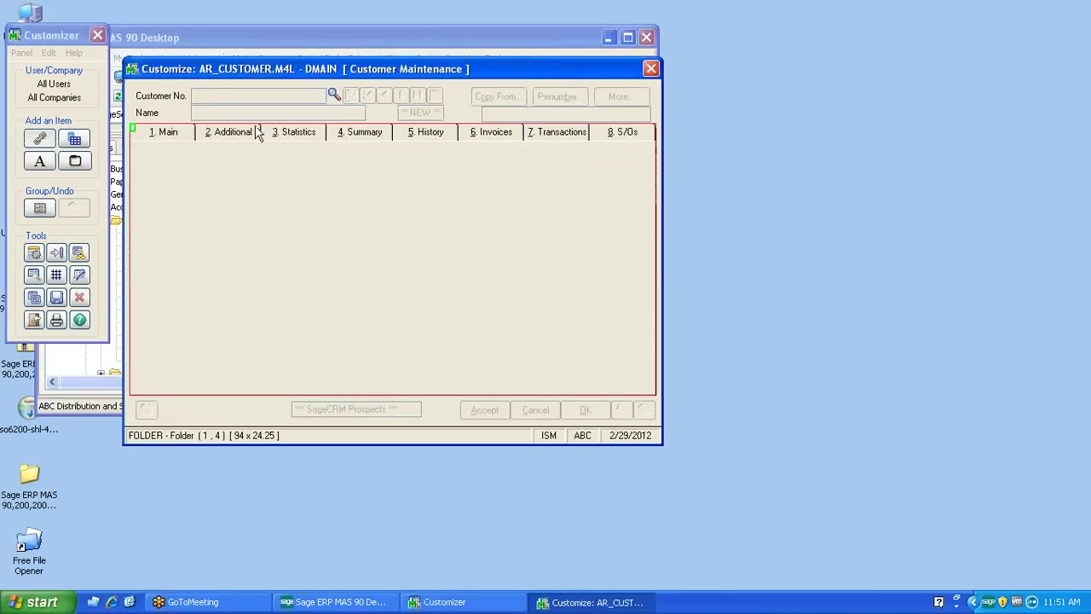
double_click(145, 131)
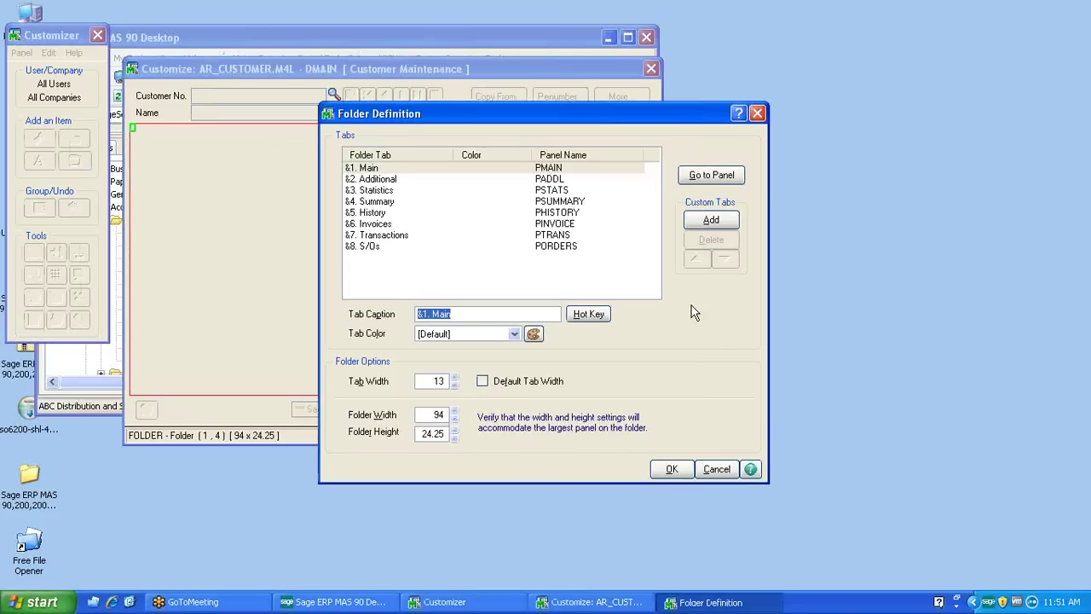
left_click(711, 220)
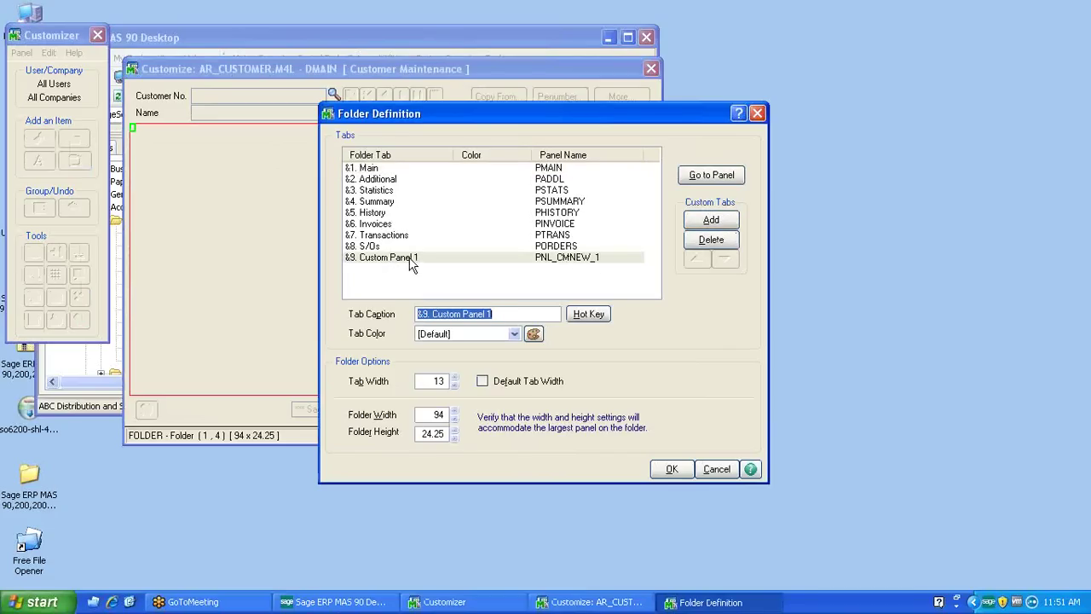
- Replace the new tab's caption text after its number 9 prefix with a person's first name, and accept the folder definition
left_click(500, 314)
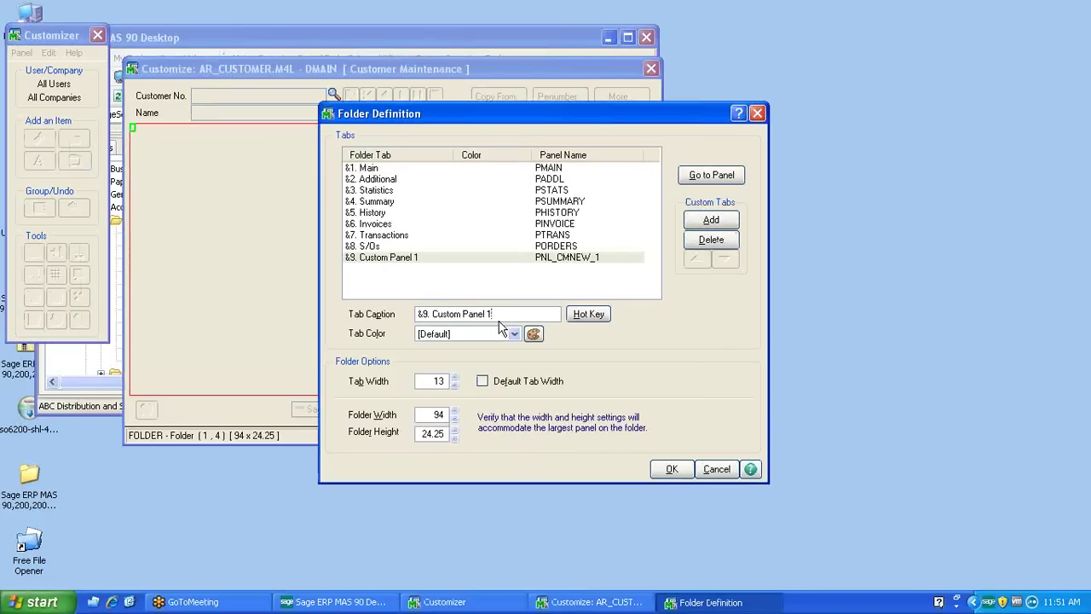
key("BackSpace")
key("BackSpace")
key("BackSpace")
key("BackSpace")
key("BackSpace")
key("BackSpace")
key("BackSpace")
key("BackSpace")
key("BackSpace")
key("BackSpace")
key("BackSpace")
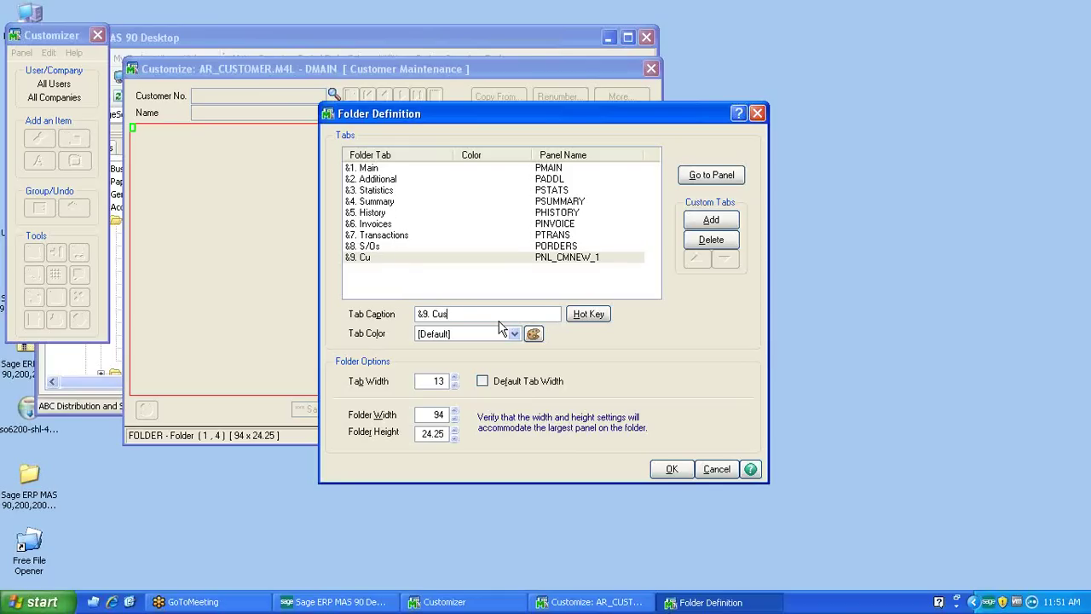
key("BackSpace")
key("BackSpace")
key("BackSpace")
type("Brian")
left_click(672, 469)
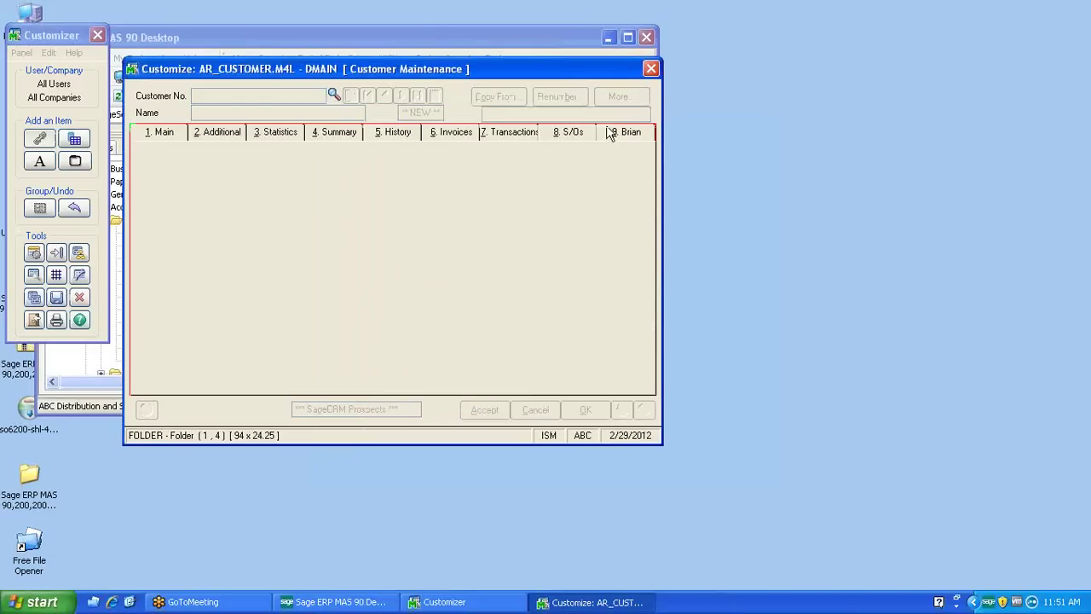
- Go to the new ninth tab's panel PNL_CMNEW_1 from the folder definition, saving the panel customizations
double_click(187, 123)
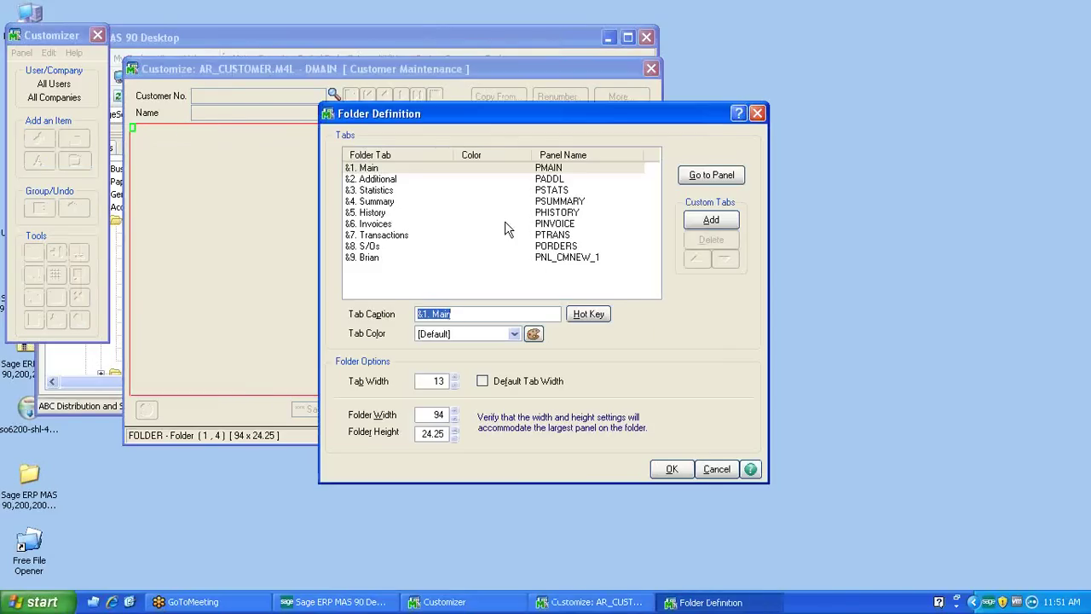
left_click(552, 259)
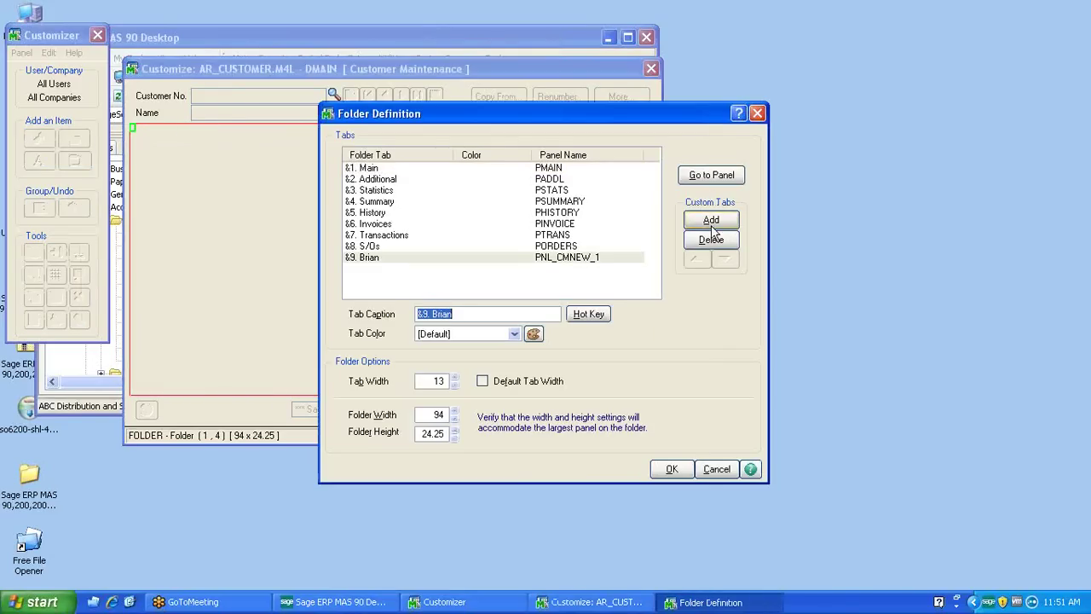
left_click(710, 177)
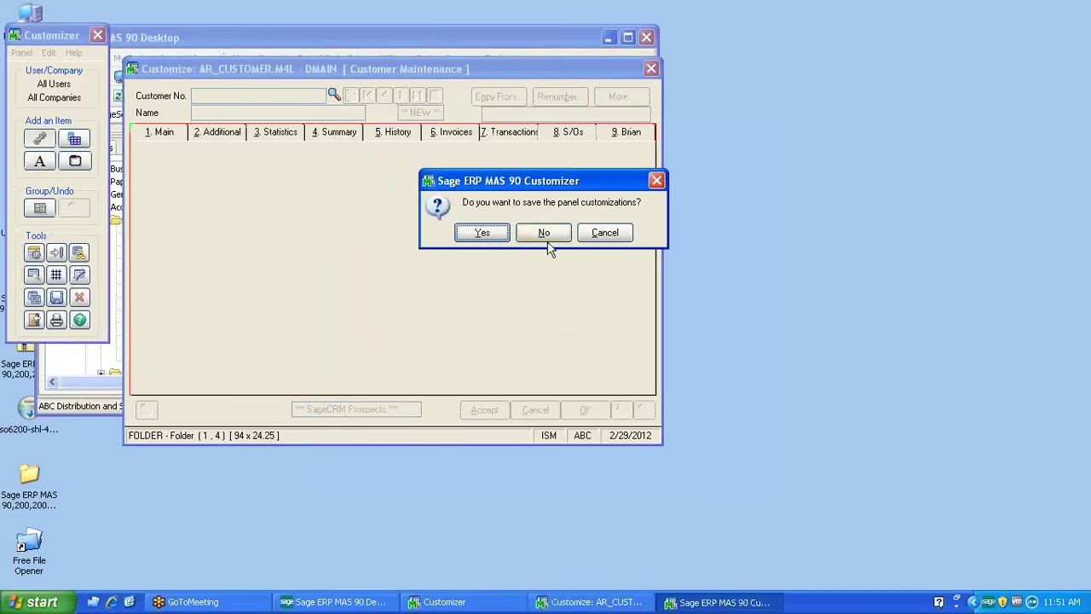
left_click(482, 234)
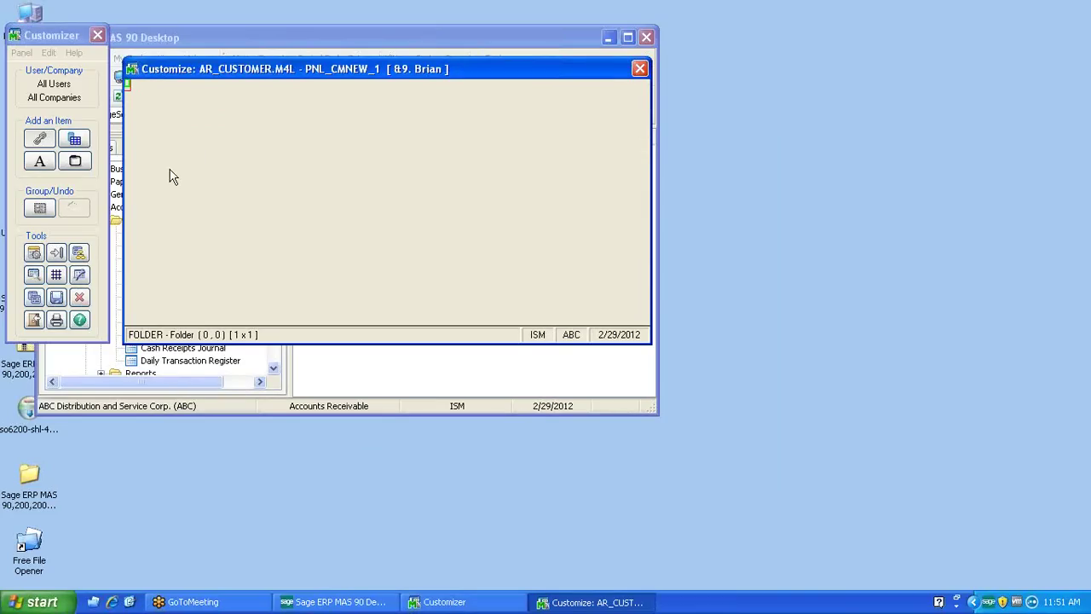
- Leave the new custom panel and go to the Additional tab's PADDL panel through the folder definition
left_click(640, 69)
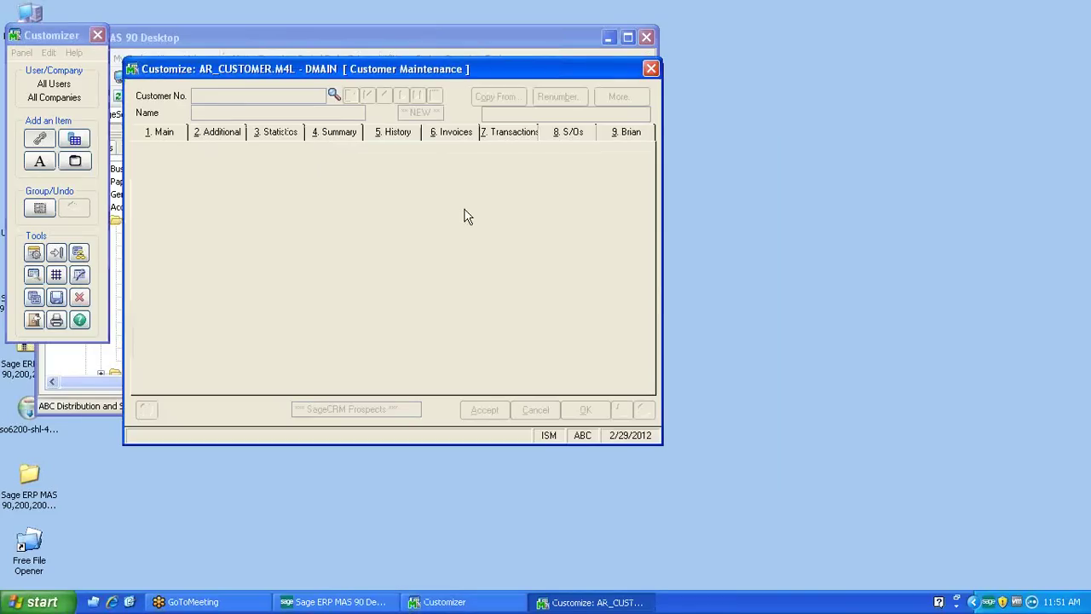
left_click(189, 132)
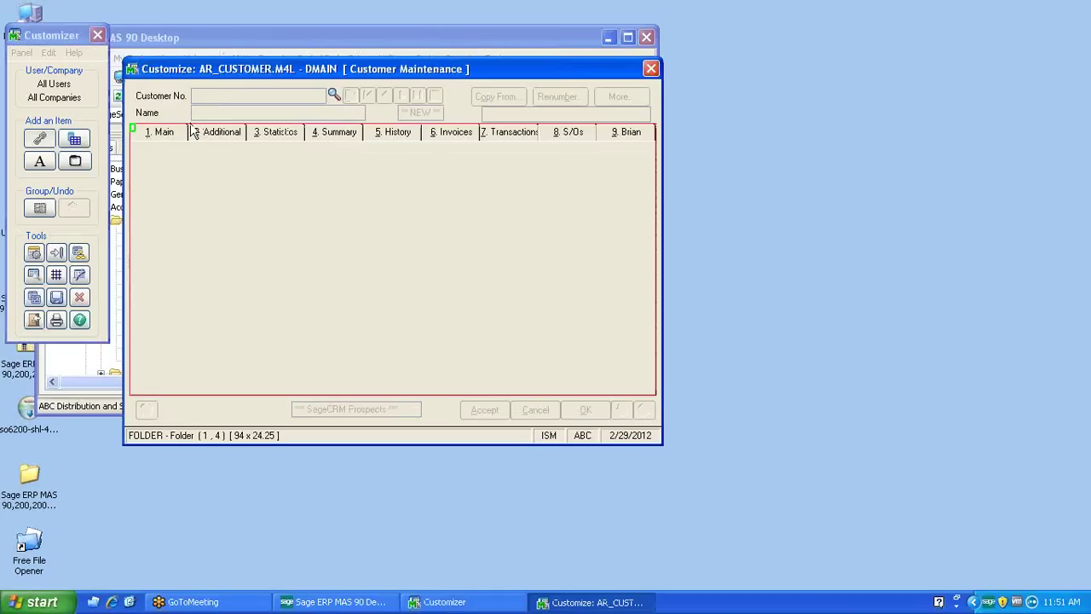
double_click(193, 131)
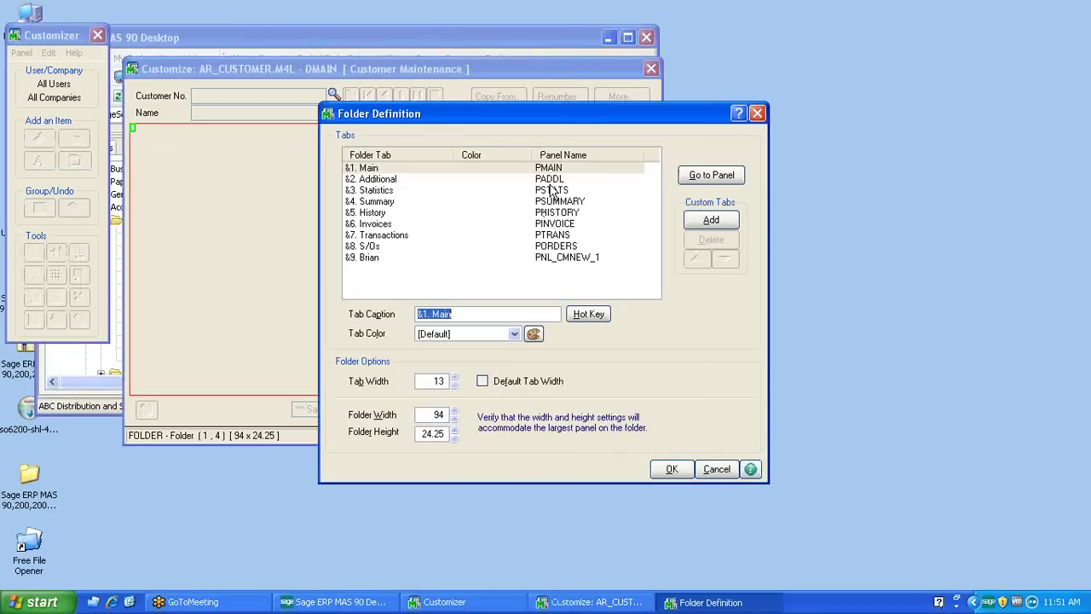
left_click(561, 184)
left_click(701, 176)
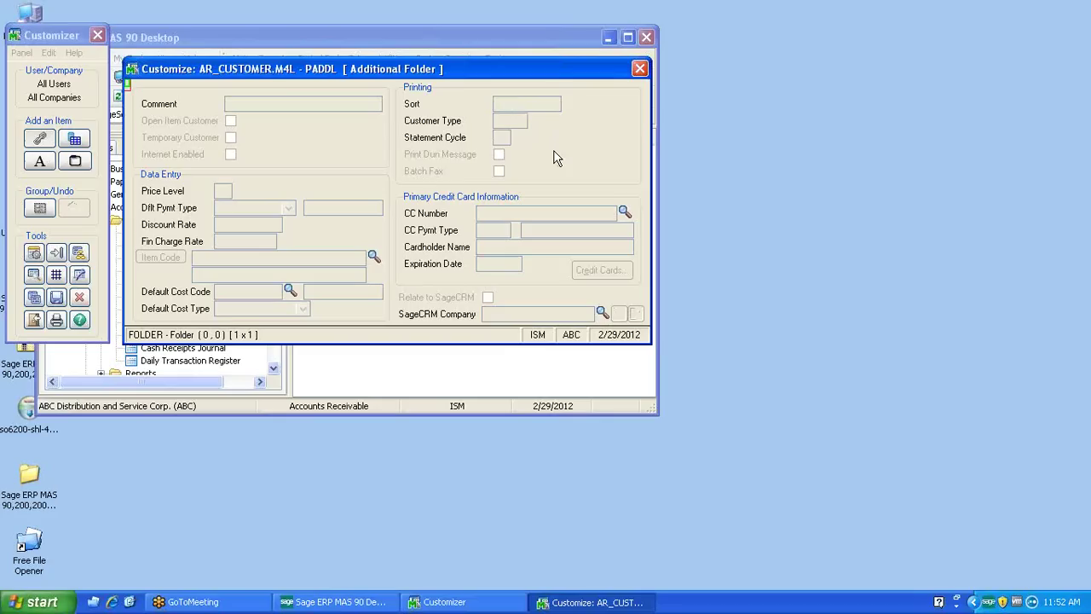
- Try to delete the Sort field from the Printing section of the Additional panel
left_click(546, 105)
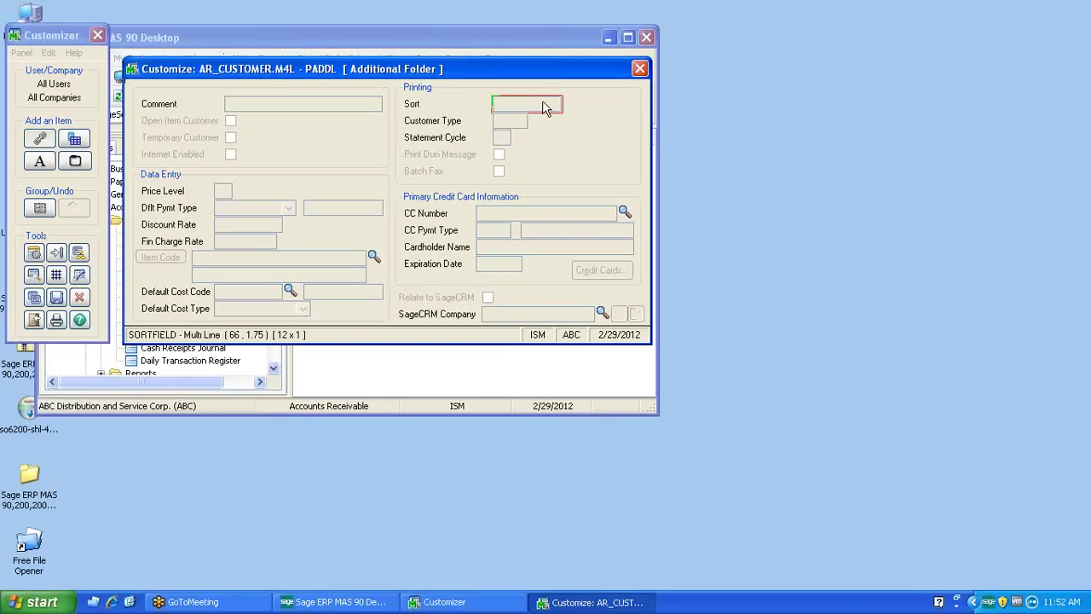
key("Delete")
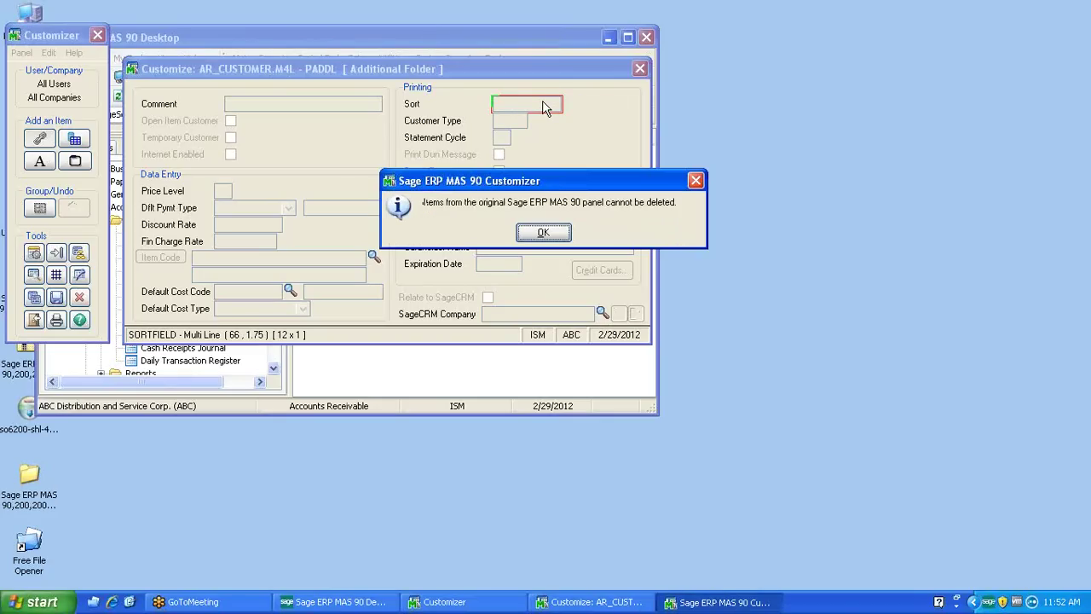
left_click(544, 232)
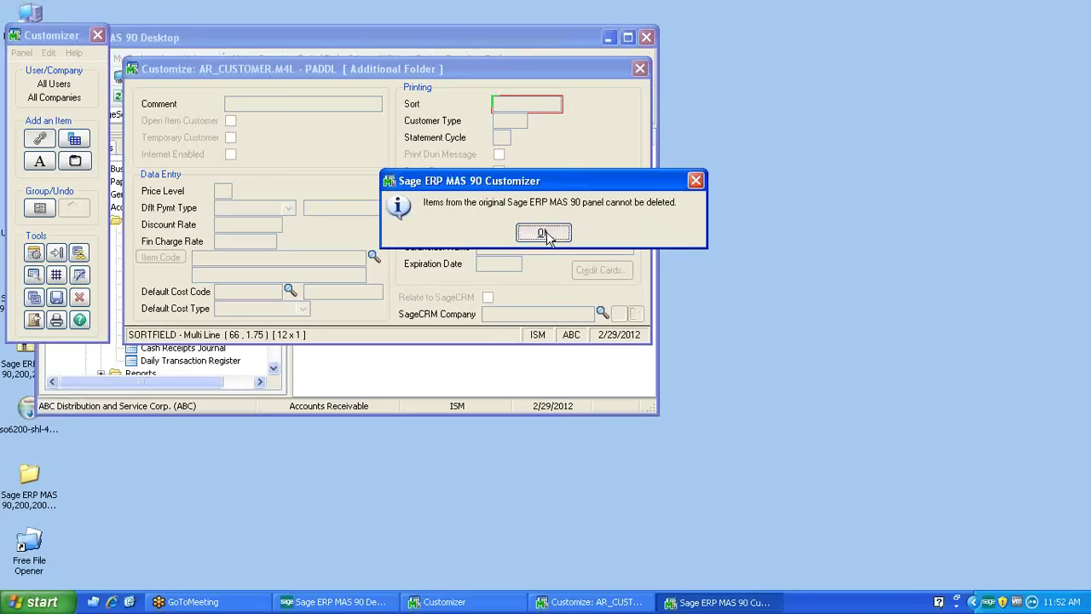
- Review the Sort field's data validation and options, try Hidden and Disabled with Tab Stop cleared, and cancel the changes
double_click(549, 108)
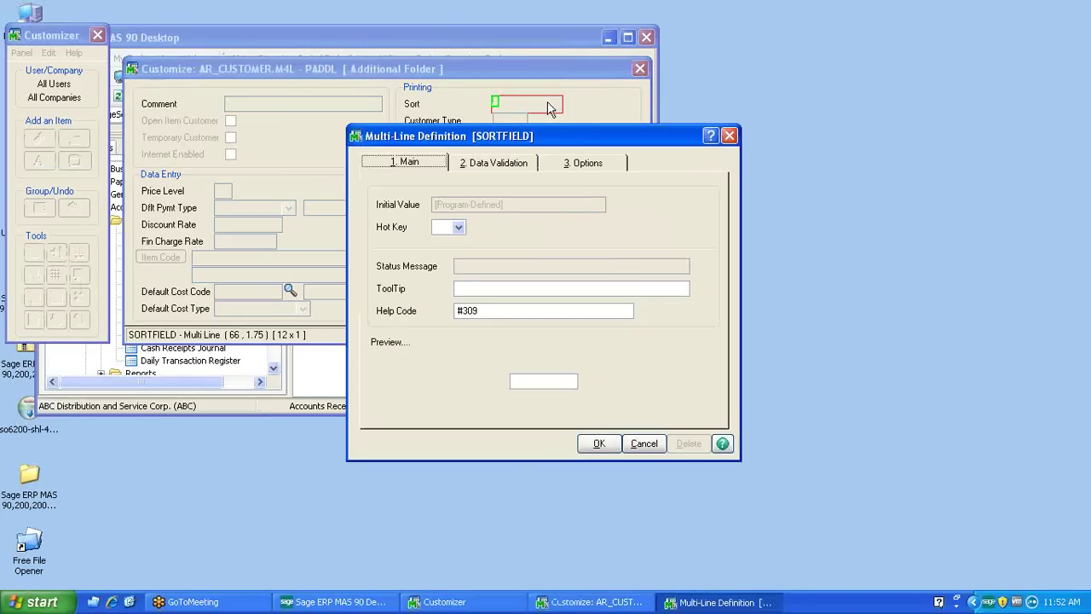
left_click(505, 167)
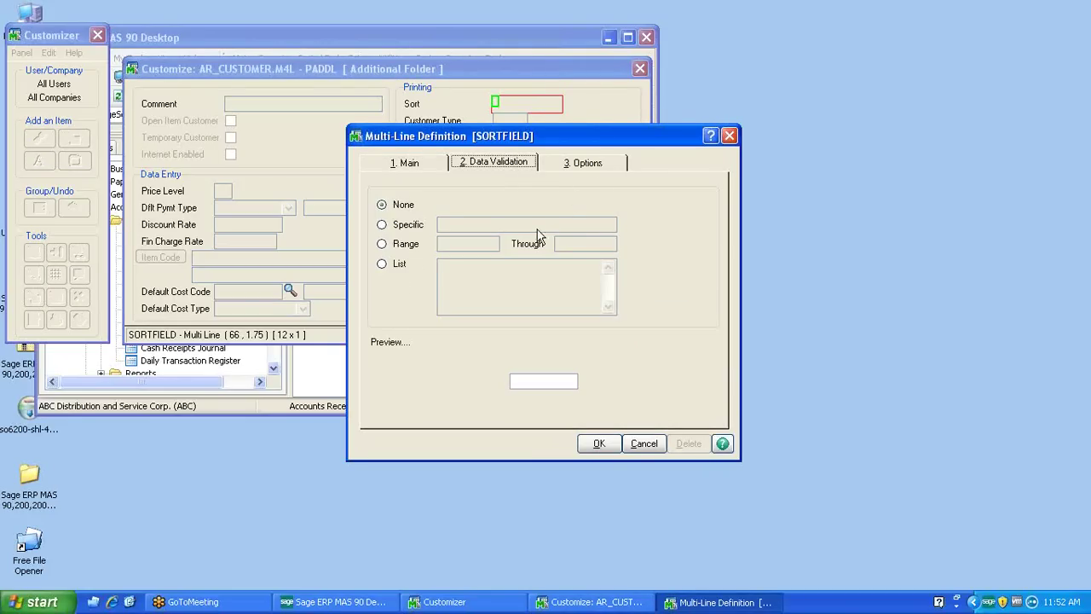
left_click(584, 168)
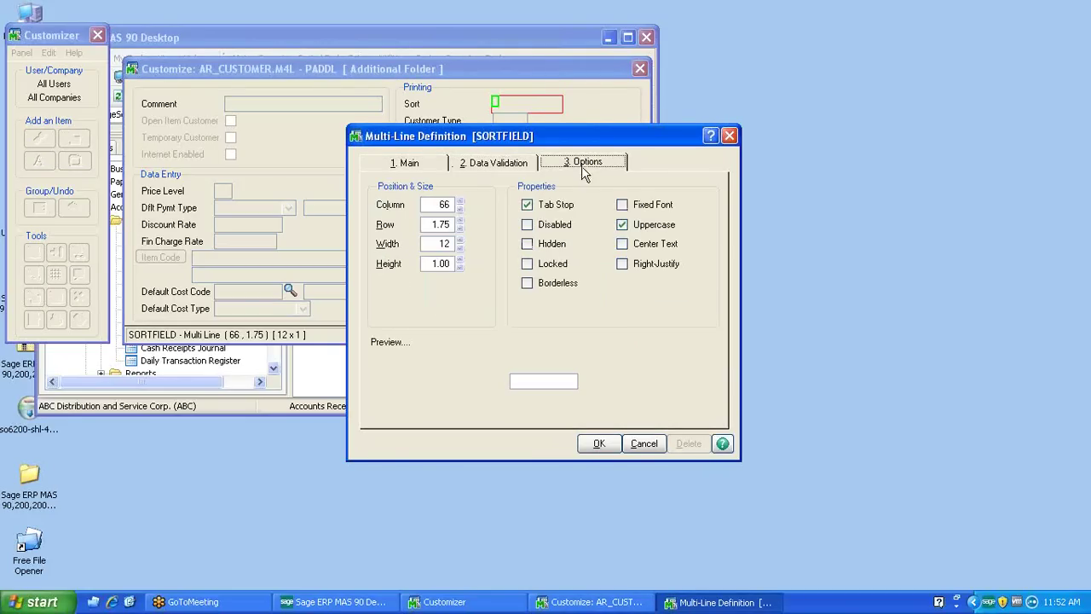
left_click(528, 244)
left_click(528, 205)
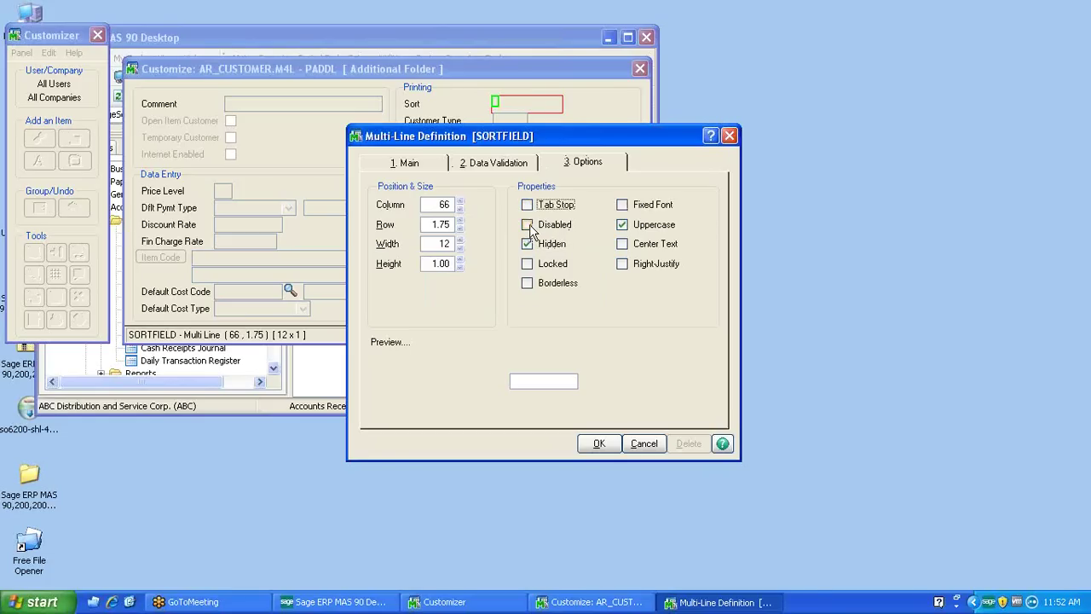
left_click(528, 225)
left_click(642, 445)
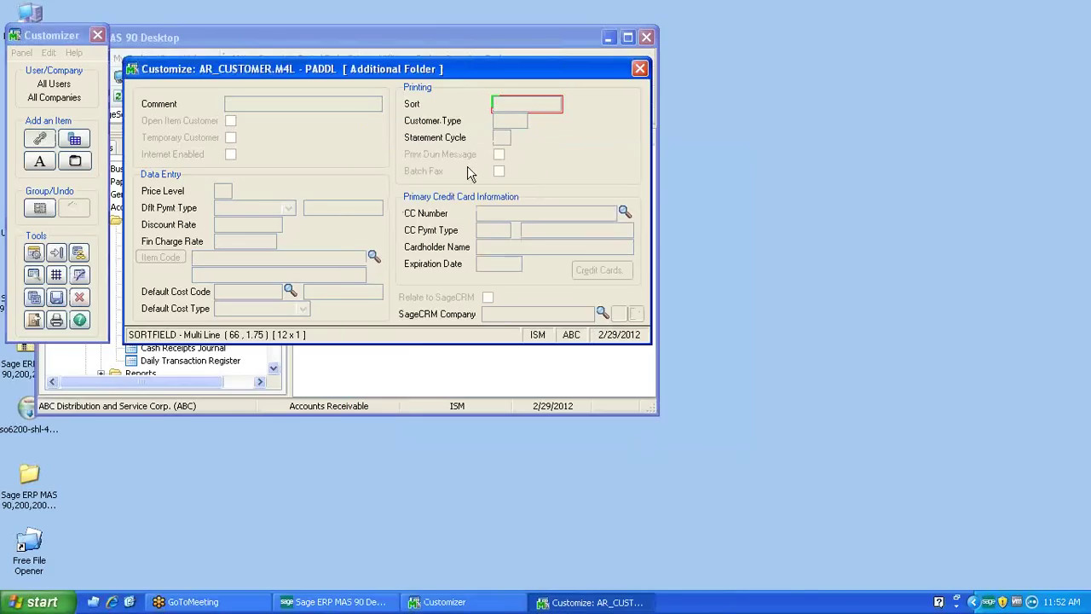
- Examine the Sort label's text definition, including its position, size and Hidden options, and cancel out of it
left_click(416, 104)
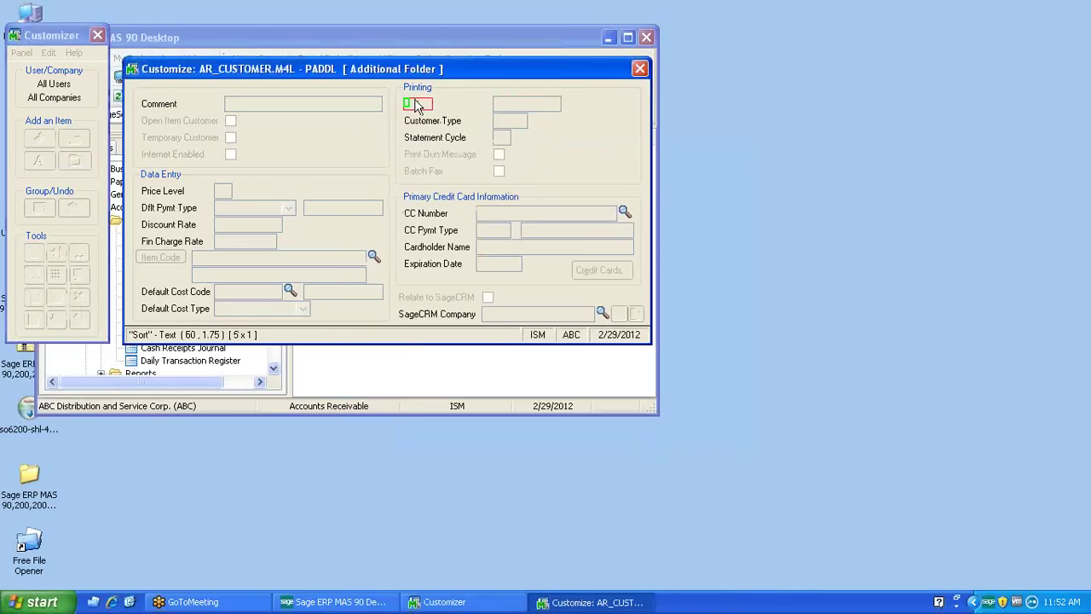
double_click(418, 104)
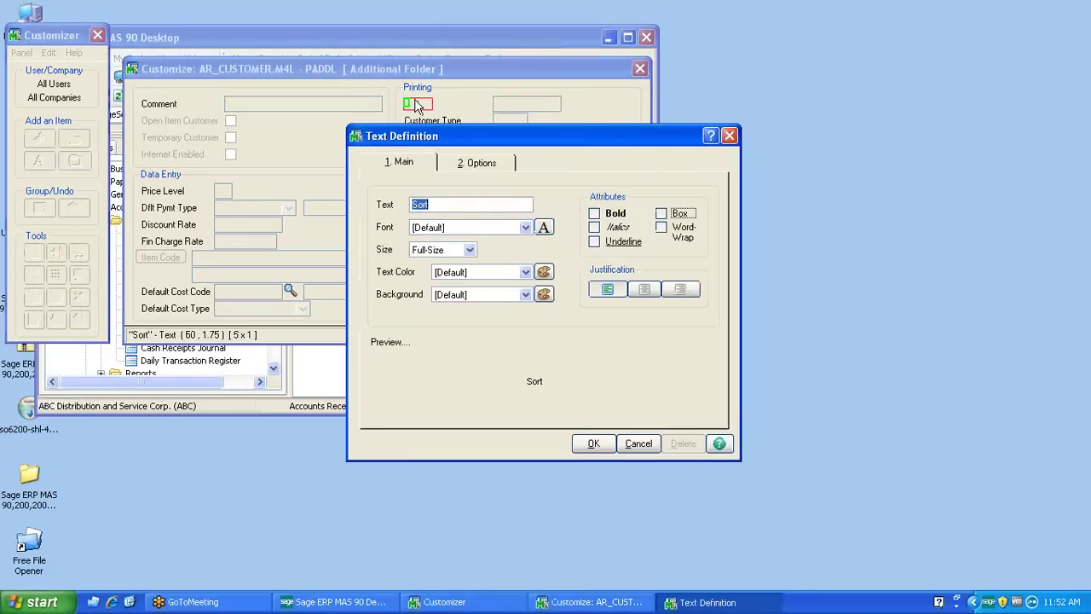
left_click(495, 169)
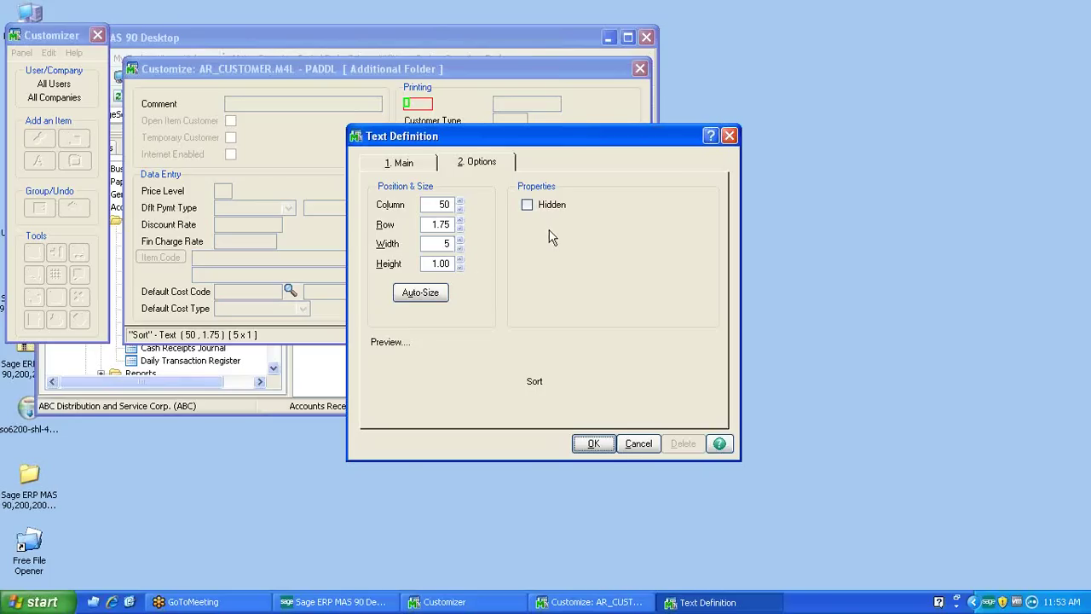
left_click(637, 445)
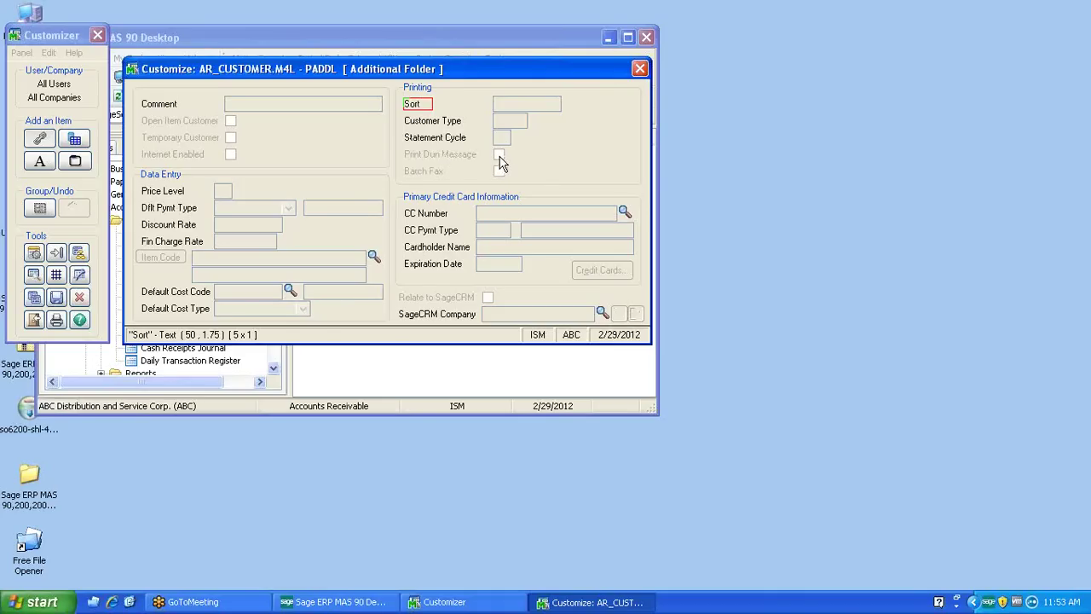
- Move the Print Dun Message check box beside Customer Type at column 73 and set its row to 2.75
left_click_drag(499, 157, 577, 125)
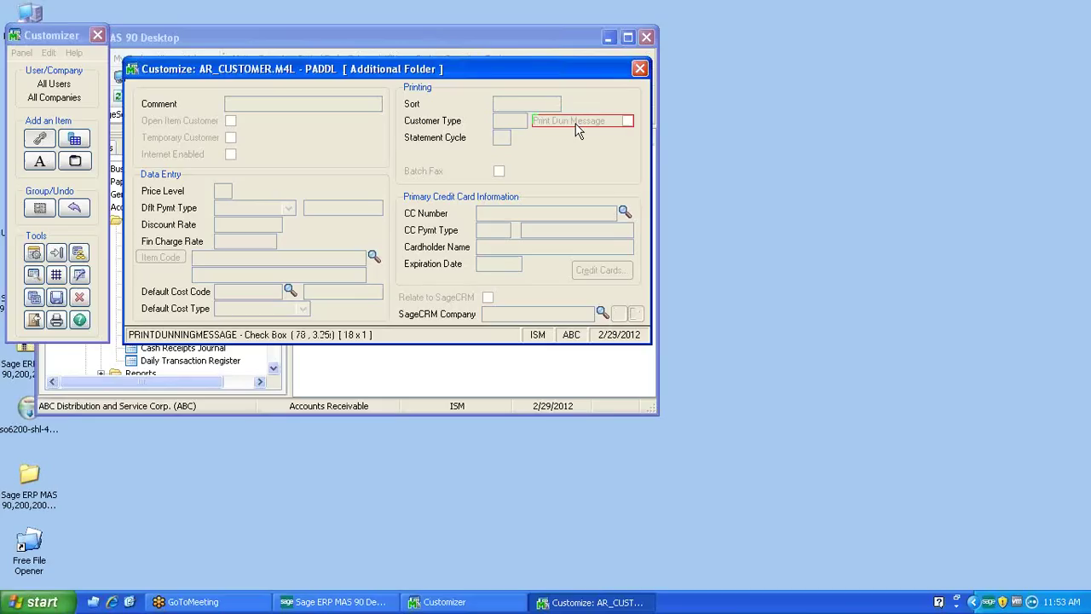
double_click(577, 127)
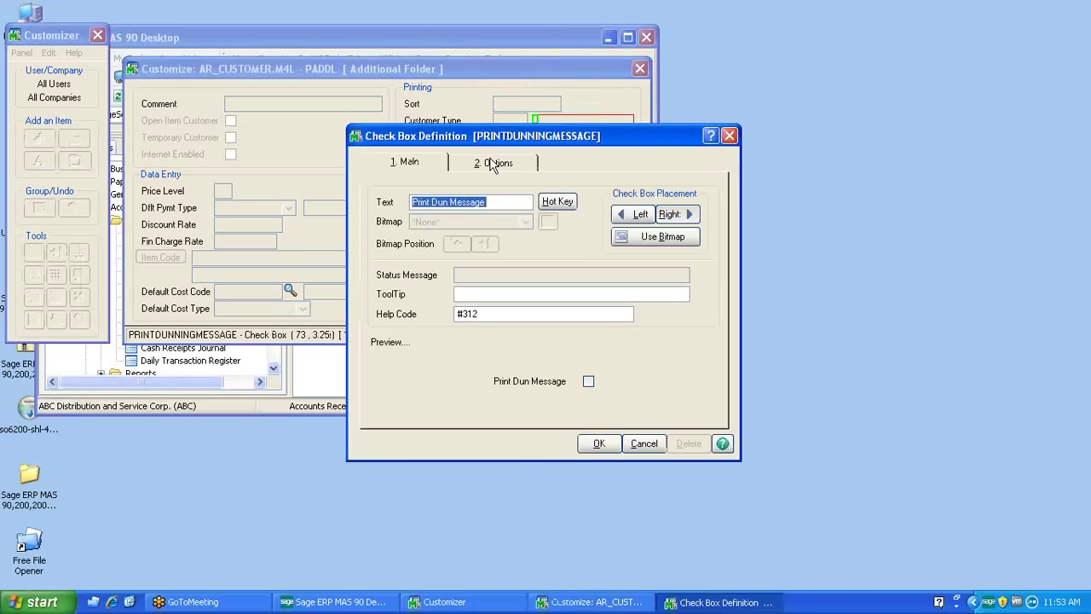
left_click(497, 161)
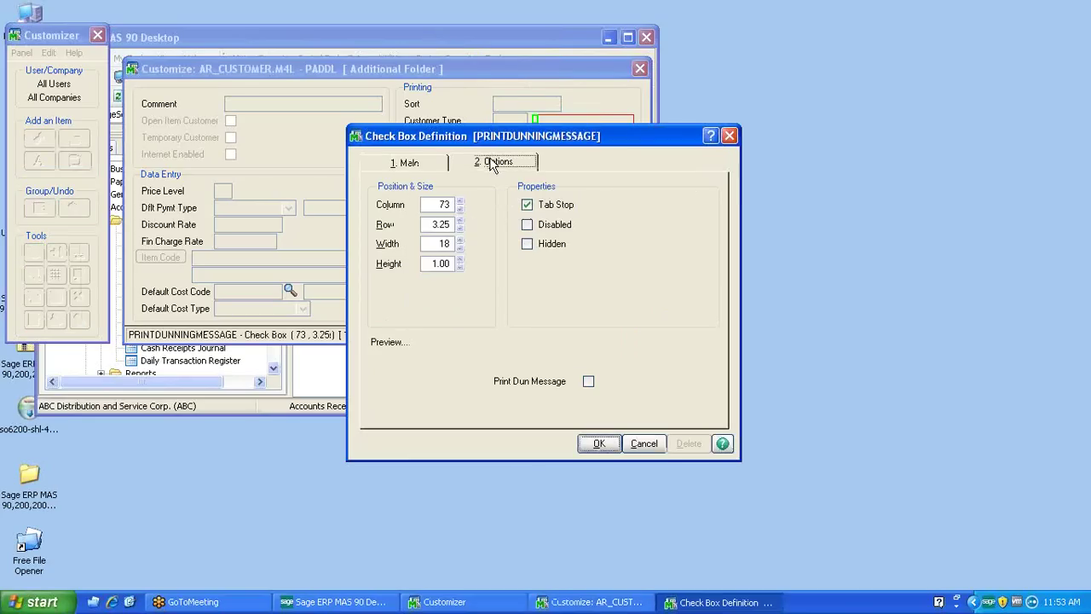
left_click(459, 229)
left_click(459, 228)
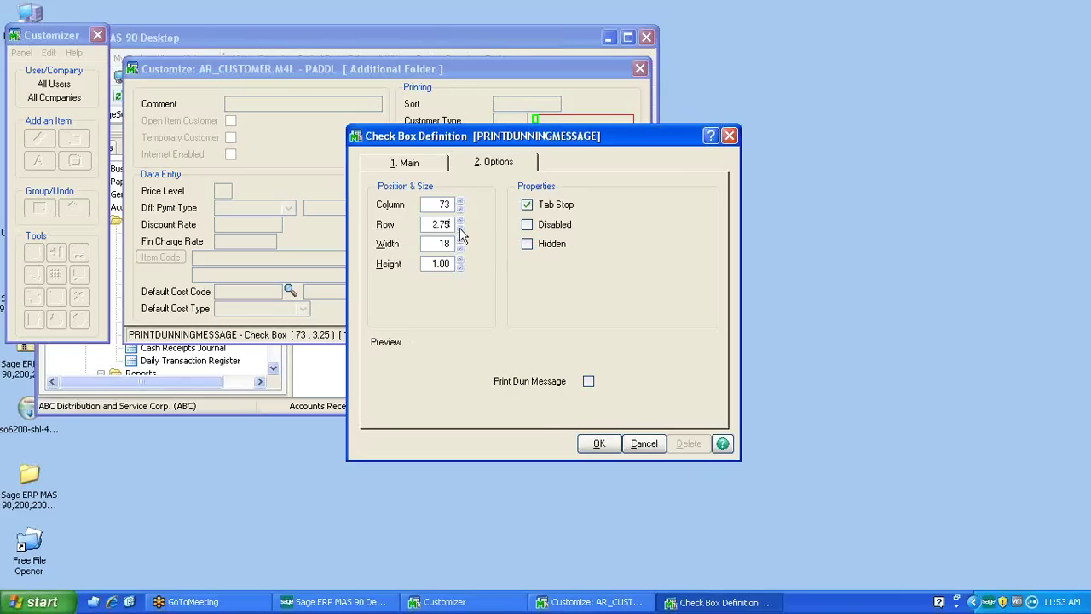
left_click(597, 444)
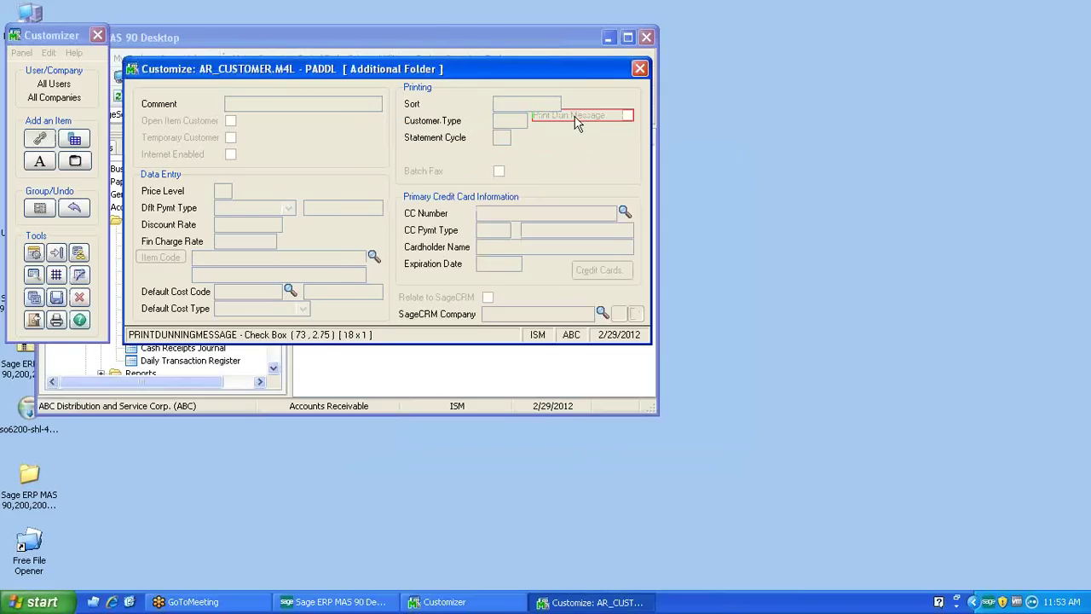
- Lower the Print Dun Message check box to row 3.25 and move the Batch Fax check box beside Statement Cycle
left_click_drag(575, 124, 575, 129)
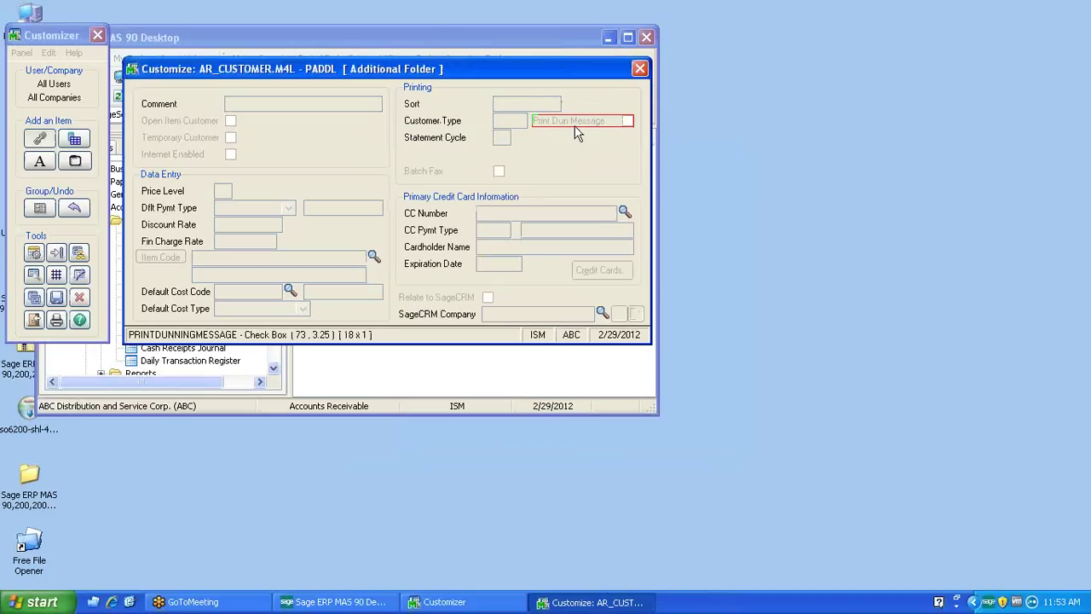
left_click_drag(431, 170, 556, 141)
left_click_drag(555, 138, 560, 145)
left_click(555, 148)
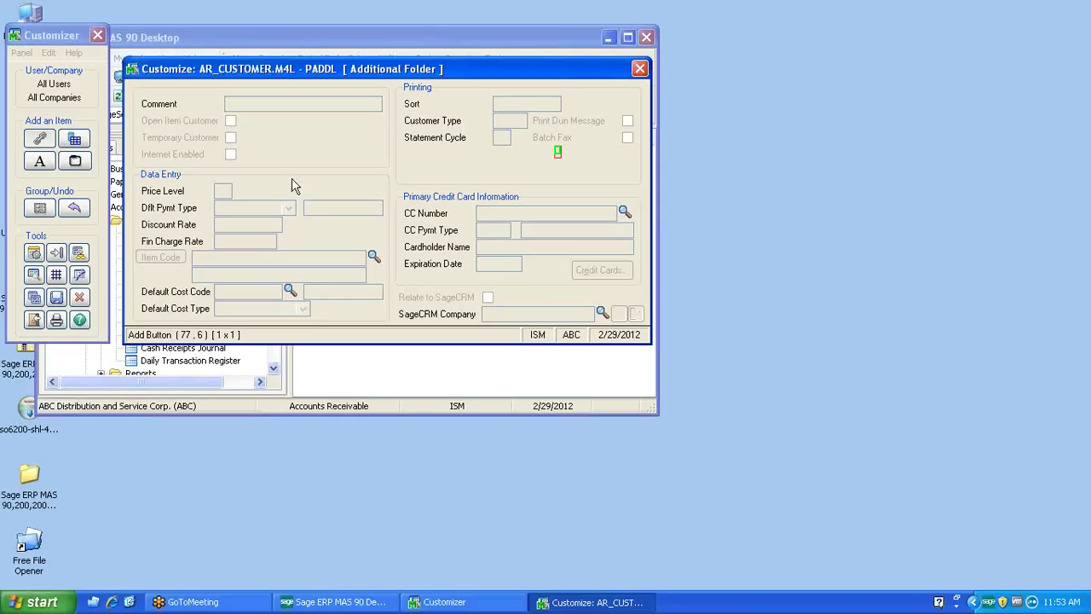
- Draw an area 15 columns wide and 1 row high for a new user-defined field below Statement Cycle
left_click(77, 141)
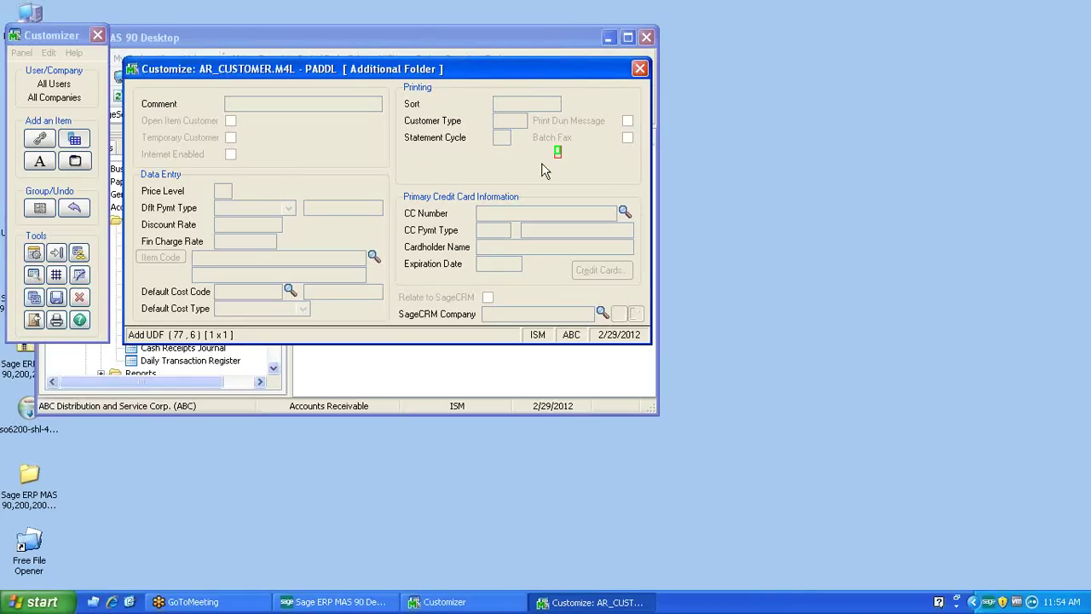
left_click_drag(453, 159, 541, 172)
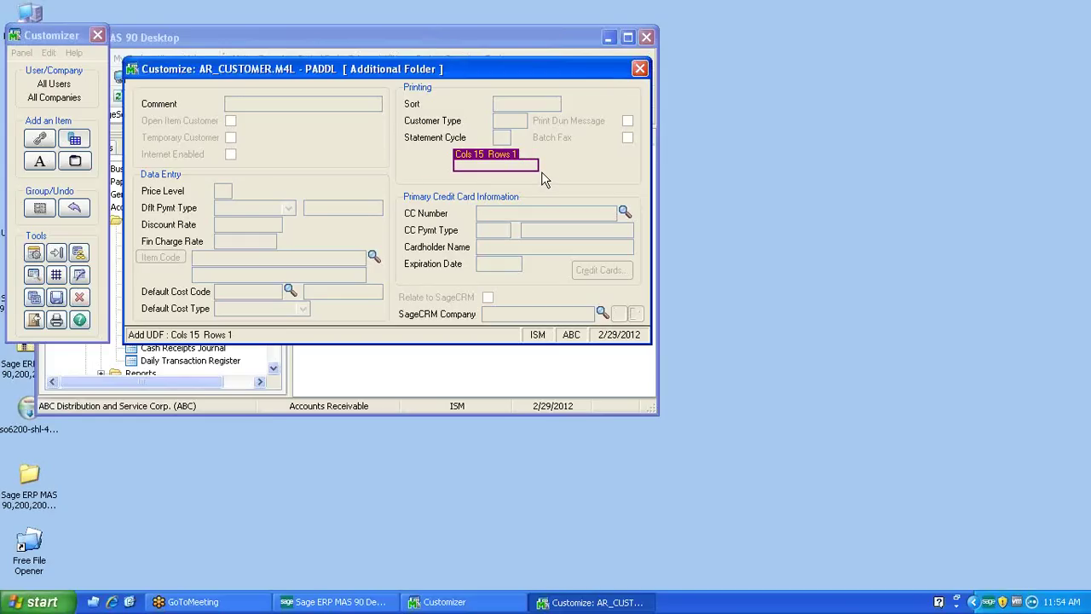
left_click_drag(541, 171, 541, 172)
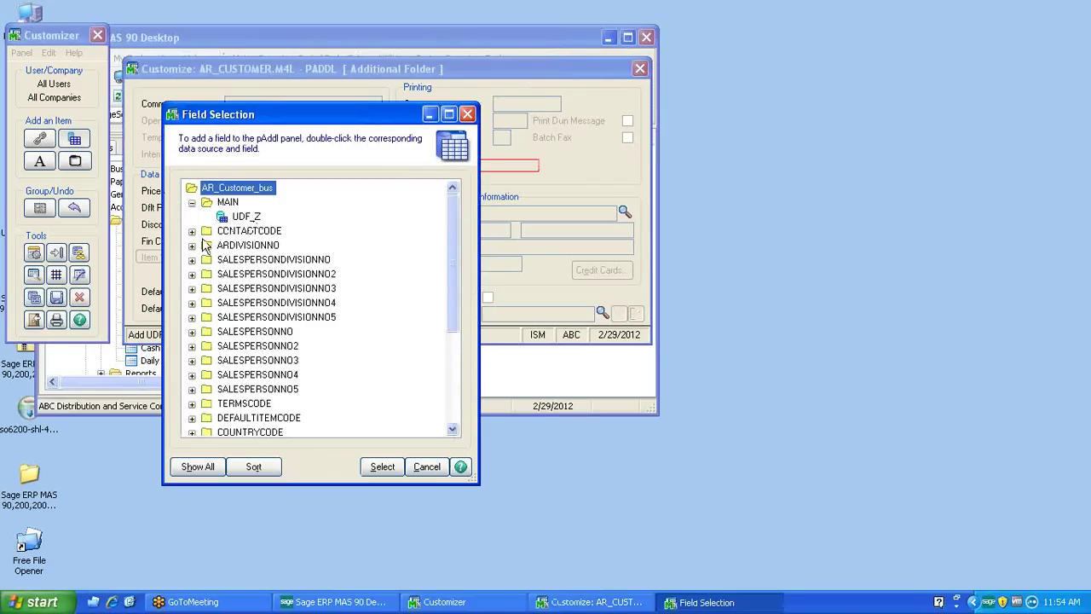
- Browse the data sources, including SALESPERSONDIVISIONNO5, show all fields and add EmailAddress from MAIN to the Additional panel
left_click_drag(455, 264, 453, 379)
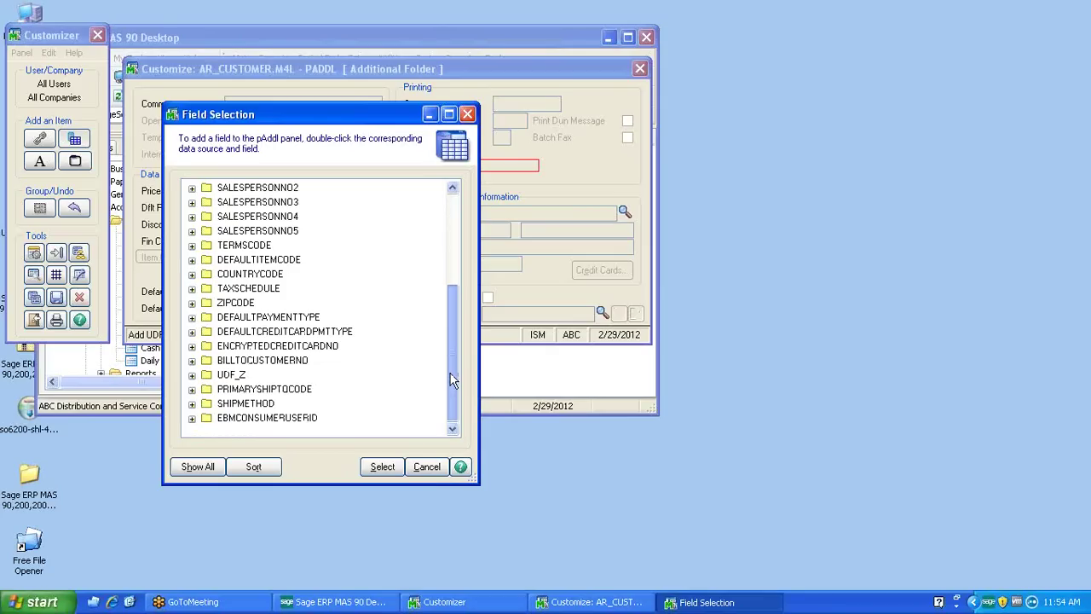
scroll(361, 304, "up", 2)
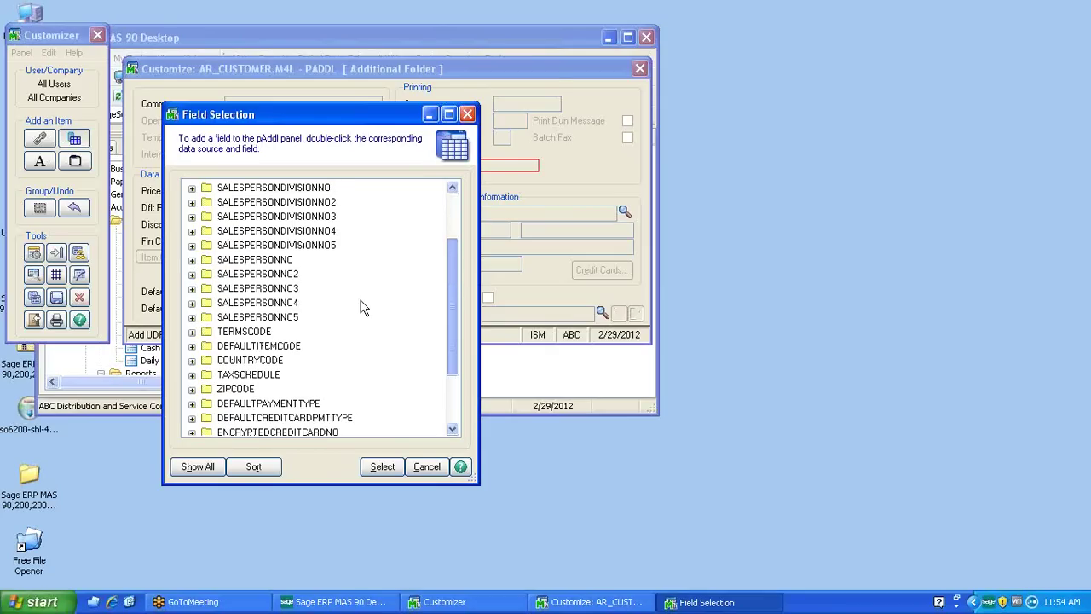
left_click(192, 245)
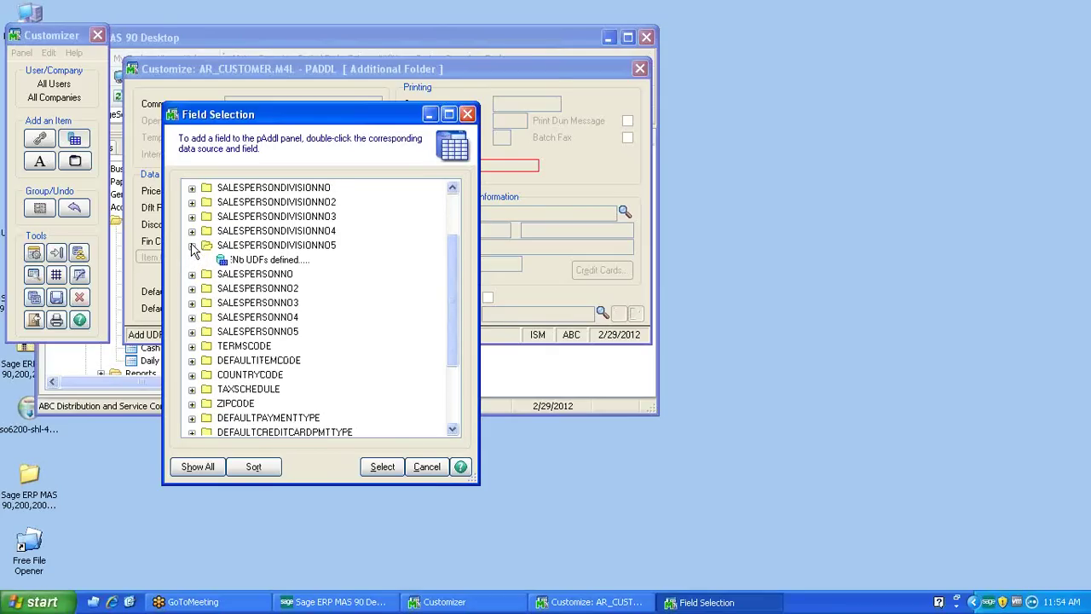
left_click(191, 246)
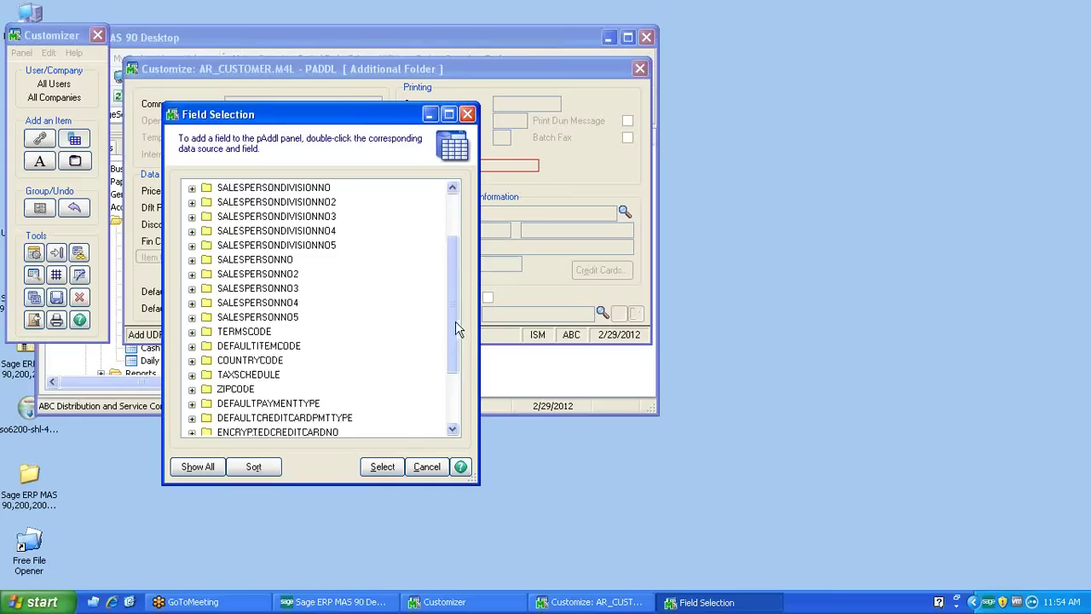
left_click_drag(456, 324, 452, 229)
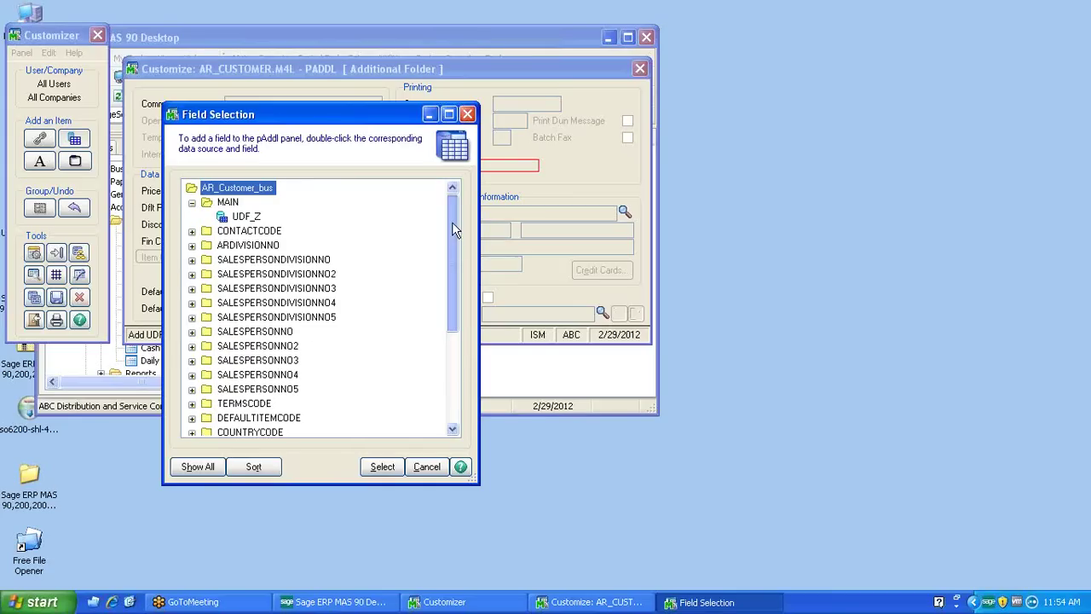
left_click(203, 468)
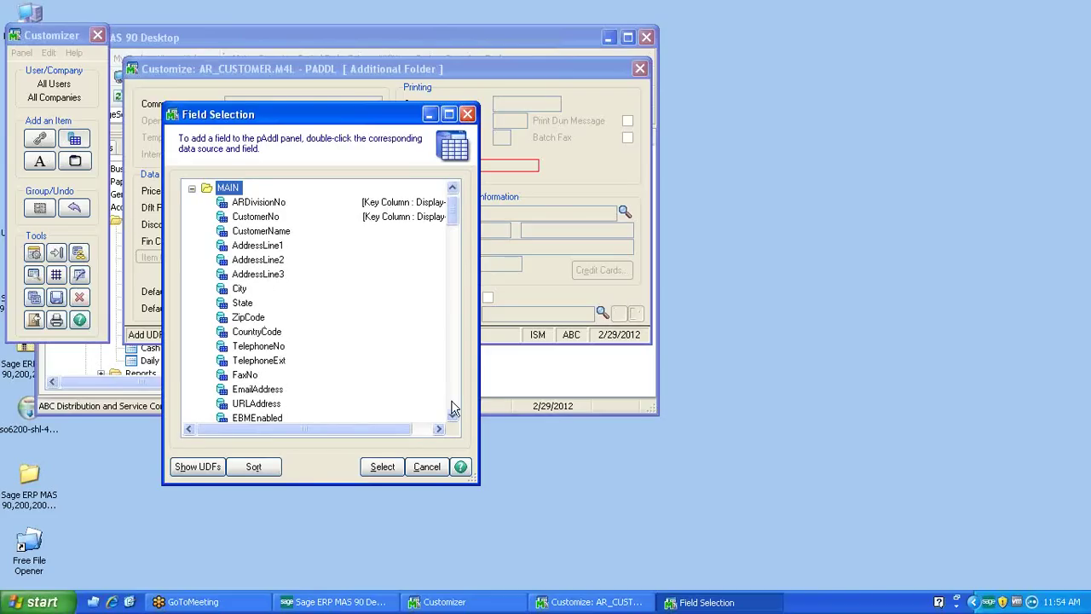
double_click(266, 391)
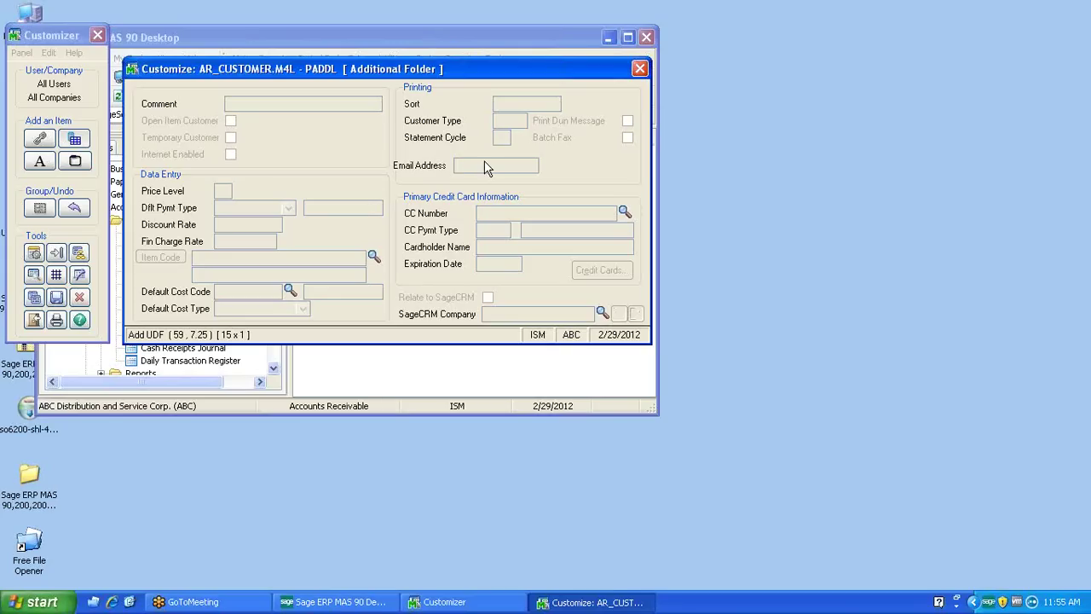
- Set the Batch Fax check box to Hidden and clear its Tab Stop property
double_click(570, 143)
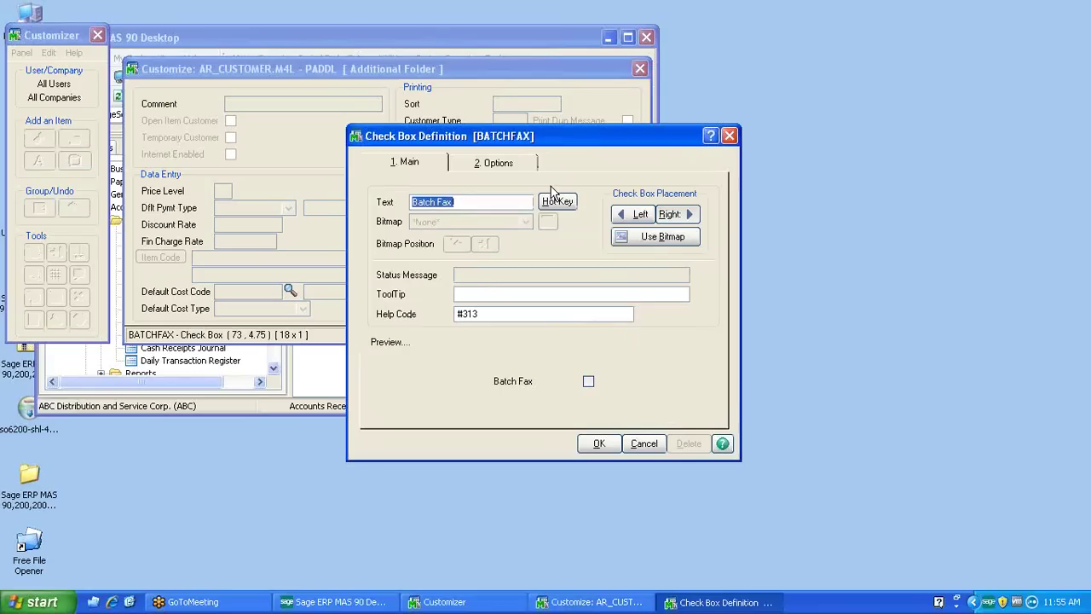
left_click(516, 165)
left_click(527, 247)
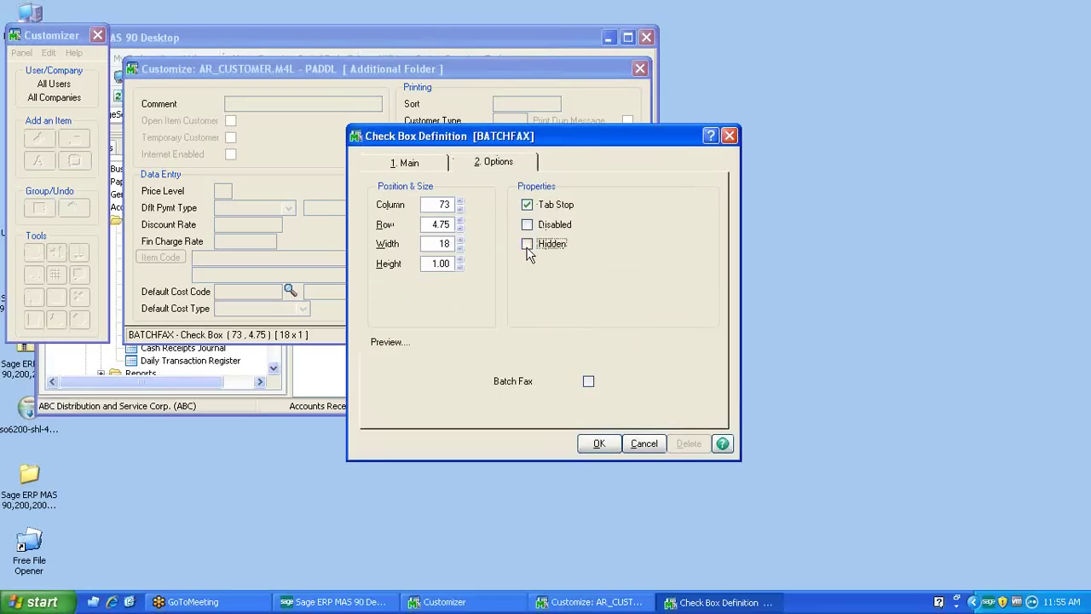
left_click(527, 205)
left_click(597, 445)
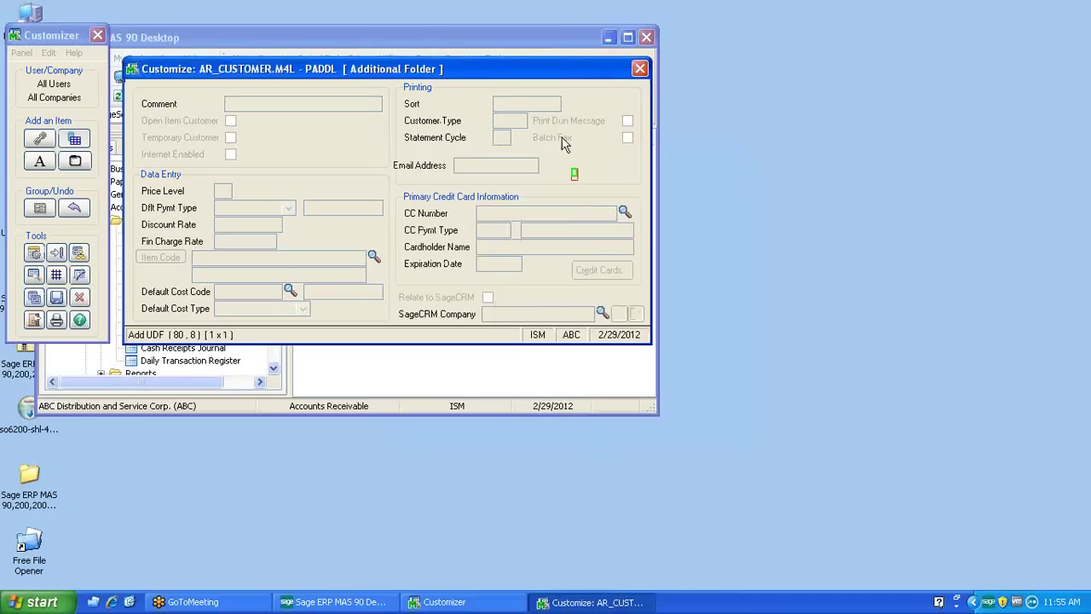
- Preview the Additional panel and recheck the Batch Fax check box's Hidden and Tab Stop properties
left_click(35, 279)
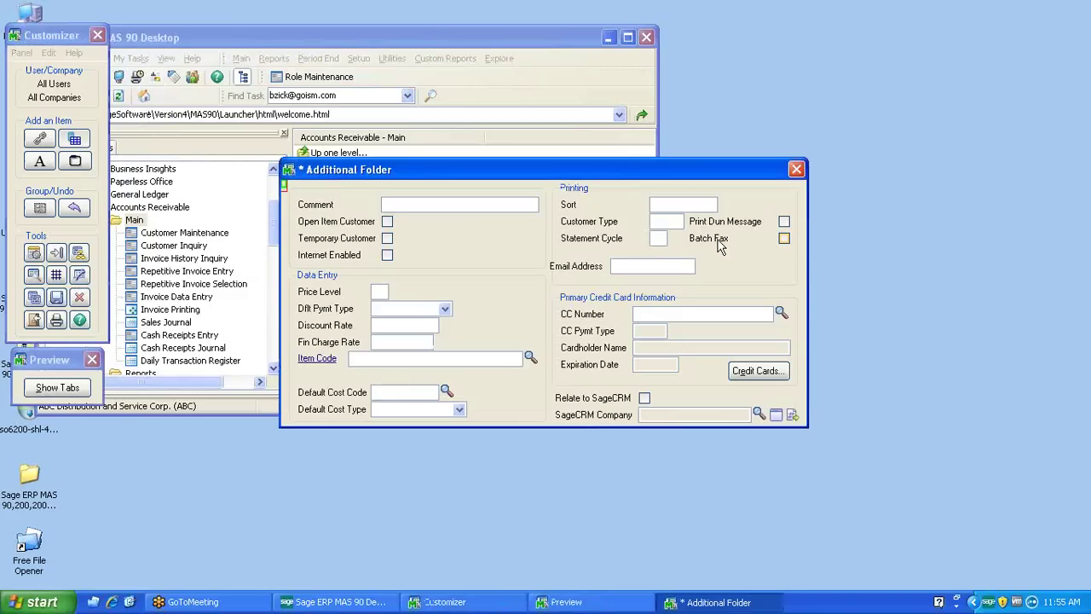
left_click(797, 171)
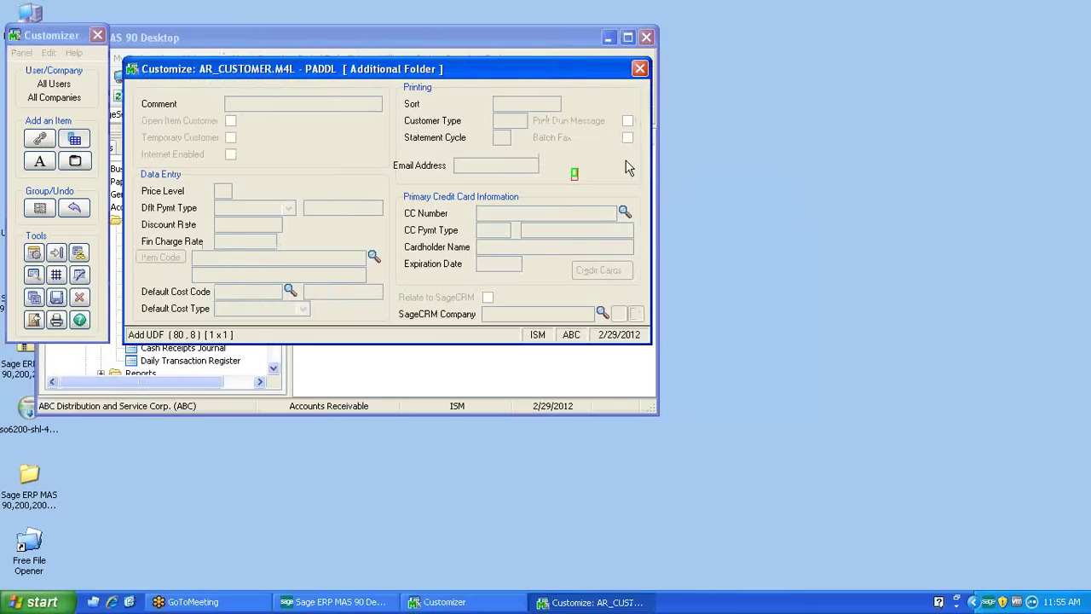
double_click(562, 144)
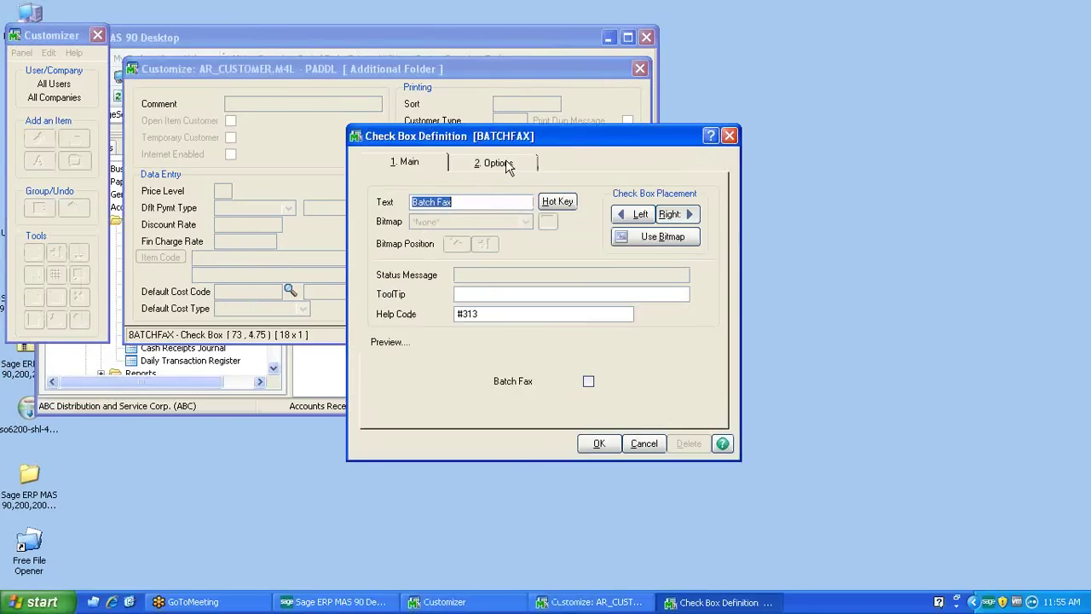
left_click(498, 164)
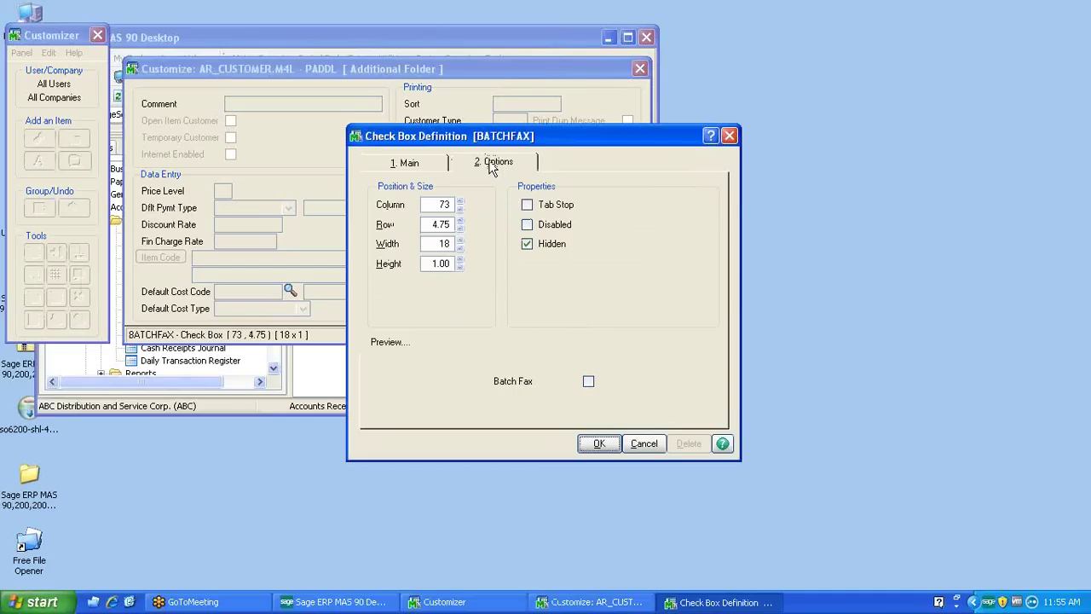
left_click(597, 444)
- Move the Email Address field to column 75 with its label beside it, and delete both from the Additional panel
left_click_drag(480, 168, 572, 169)
left_click_drag(419, 167, 501, 175)
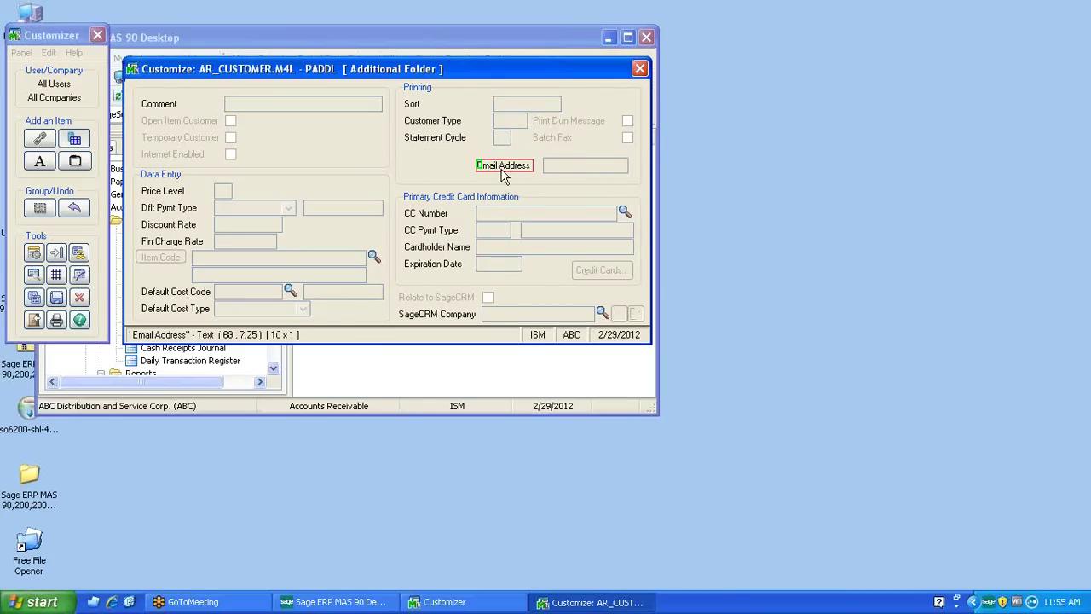
left_click(563, 170)
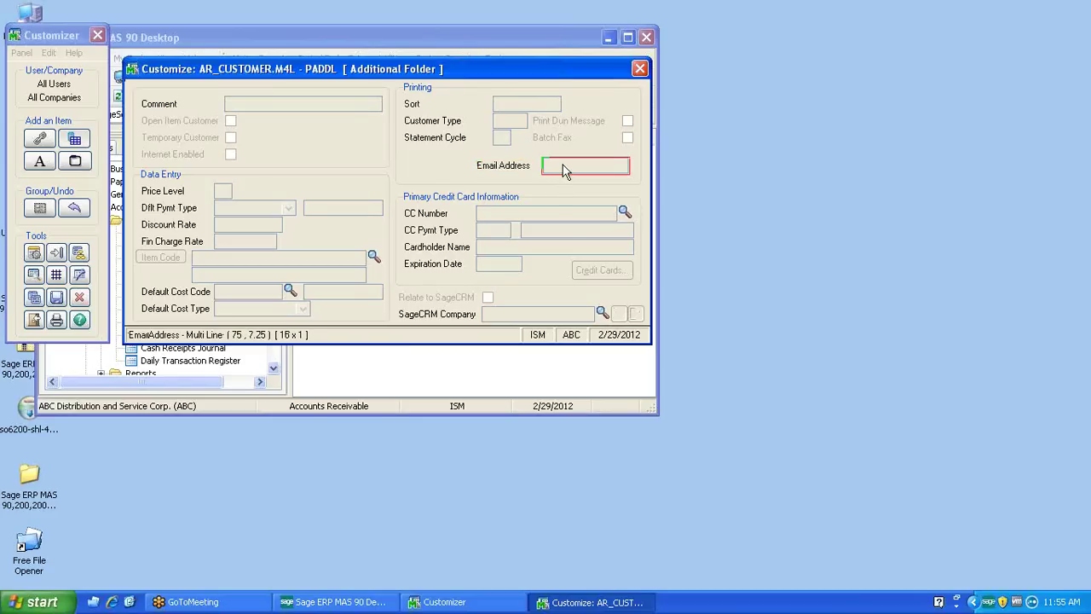
key("Delete")
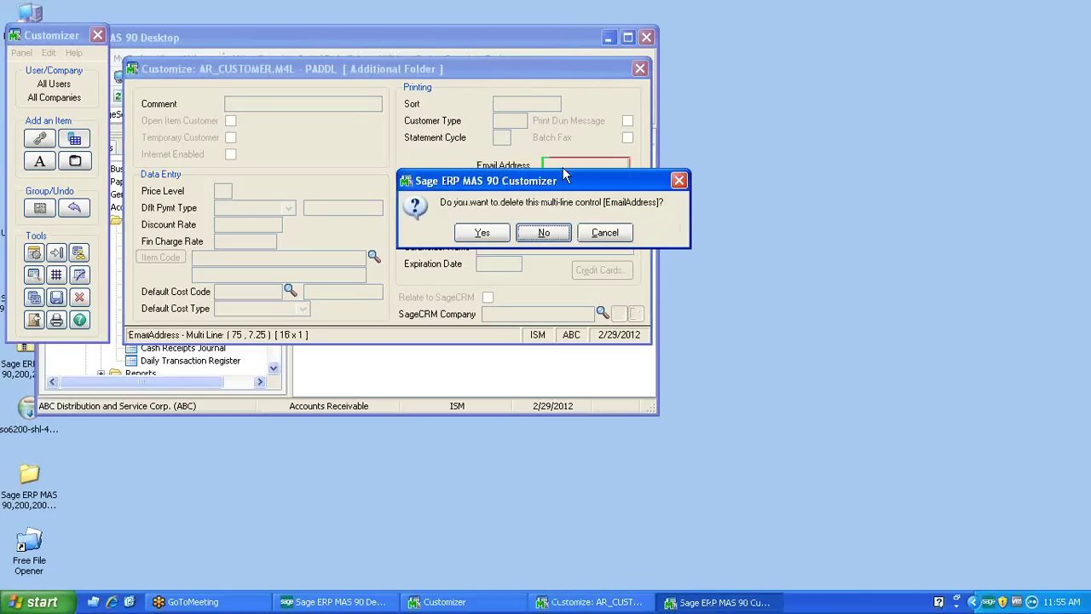
left_click(482, 233)
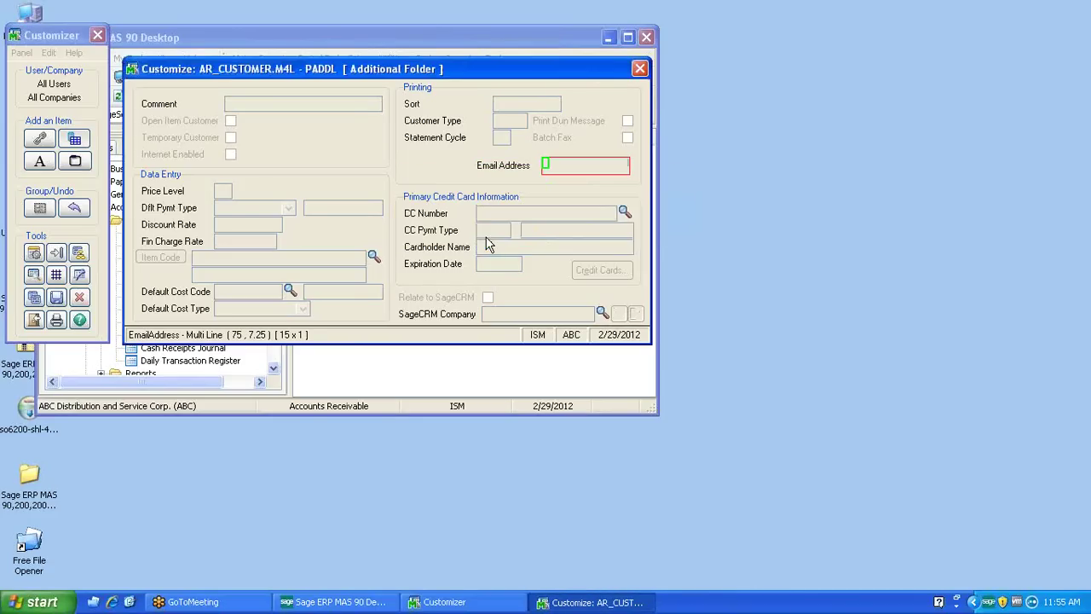
left_click(507, 168)
key("Delete")
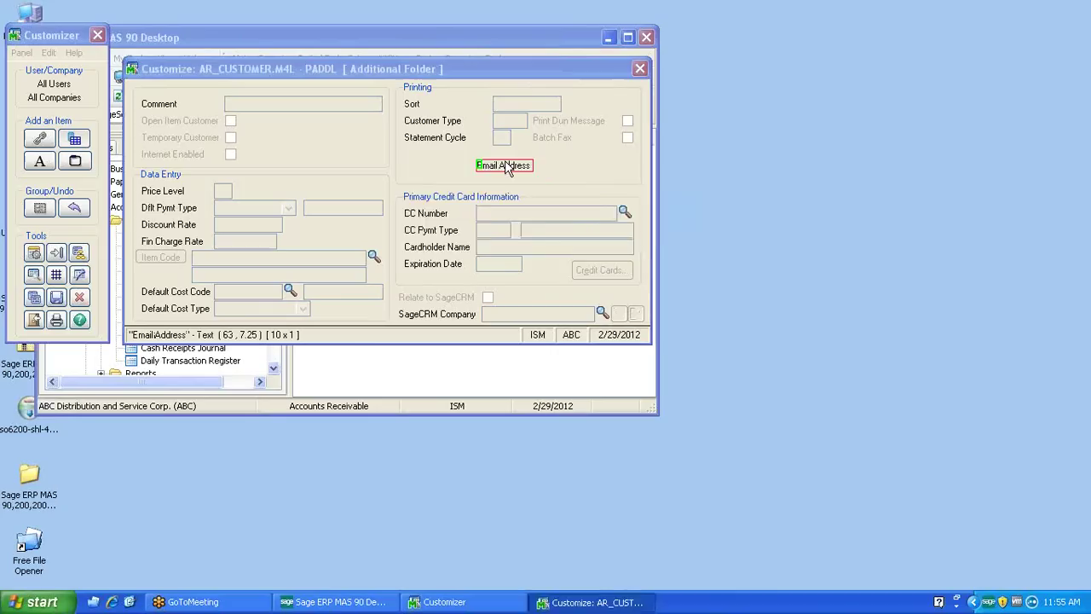
left_click(487, 233)
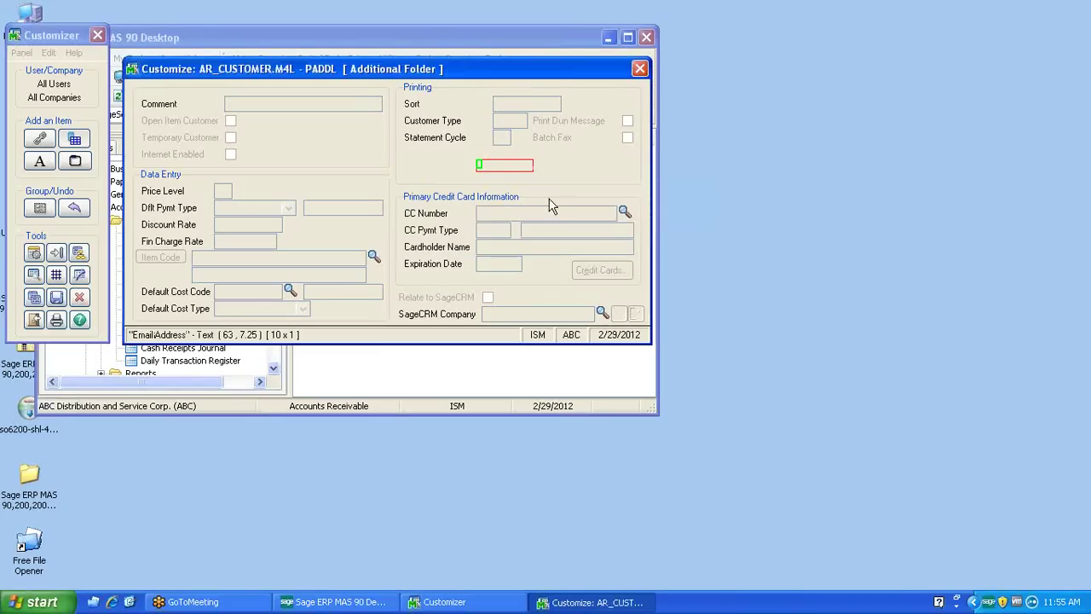
- Draw a 25-column, 1-row field area at column 66, row 7 below Statement Cycle and place UDF_Z in it
left_click(458, 168)
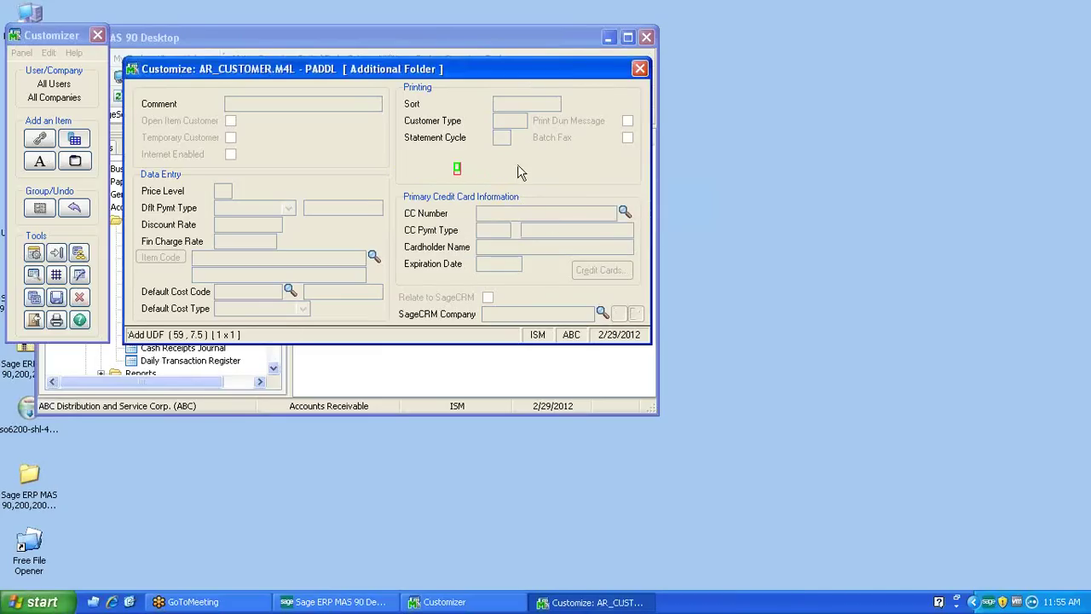
left_click_drag(494, 157, 636, 173)
left_click(230, 218)
double_click(230, 218)
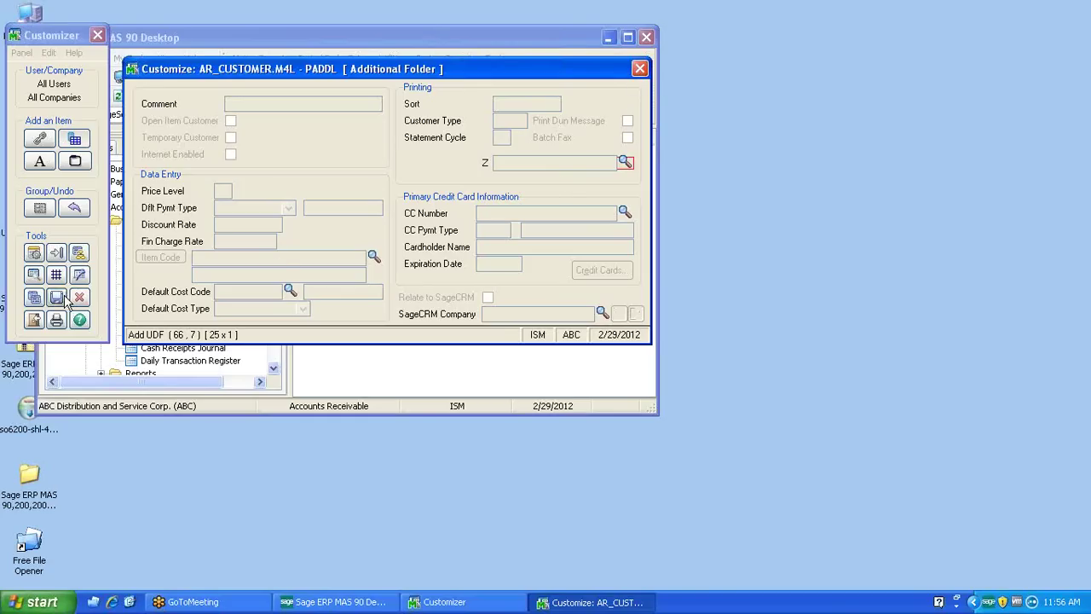
- Move UDF_Z directly after STATEMENTCYCLE in the tab sequence and preview the panel's tab order
left_click(56, 256)
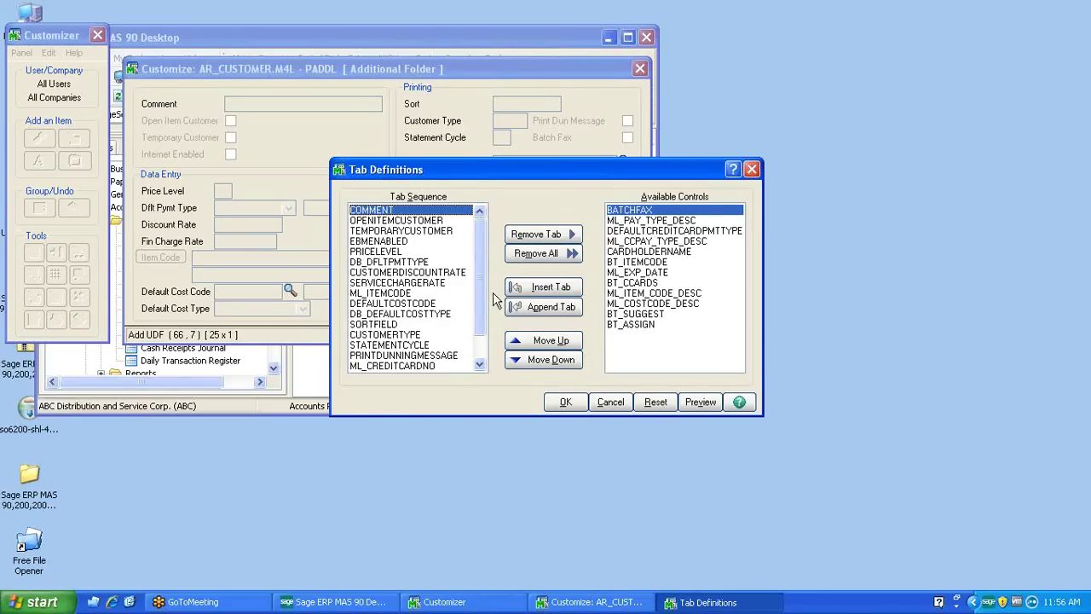
left_click(482, 349)
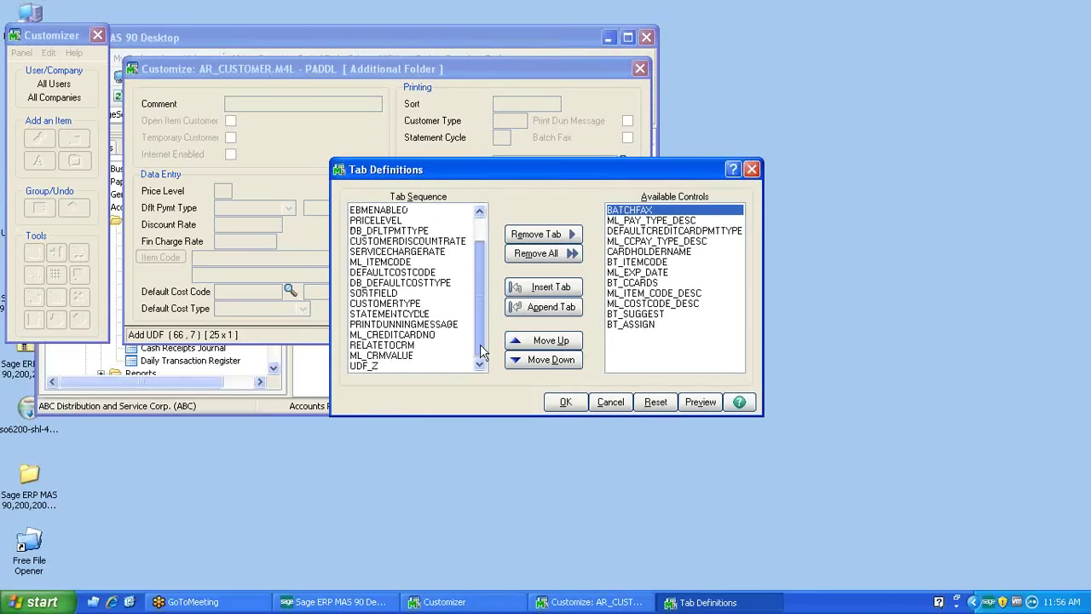
left_click(378, 367)
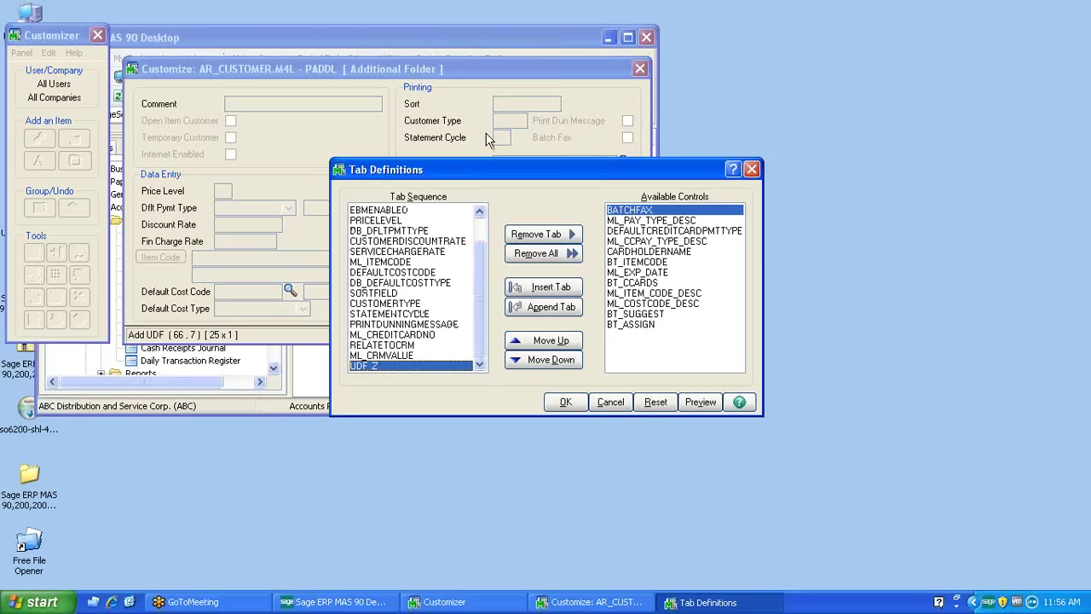
left_click(546, 342)
left_click(547, 342)
left_click(547, 347)
left_click(547, 347)
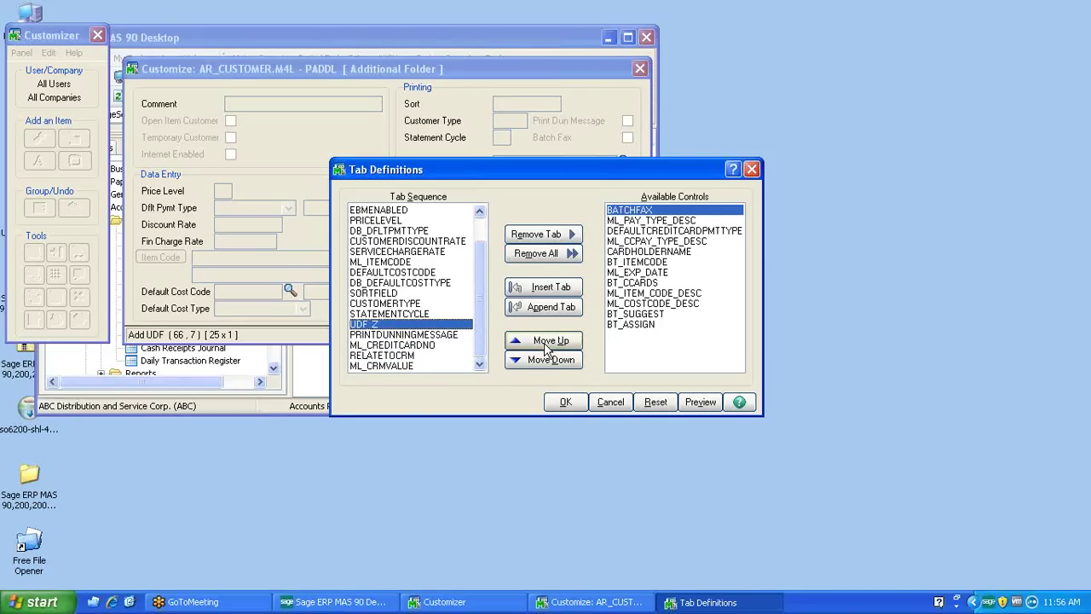
left_click(701, 402)
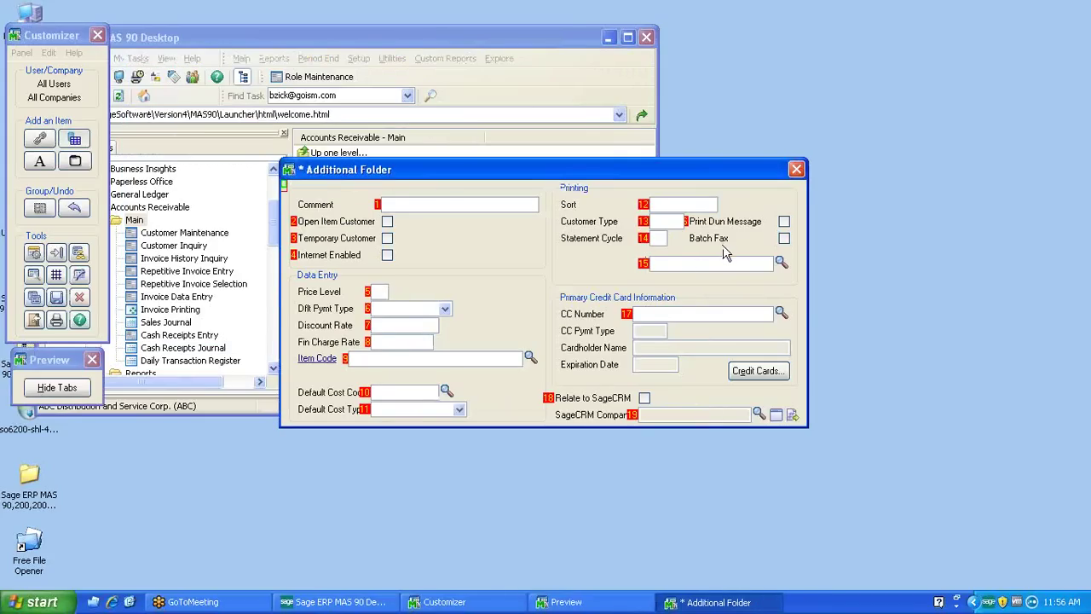
left_click(797, 171)
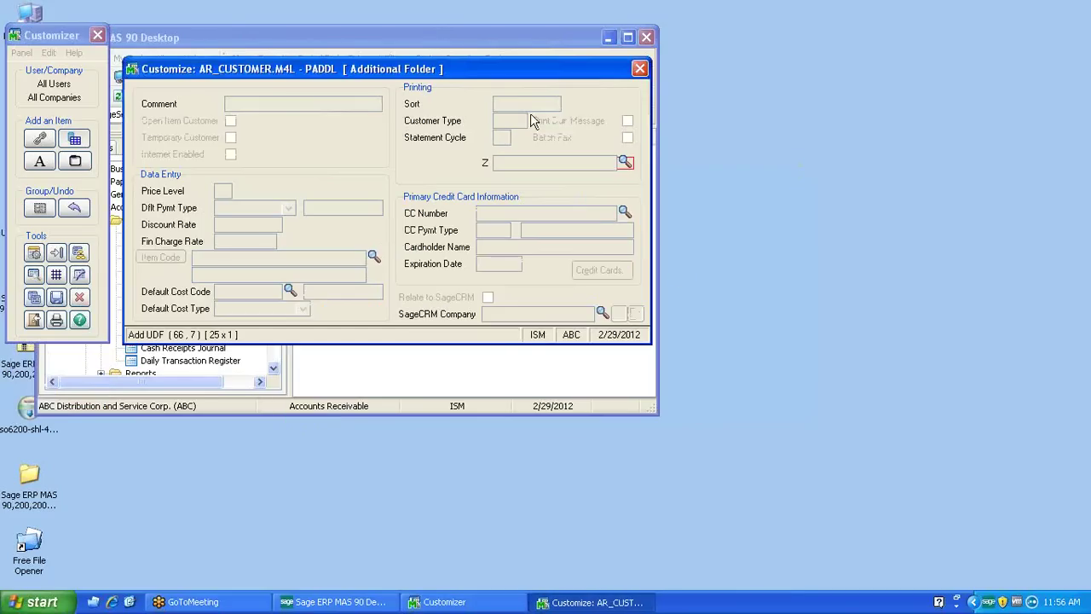
- Save the Additional panel customizations, leave the Customizer and open Customer Maintenance
left_click(640, 68)
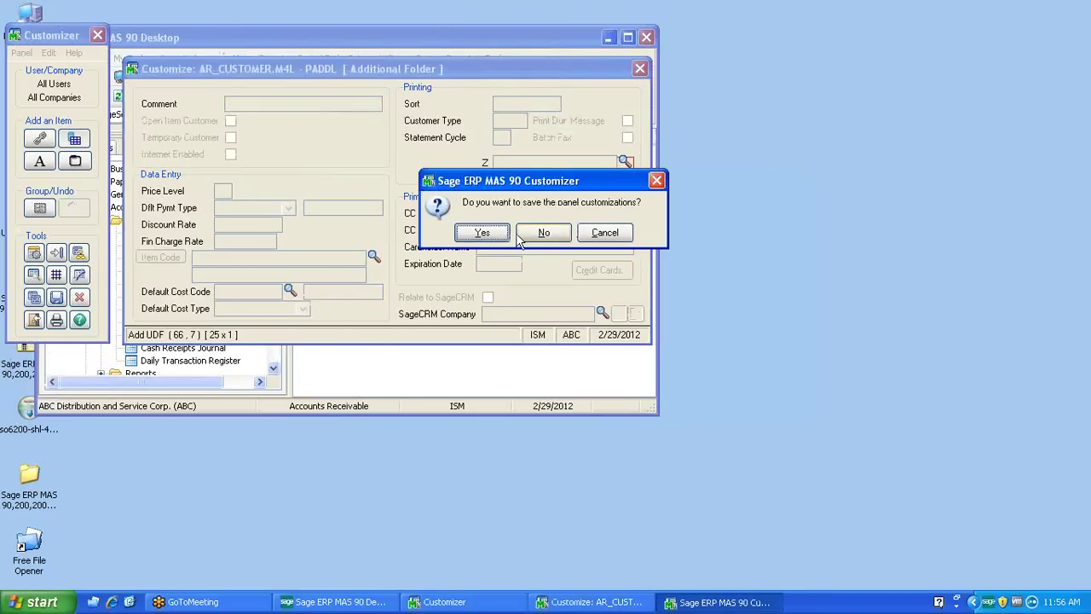
left_click(483, 232)
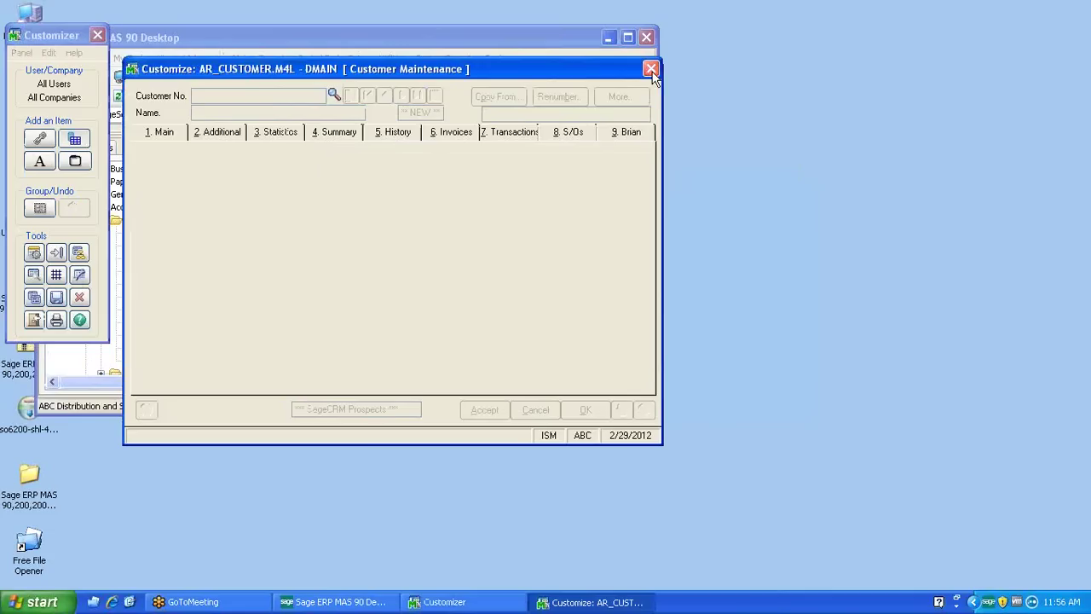
left_click(651, 69)
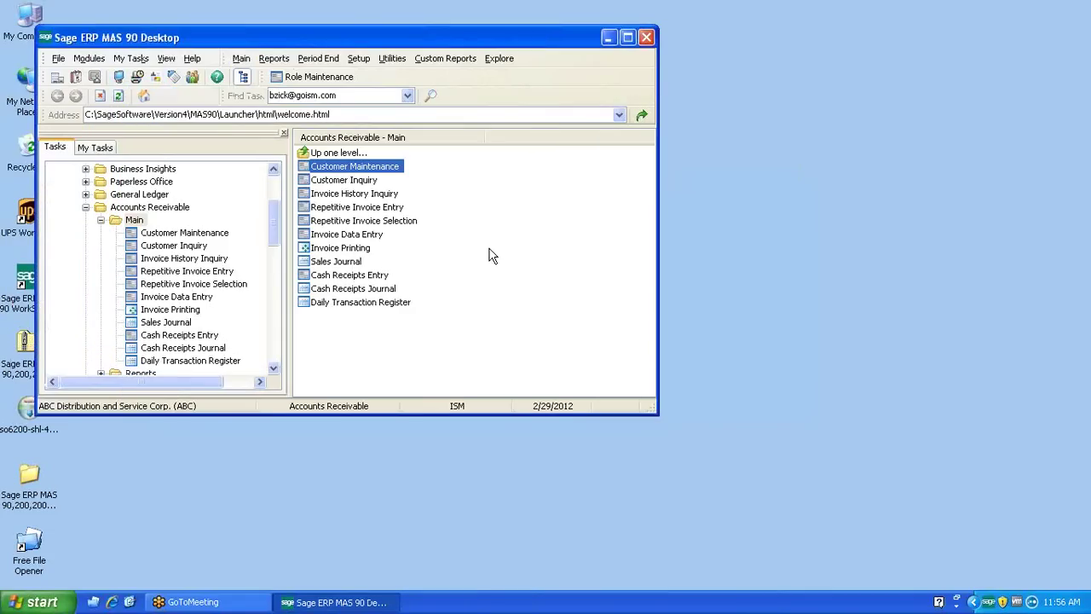
double_click(377, 168)
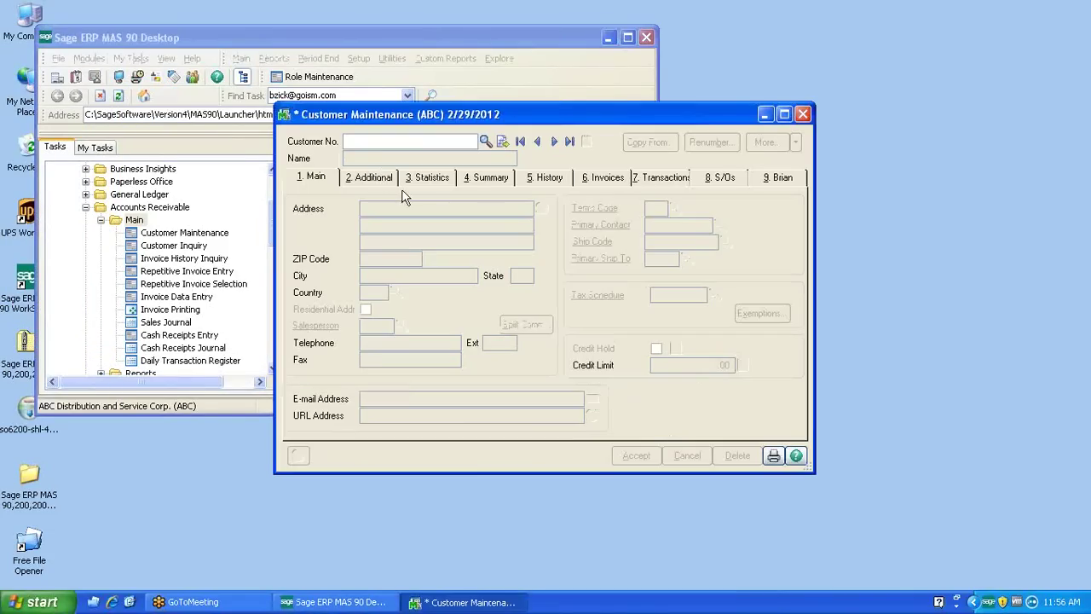
- Load the first customer record, dismiss its memo and show the Additional panel
left_click(555, 142)
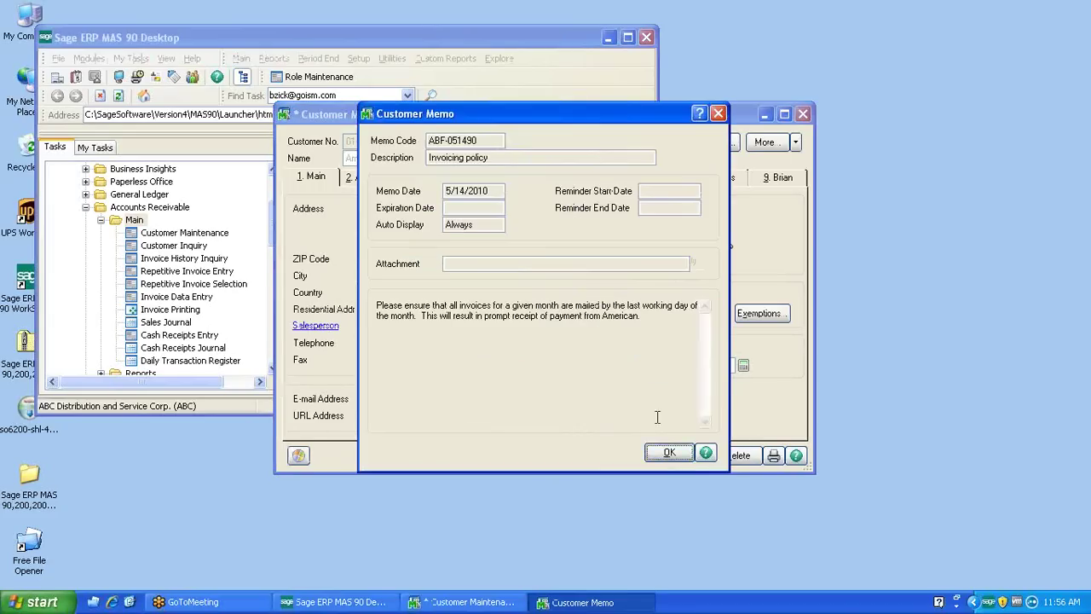
left_click(667, 455)
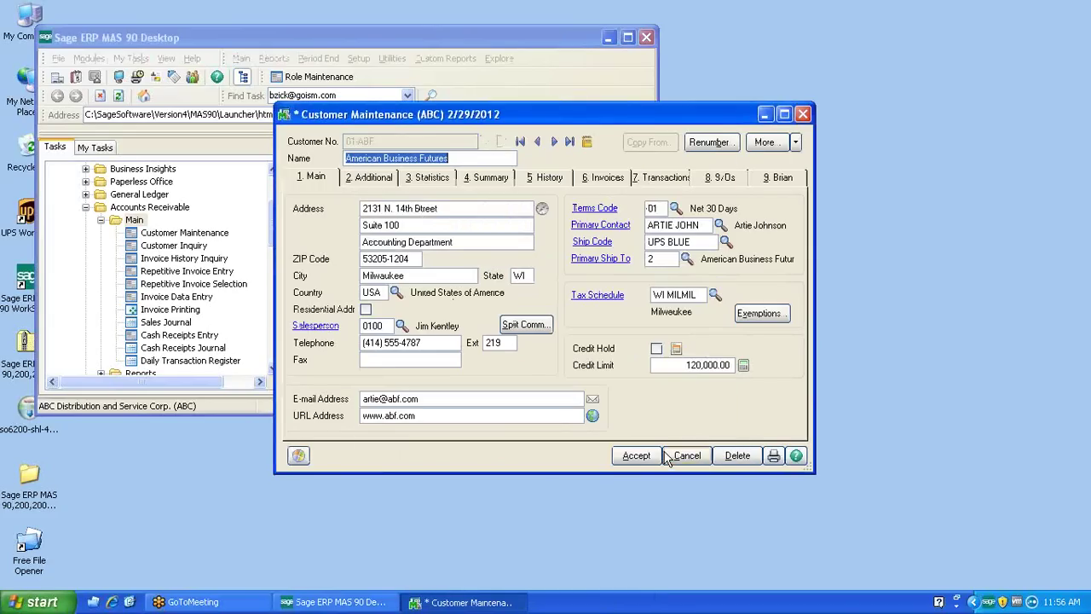
left_click(373, 181)
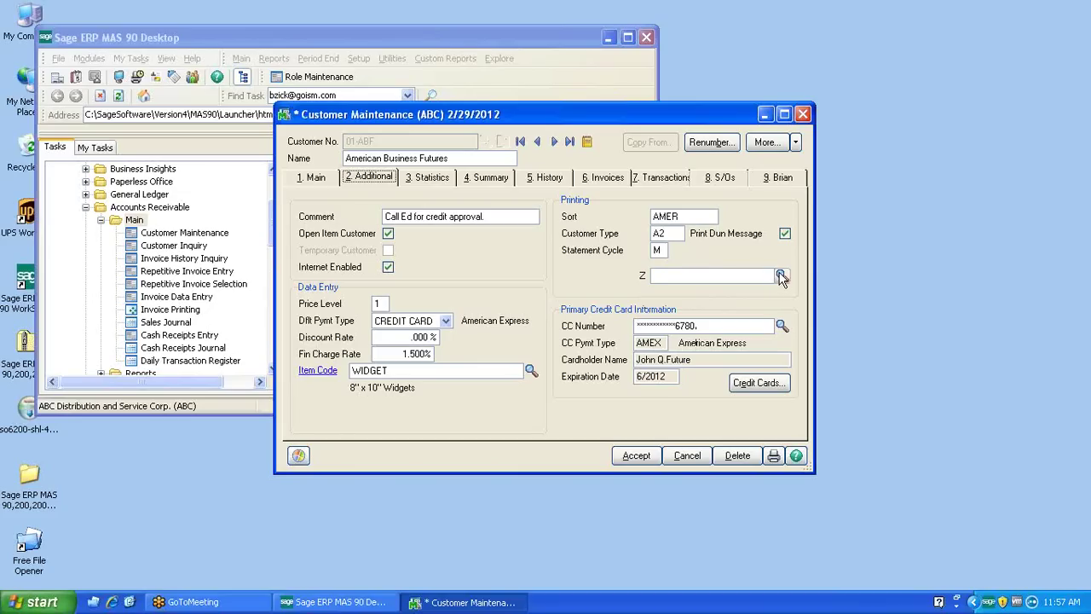
- Check the AR Customer Type lookup of field Z below Statement Cycle, leaving it without selecting a value
left_click(781, 276)
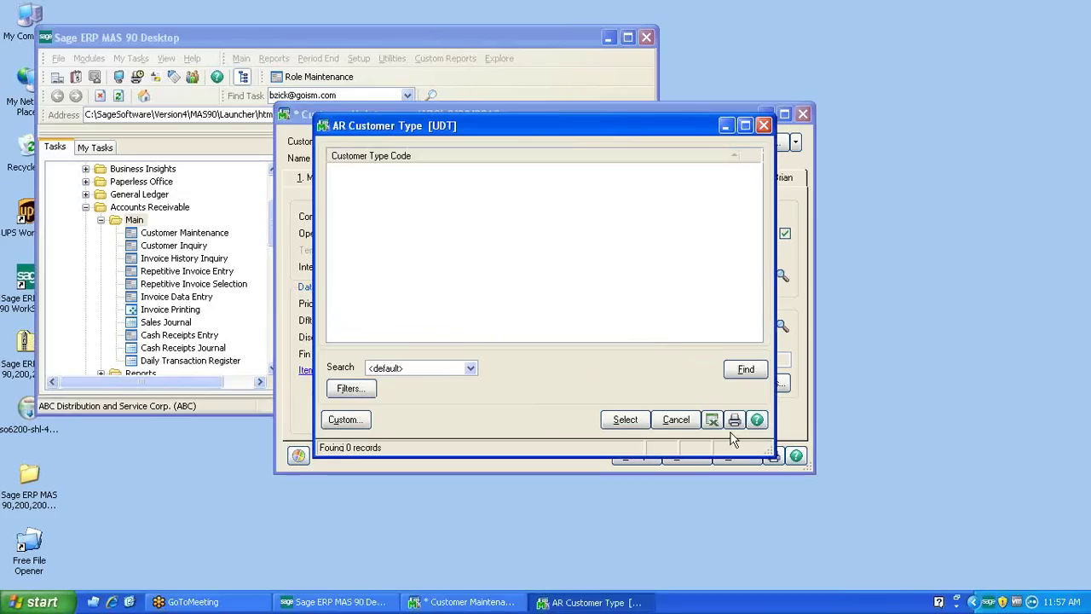
left_click(676, 419)
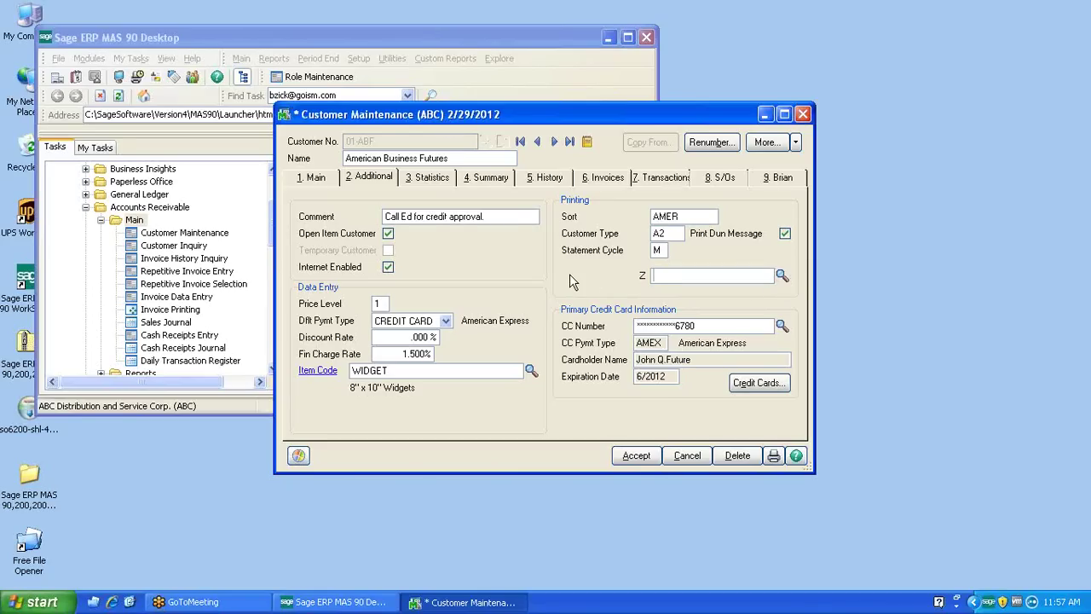
left_click(781, 277)
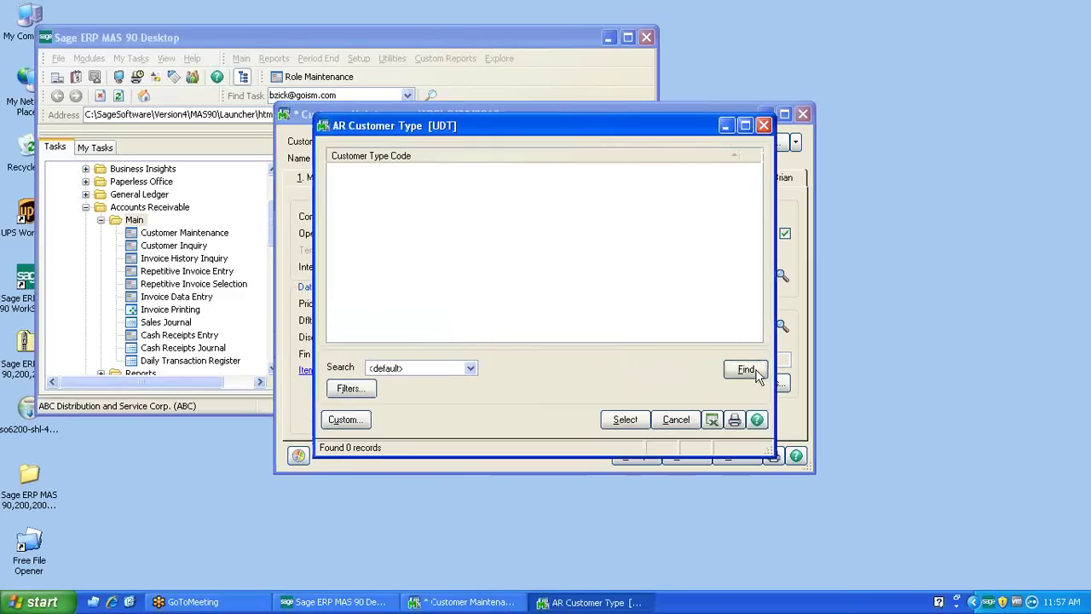
left_click(675, 420)
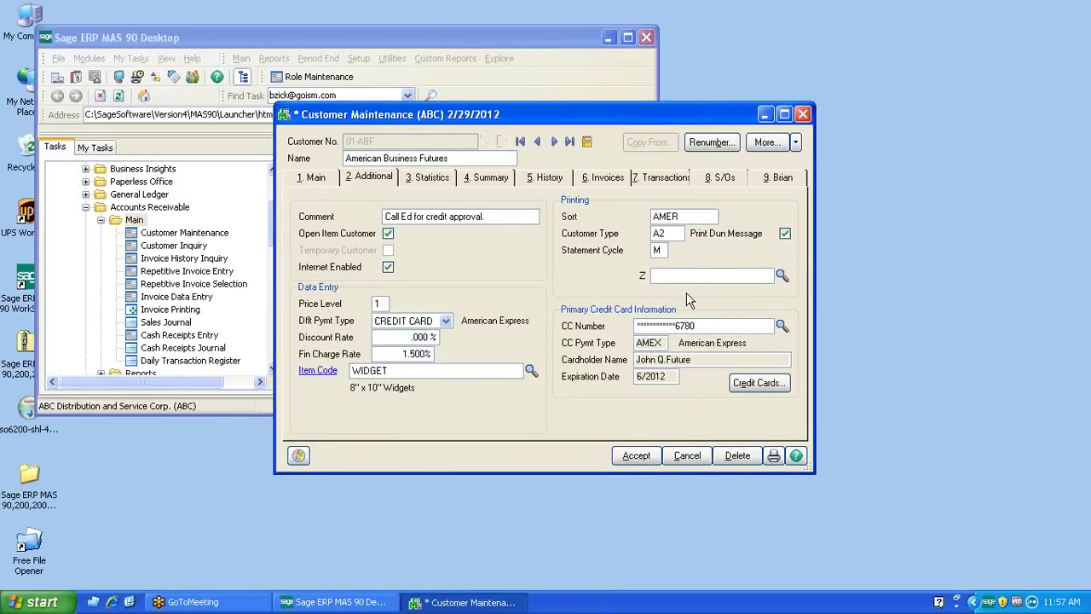
left_click(778, 277)
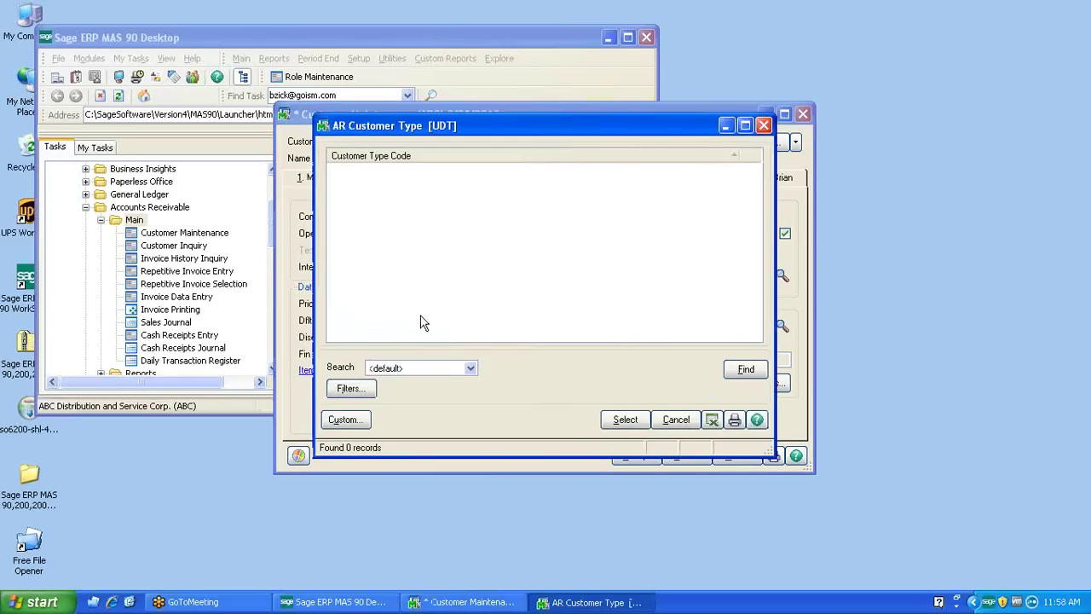
left_click(764, 126)
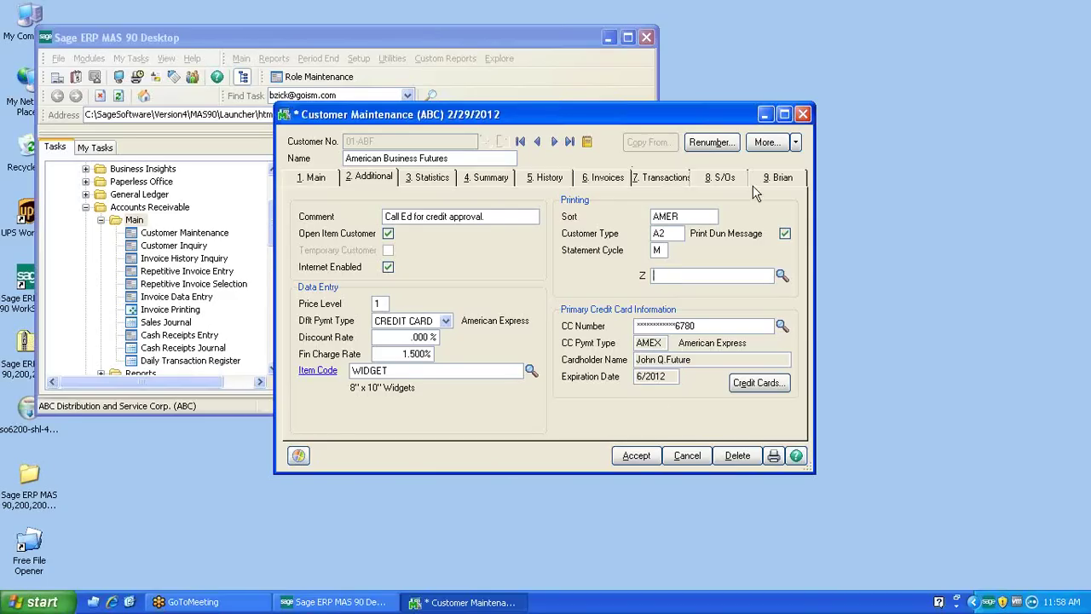
- Check the custom ninth panel, return to the Additional panel and close Customer Maintenance
left_click(781, 180)
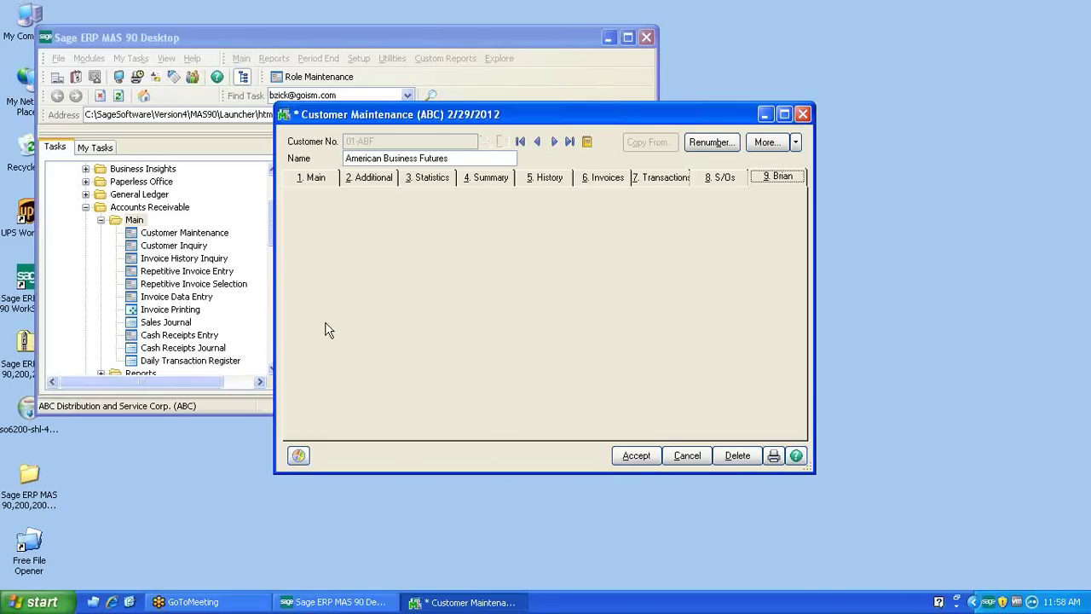
left_click(370, 182)
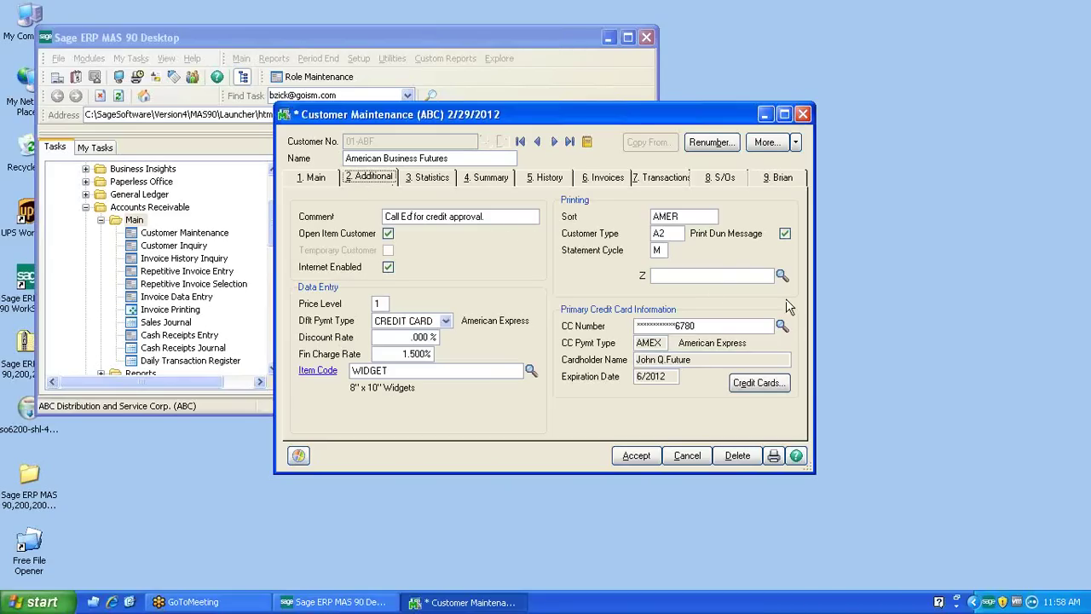
left_click(803, 114)
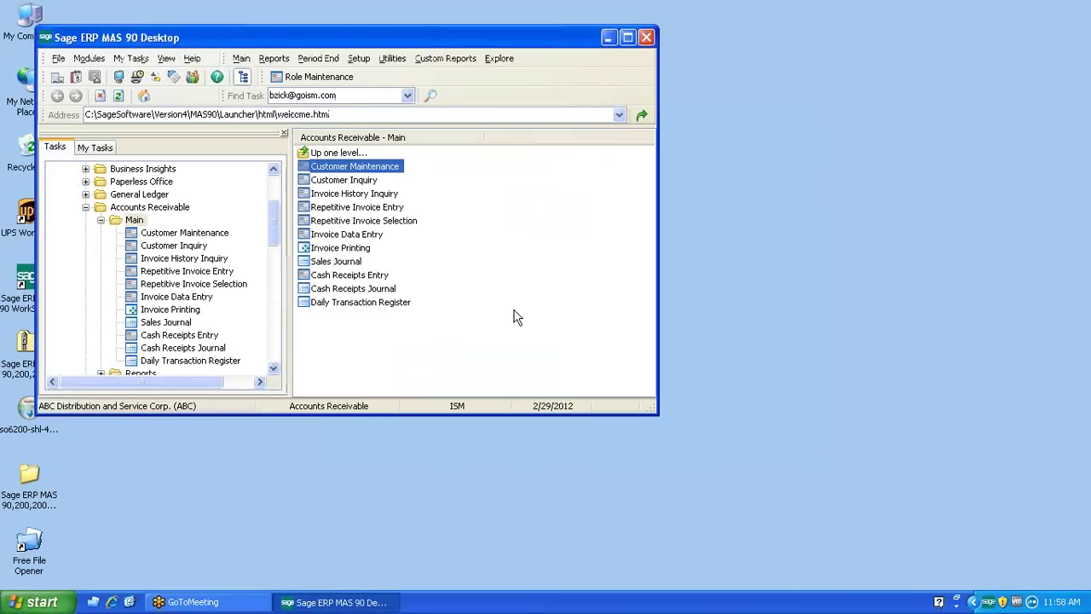
- Open User-Defined Field and Table Maintenance from the Custom Office module
left_click(86, 208)
left_click_drag(273, 213, 274, 340)
left_click(215, 220)
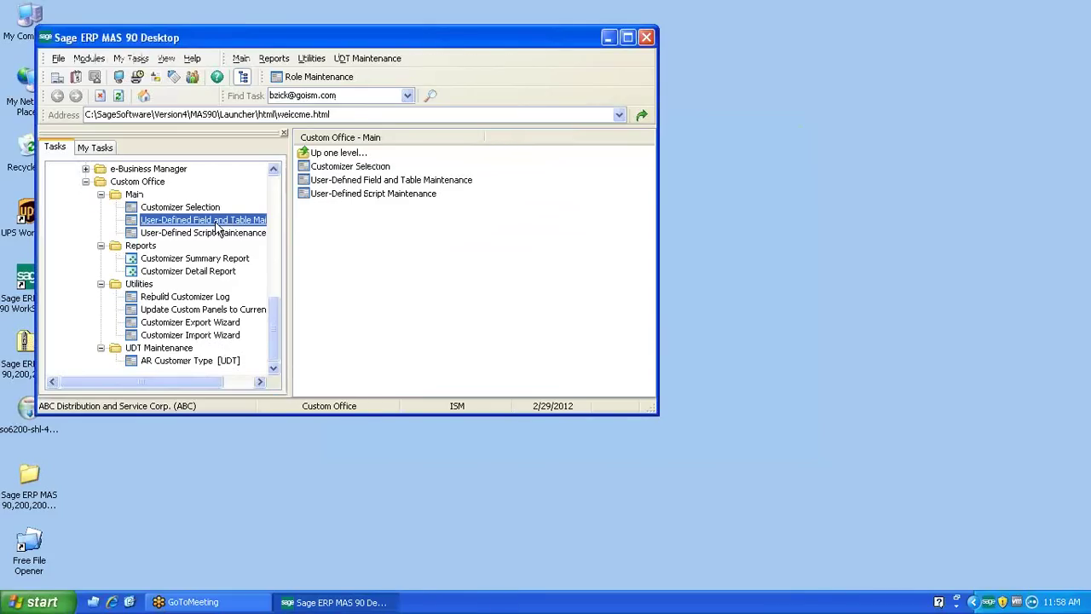
double_click(216, 226)
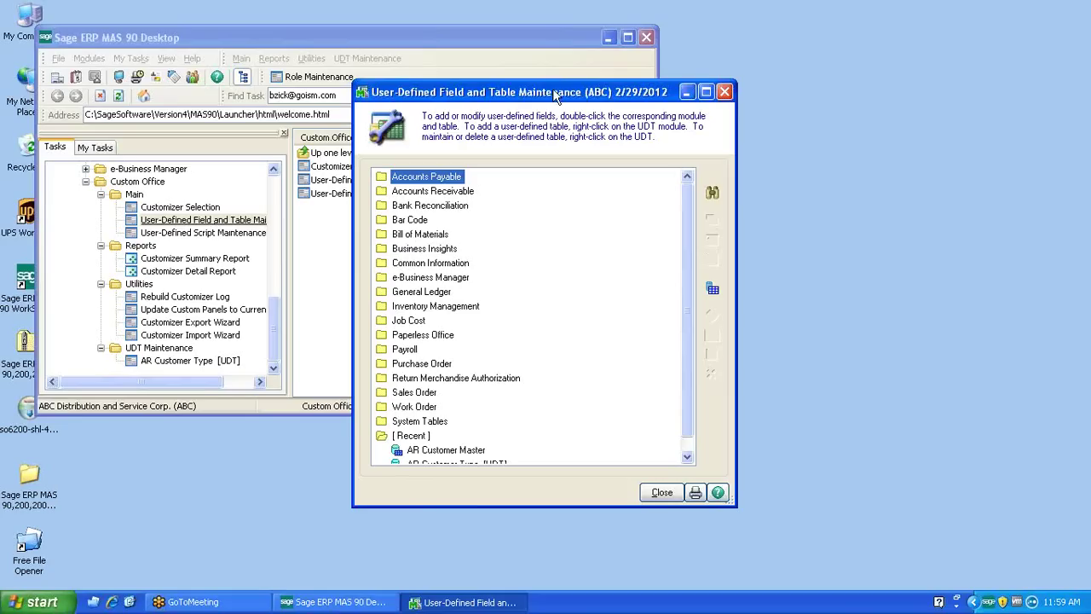
- Open the user-defined fields of the AR Aged Invoice Report Work table in Accounts Receivable
left_click_drag(684, 201, 689, 223)
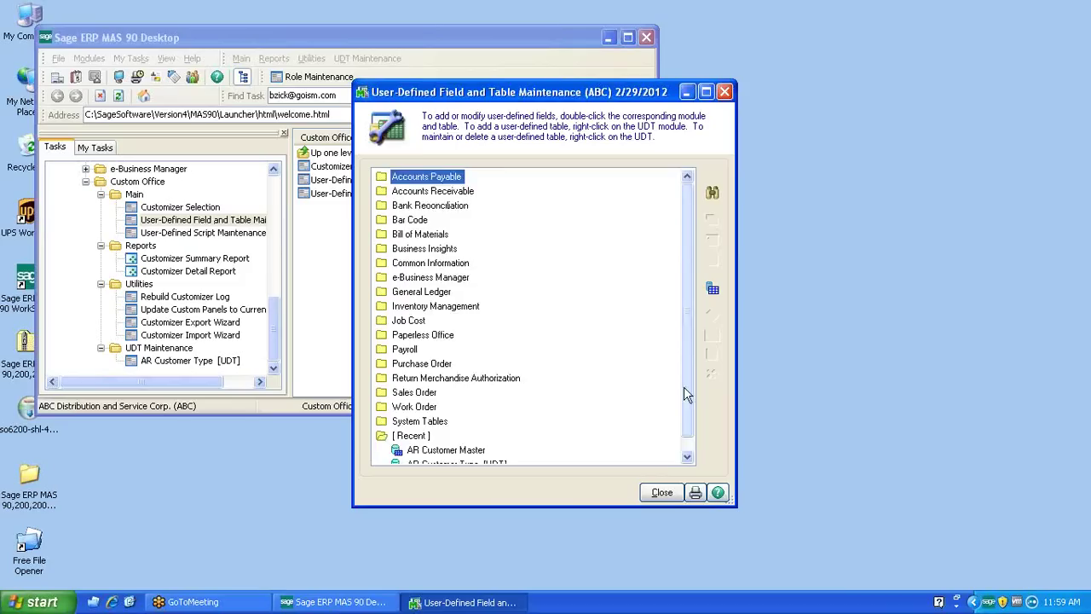
scroll(687, 394, "down", 1)
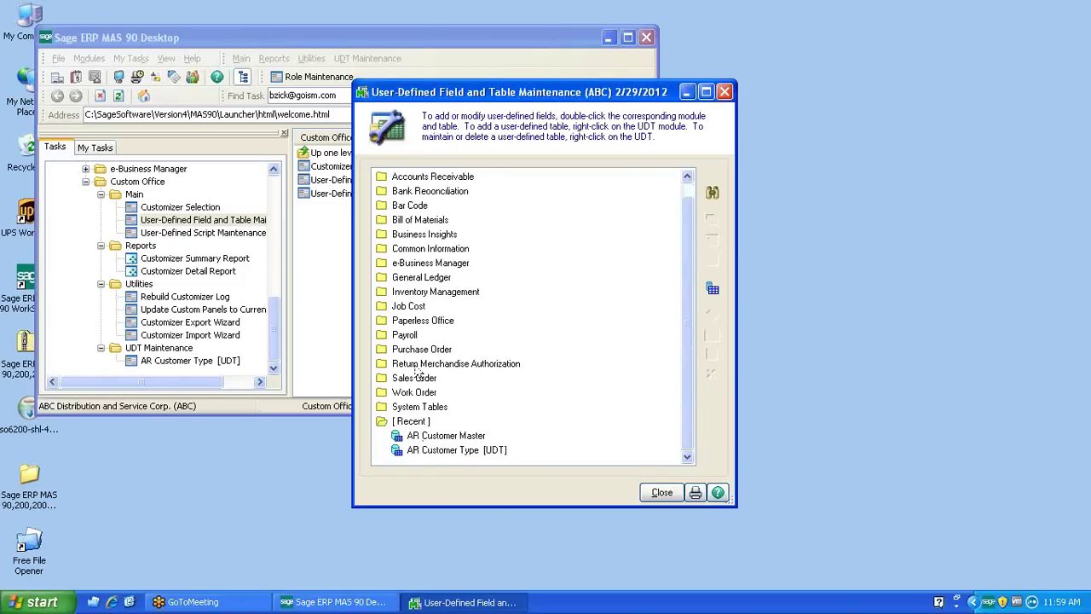
double_click(430, 179)
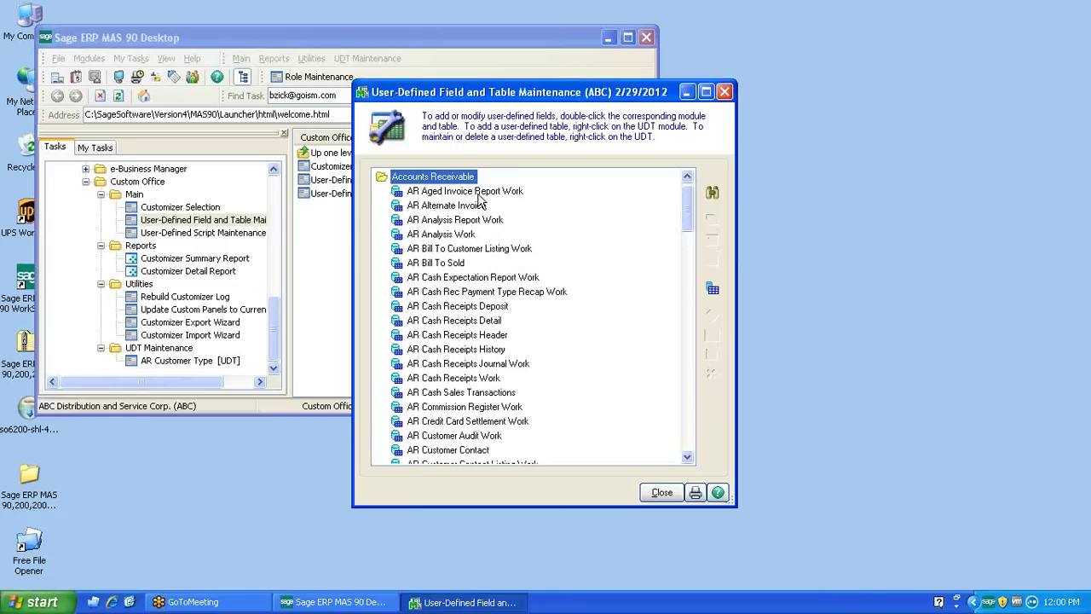
double_click(474, 192)
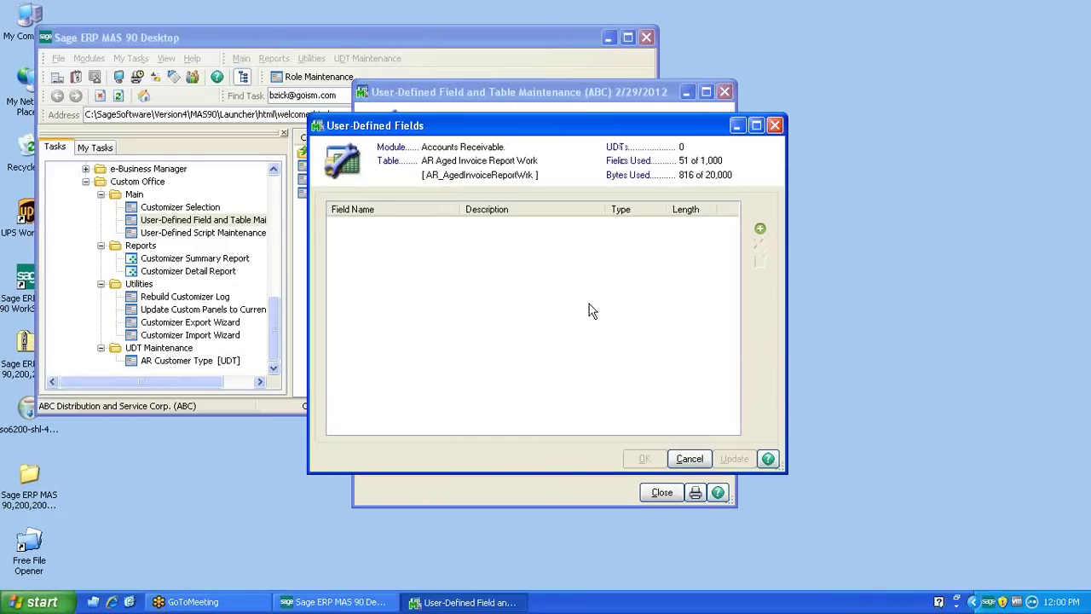
- Define a new field named Z, using business object data source AR_Customer and column UDF_Z
left_click(759, 231)
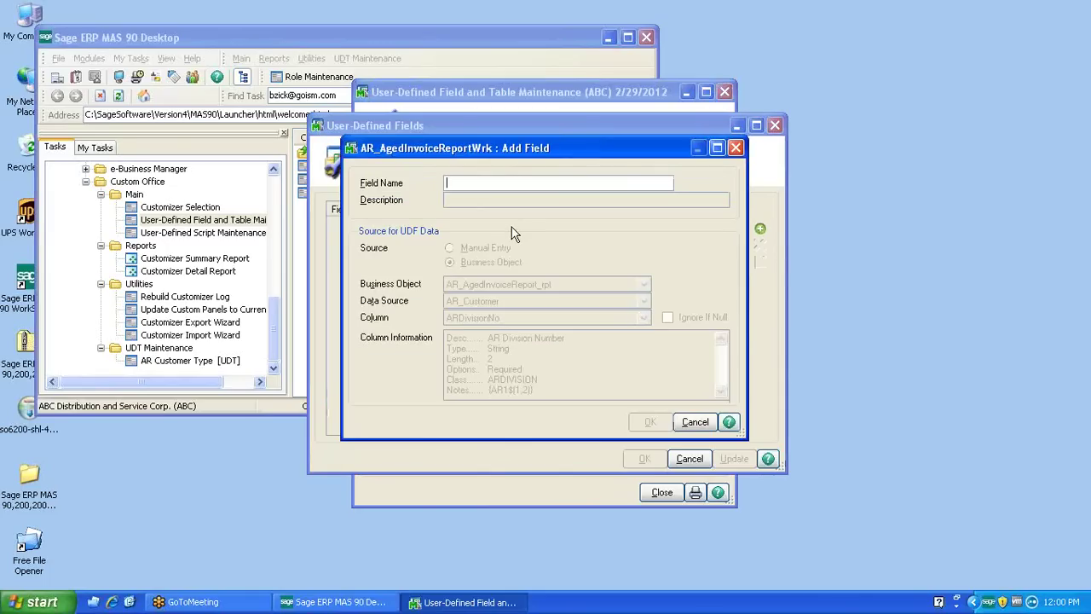
type("Z")
key("Tab")
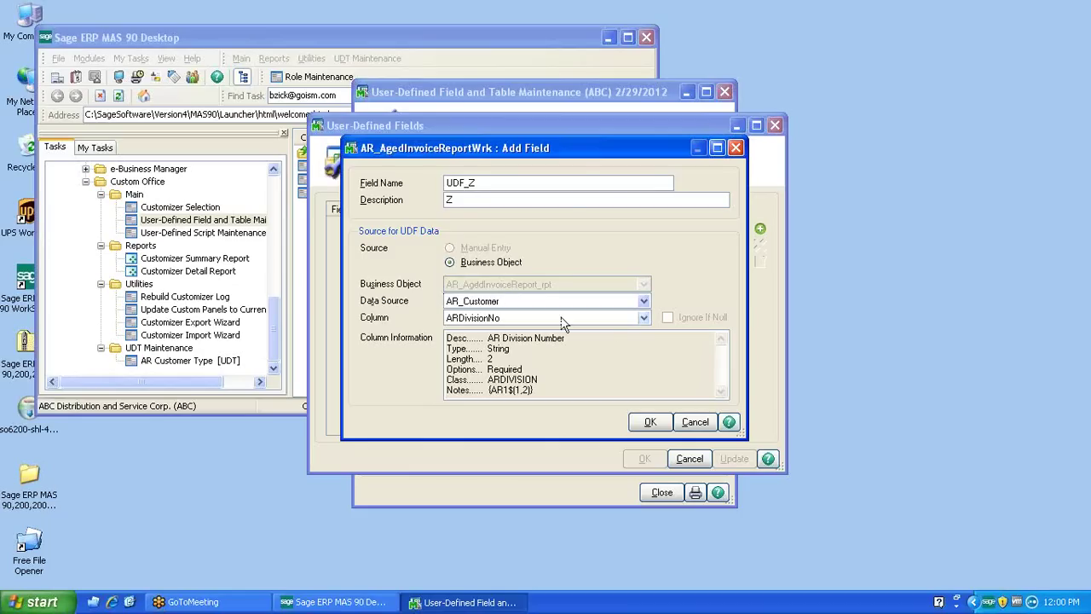
left_click(644, 304)
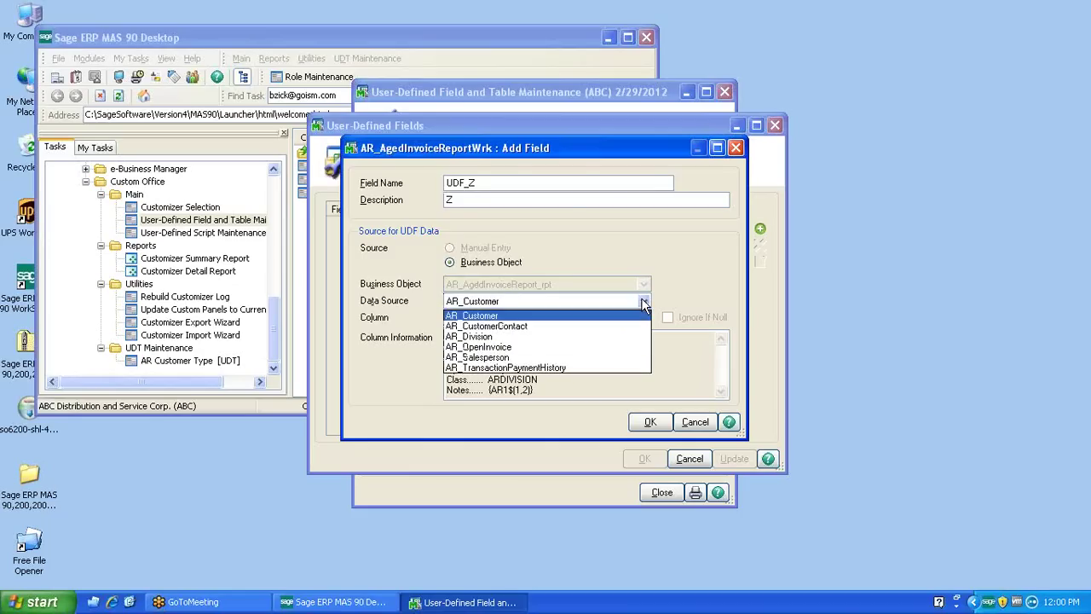
left_click(468, 317)
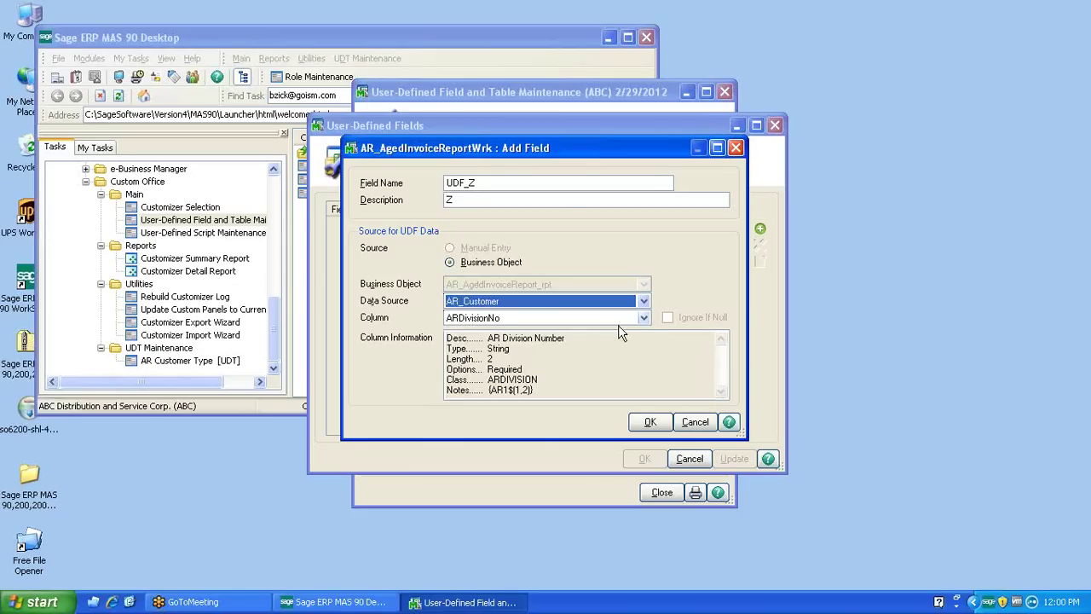
left_click(644, 317)
left_click_drag(648, 368, 646, 489)
left_click(543, 499)
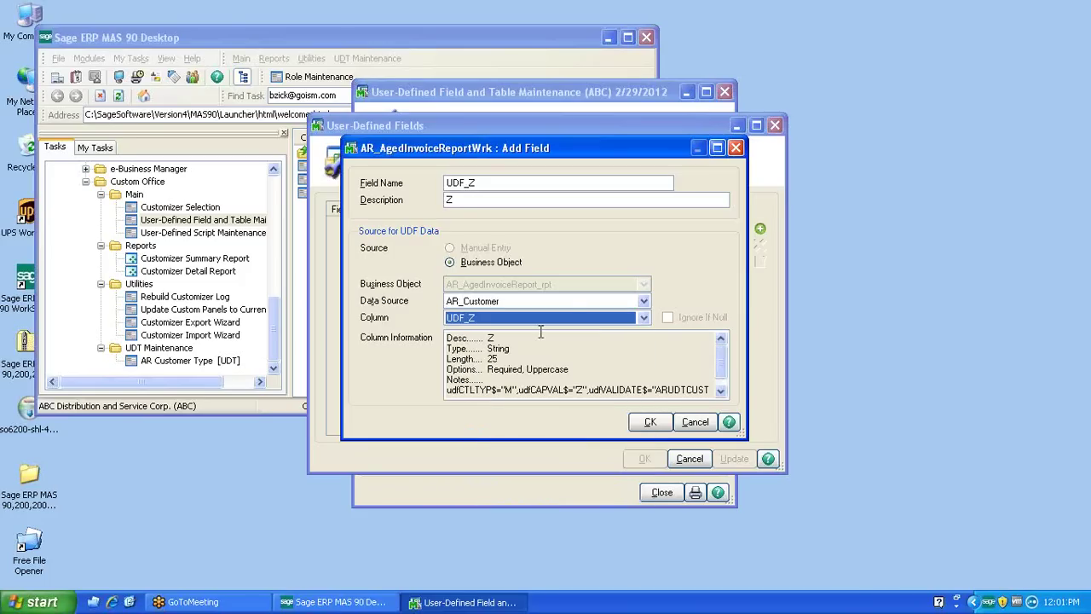
left_click(650, 422)
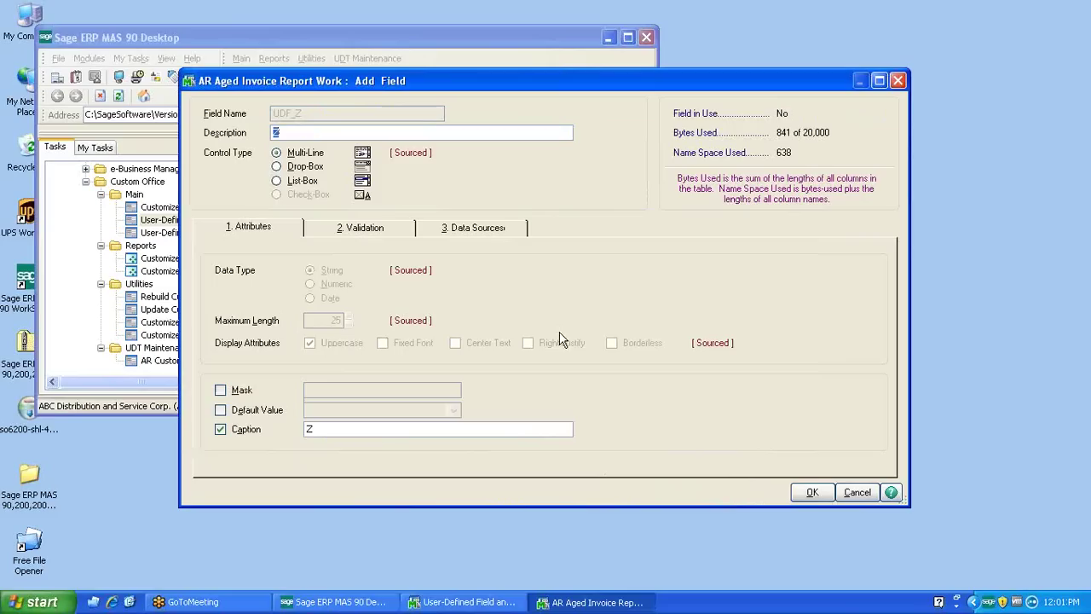
- Review the validation settings and data sources of the new UDF_Z field
left_click(365, 231)
left_click(365, 231)
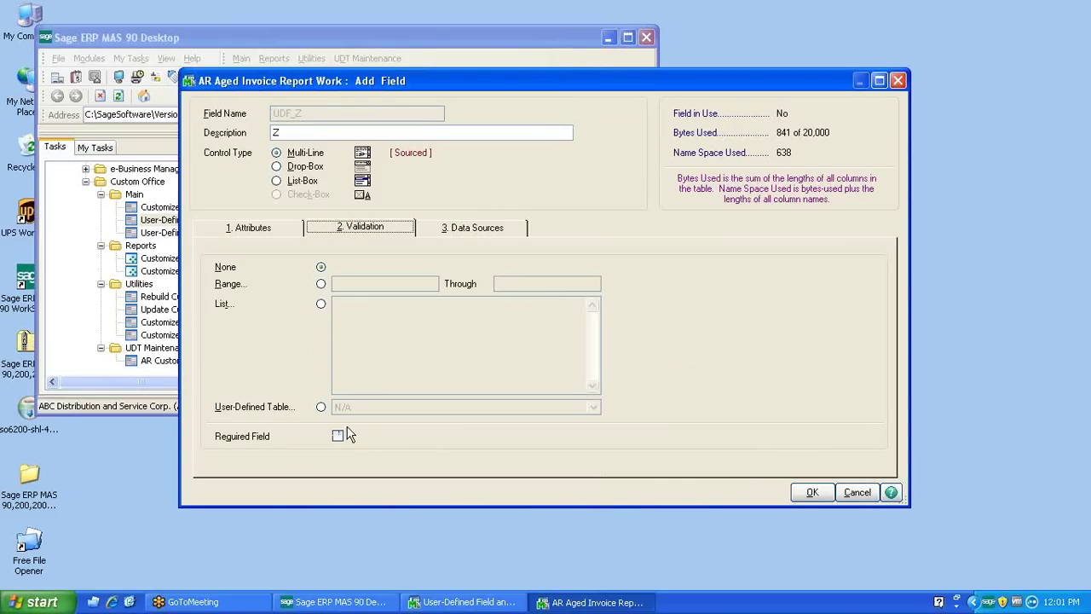
left_click(483, 235)
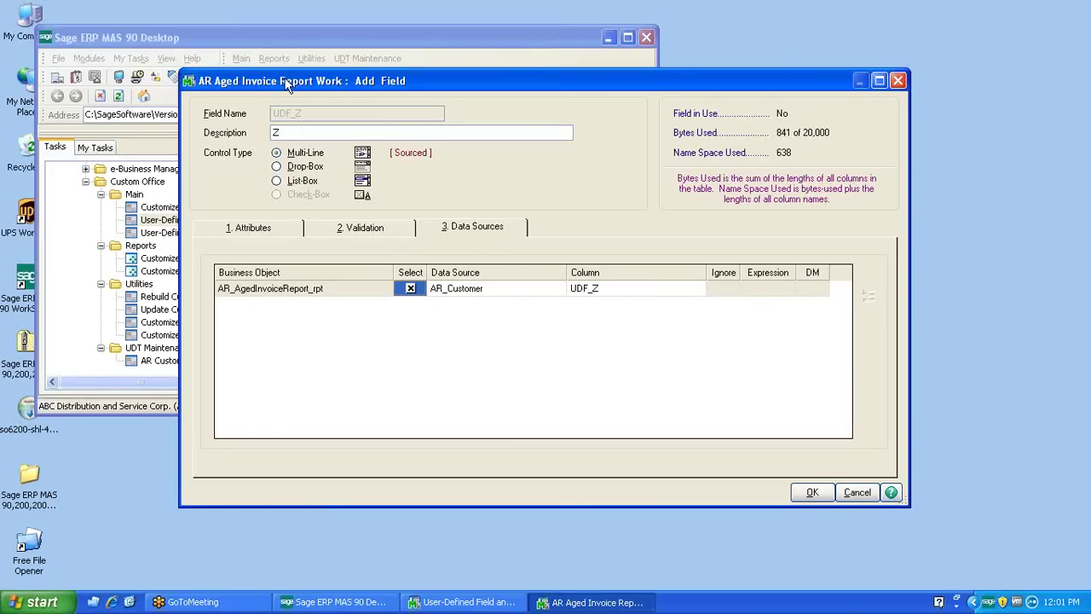
left_click_drag(287, 83, 211, 83)
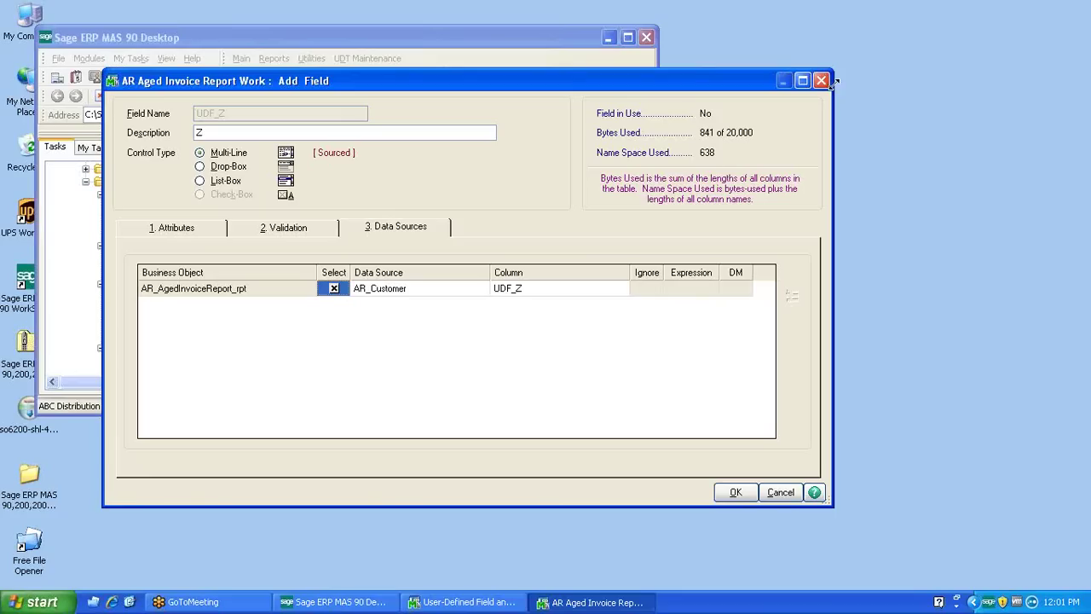
- Browse all AR_Customer columns available as the field's source, and discard the new field and leave the table
left_click(623, 294)
left_click(622, 292)
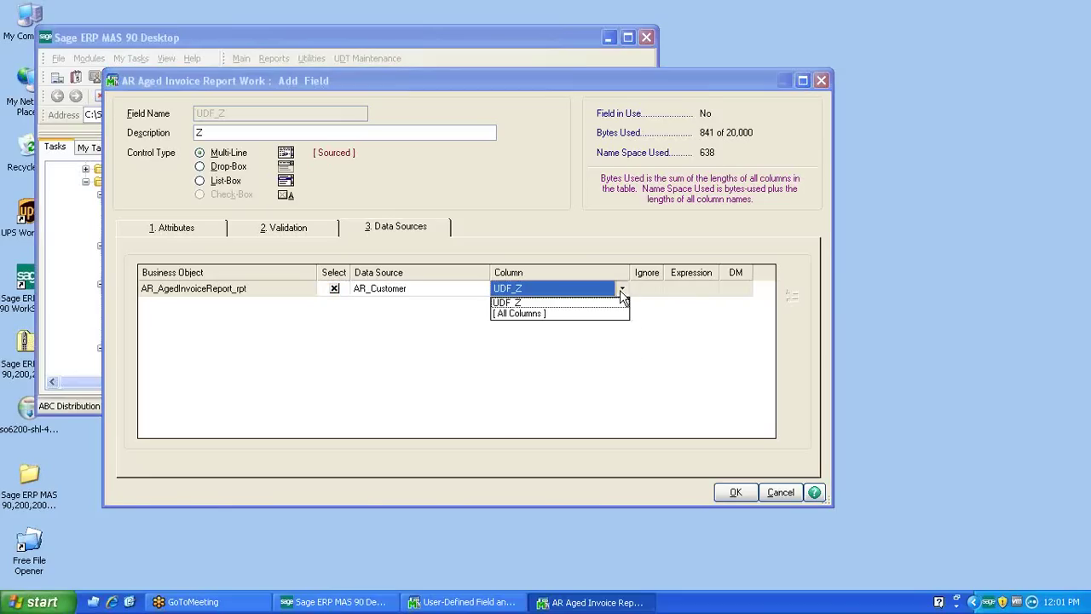
left_click(529, 314)
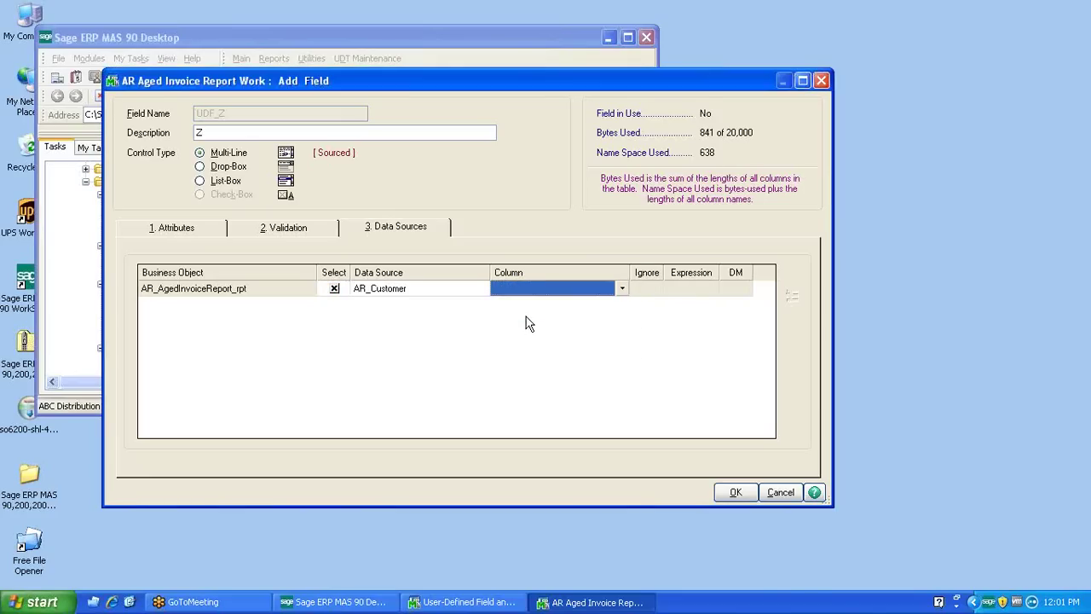
left_click(622, 290)
left_click_drag(623, 331, 554, 415)
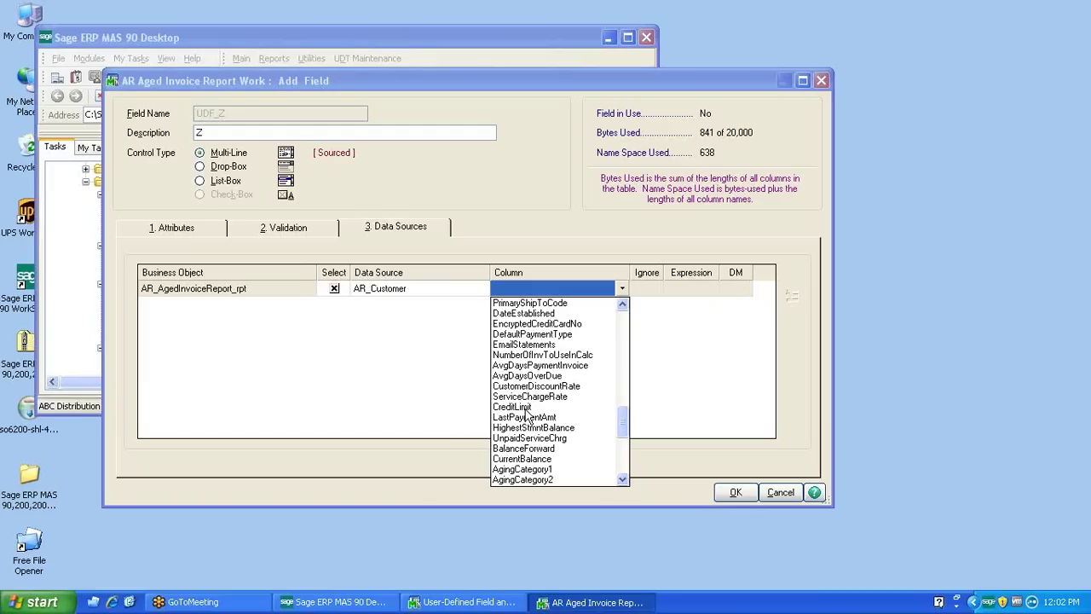
left_click(804, 393)
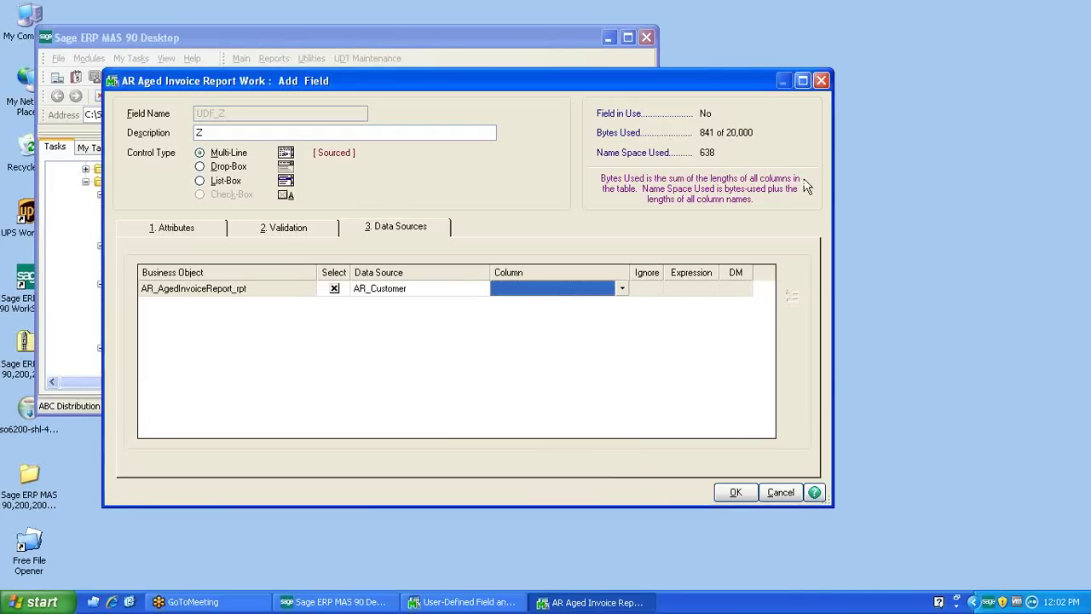
left_click(822, 81)
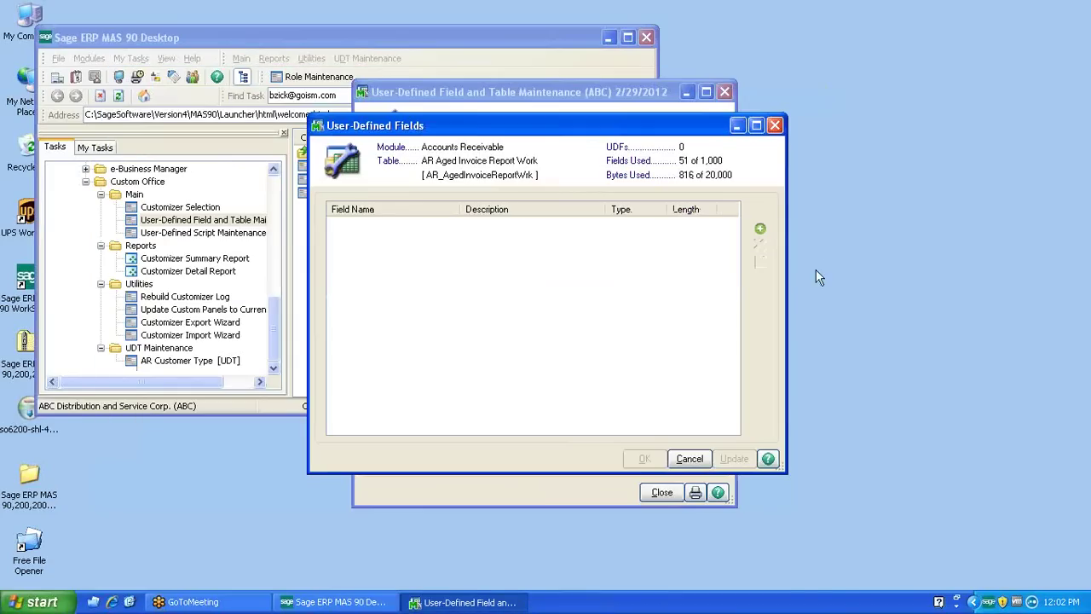
left_click(690, 459)
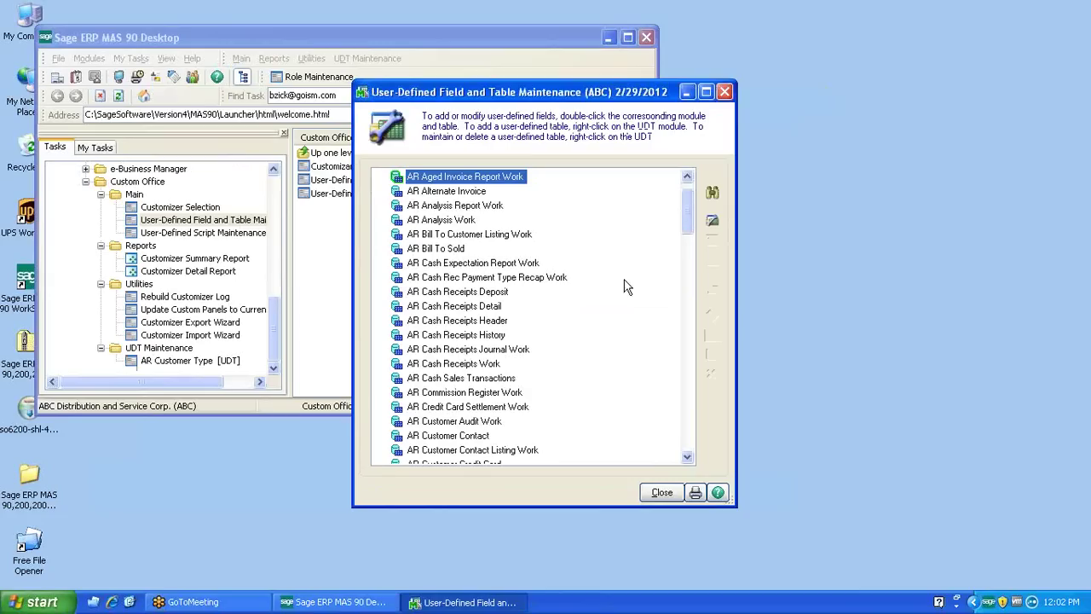
- Open the user-defined fields of the AR Customer Master table for editing
left_click_drag(689, 215, 692, 455)
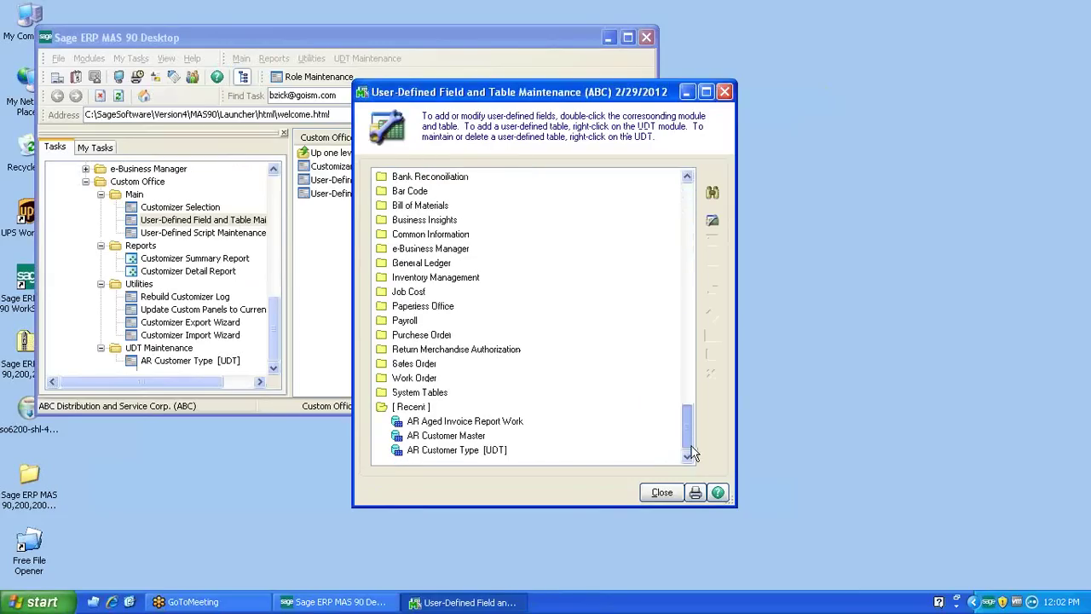
right_click(461, 437)
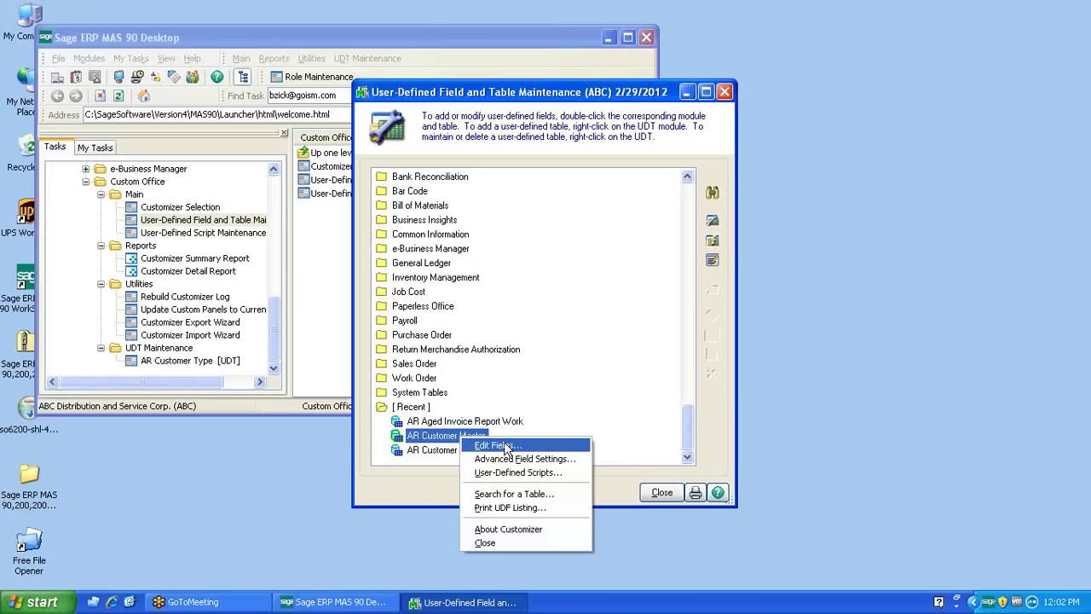
left_click(503, 445)
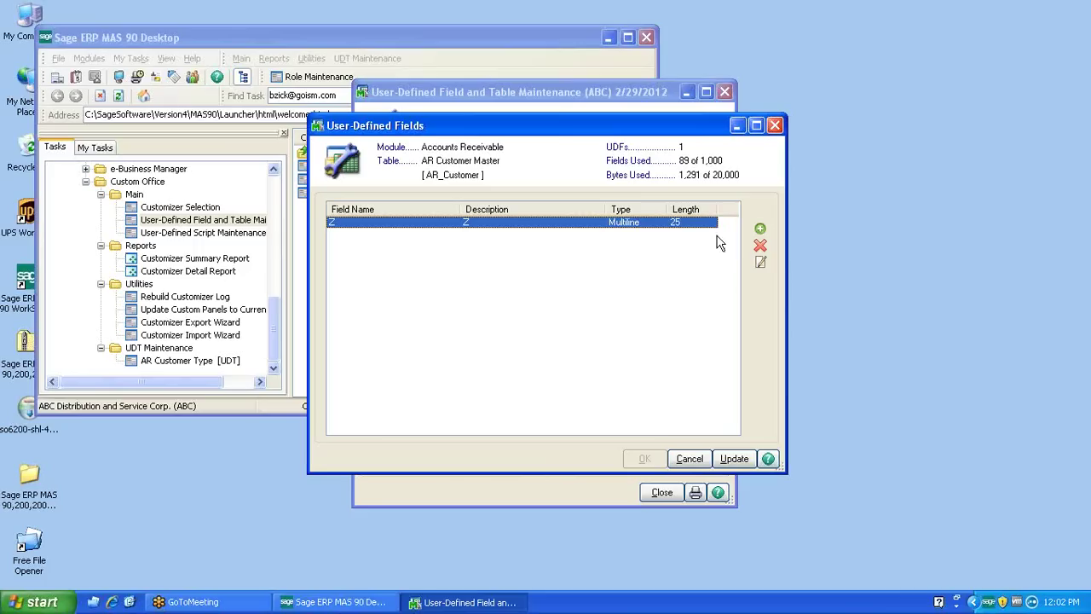
- Review the attributes, validation and data sources of the existing Z field, and leave it without saving
double_click(628, 224)
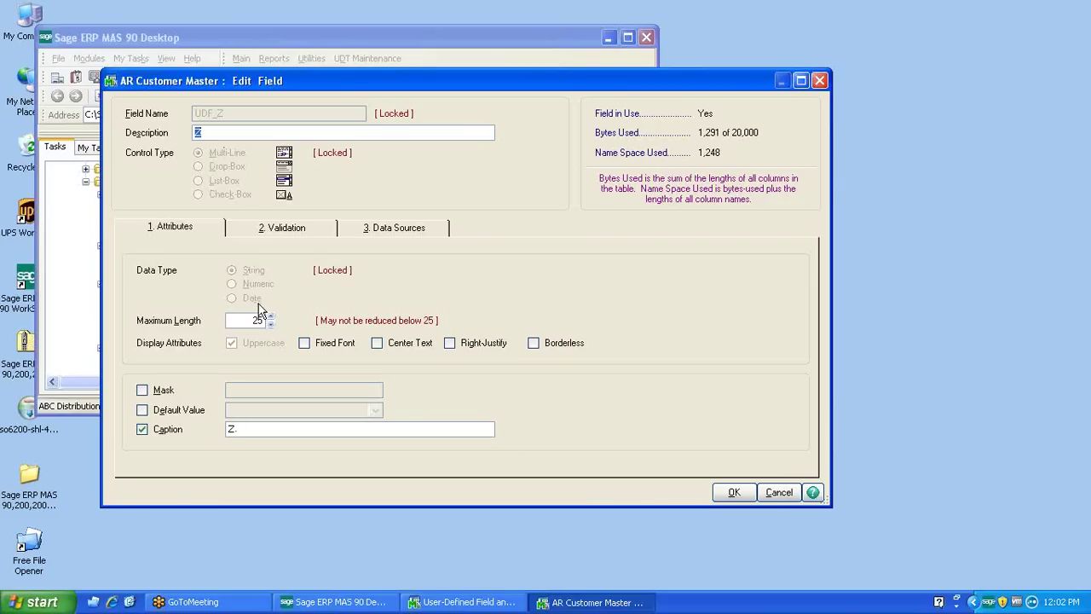
left_click(264, 230)
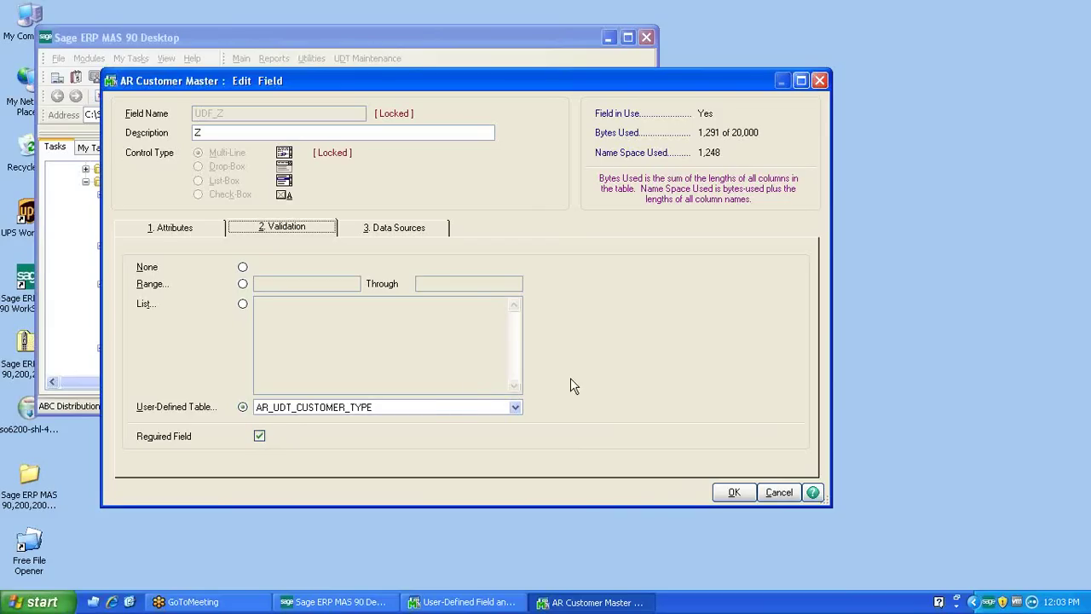
left_click(418, 230)
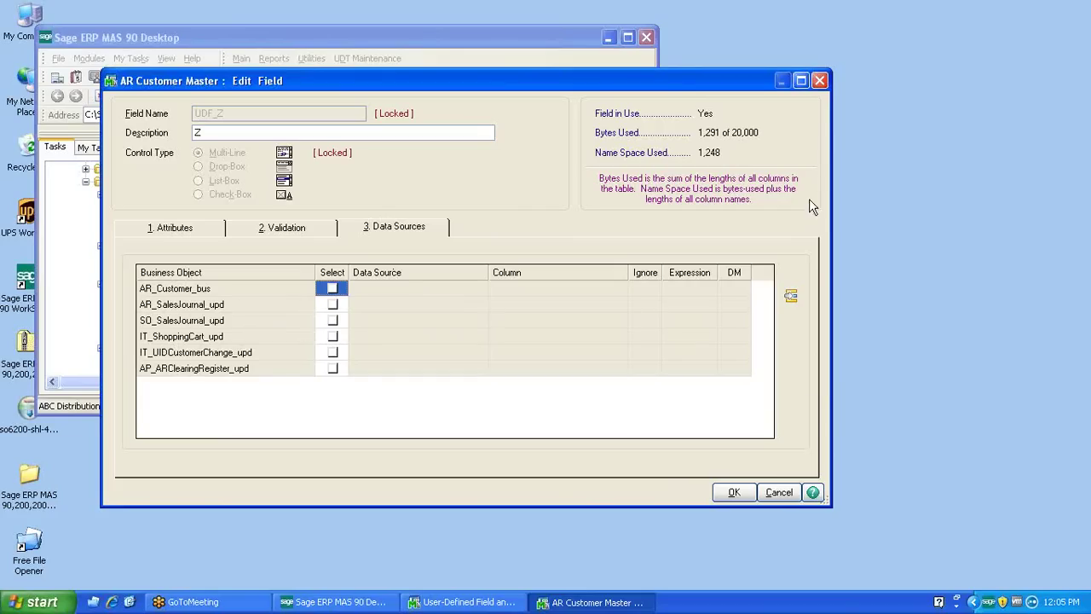
left_click(820, 81)
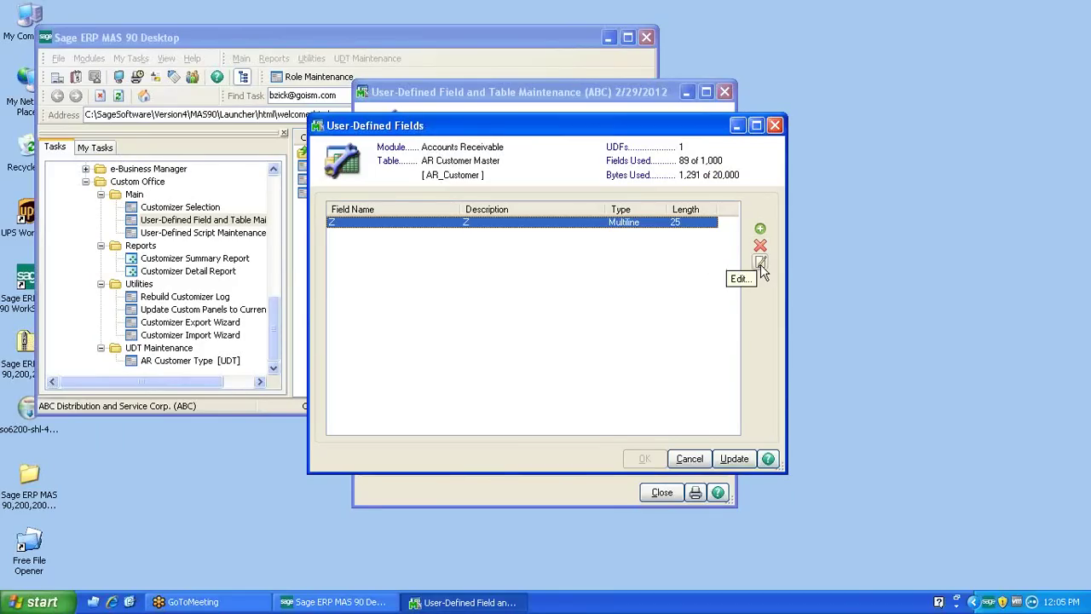
- Start a new user-defined field named Y in the AR Customer Master table
left_click(759, 230)
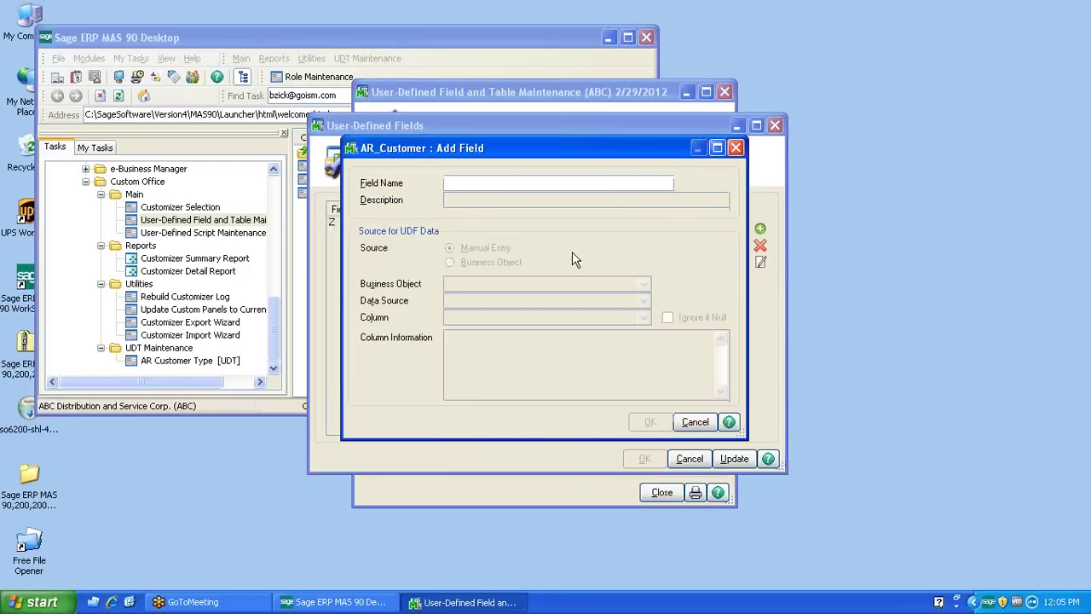
type("Y")
key("Tab")
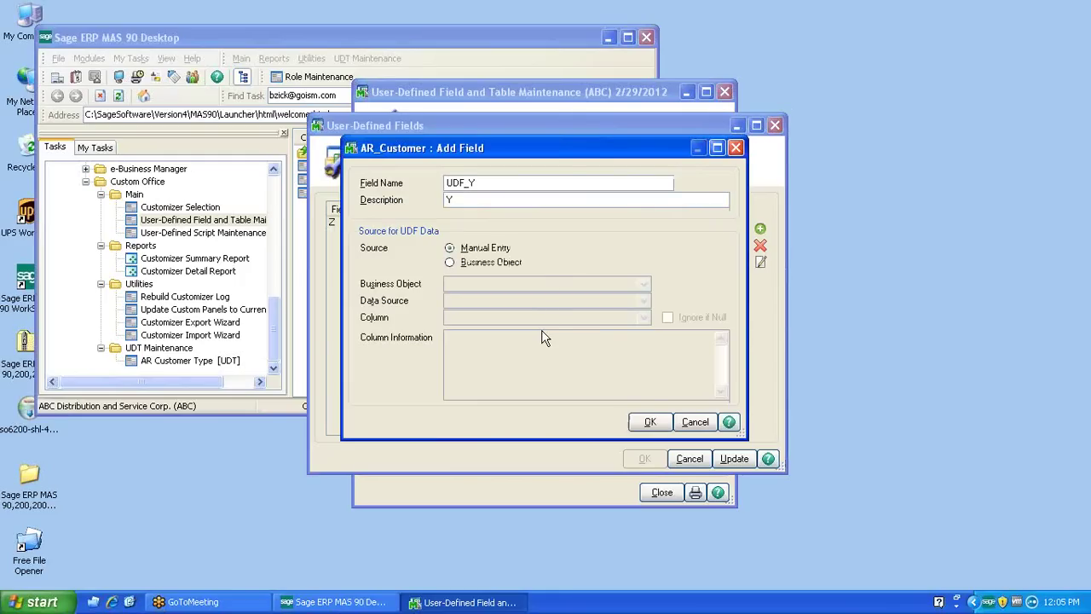
- Try a business object as the Y field's source, browse its data sources, and return to manual entry
left_click(450, 263)
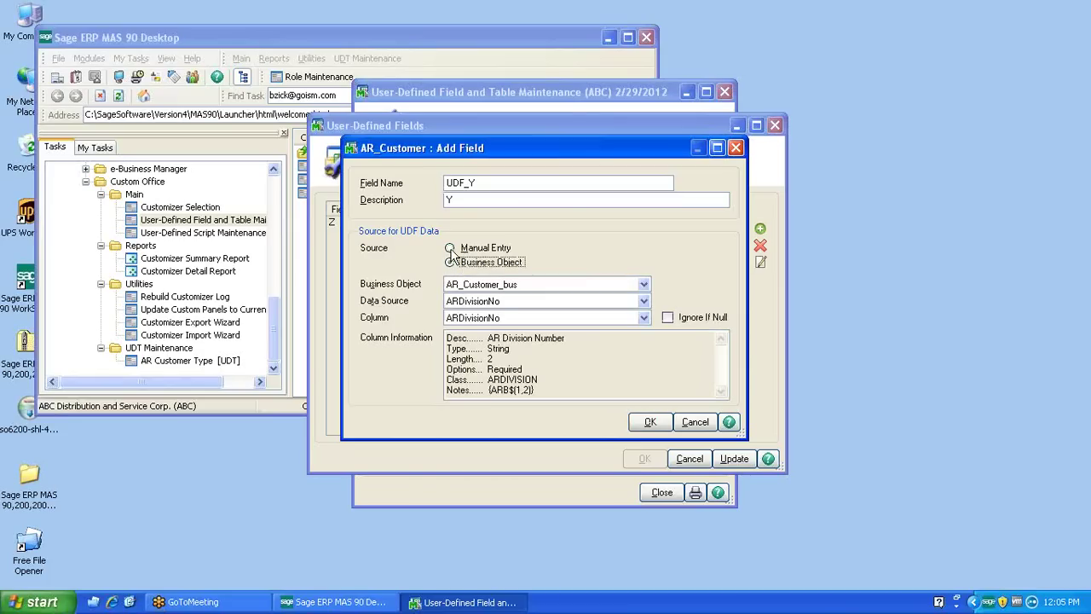
left_click(645, 302)
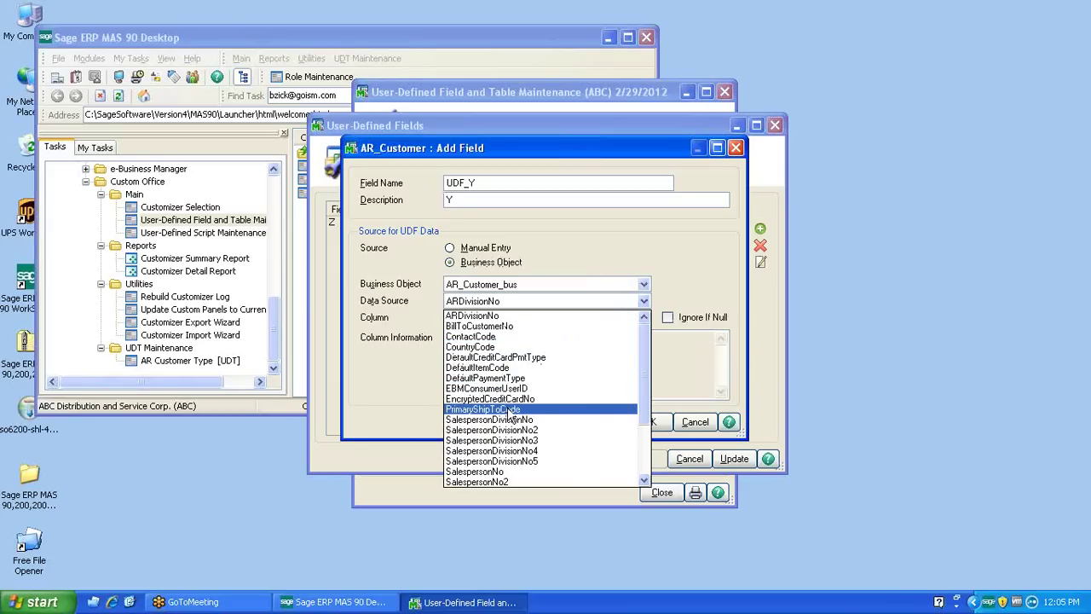
left_click(563, 248)
left_click(449, 248)
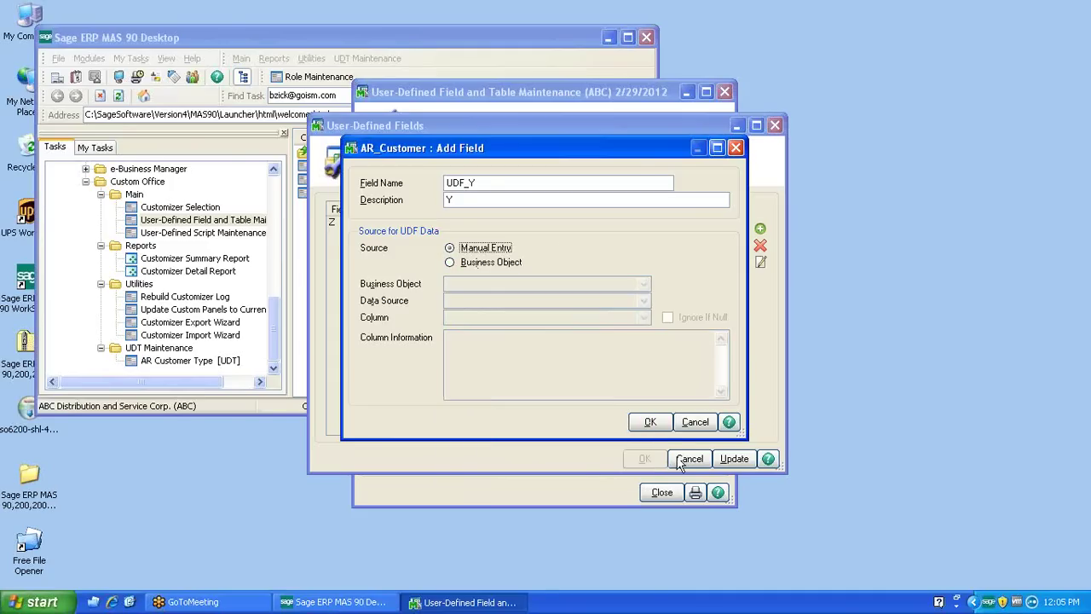
- Accept manual entry for the Y field, turn on the Uppercase attribute, and review its validation and data sources
left_click(657, 424)
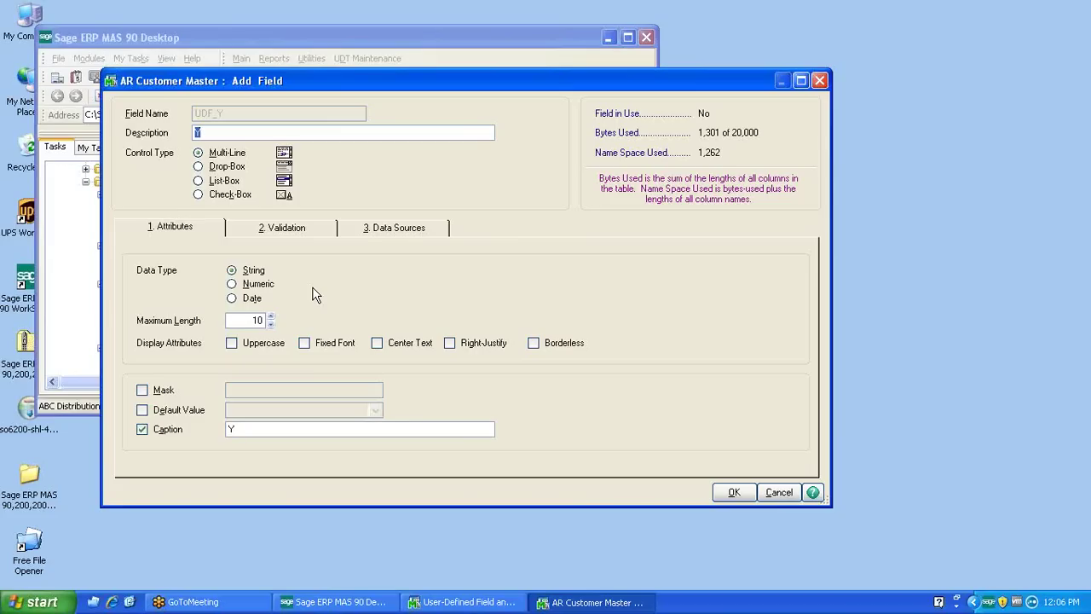
left_click(232, 344)
left_click(295, 233)
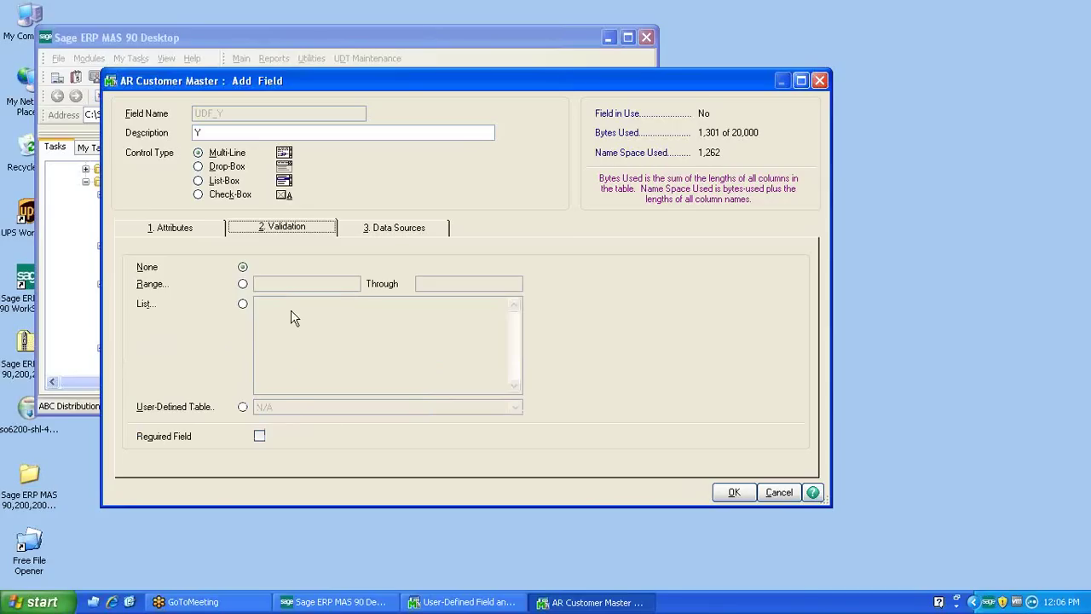
left_click(380, 235)
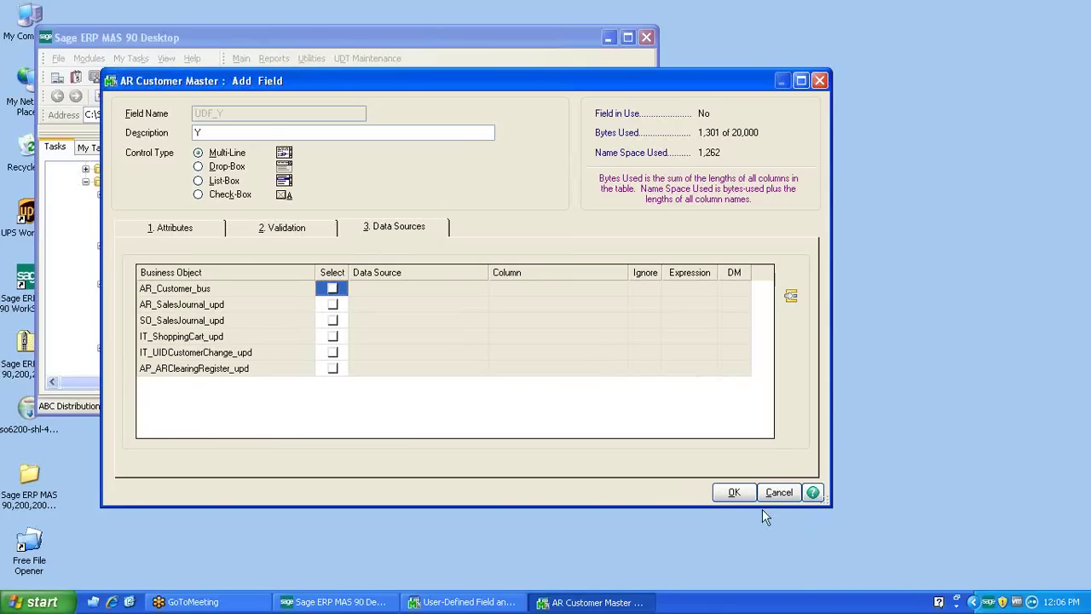
- Save the Y field and run the update of the AR Customer Master data dictionary and UDF data files
left_click(734, 493)
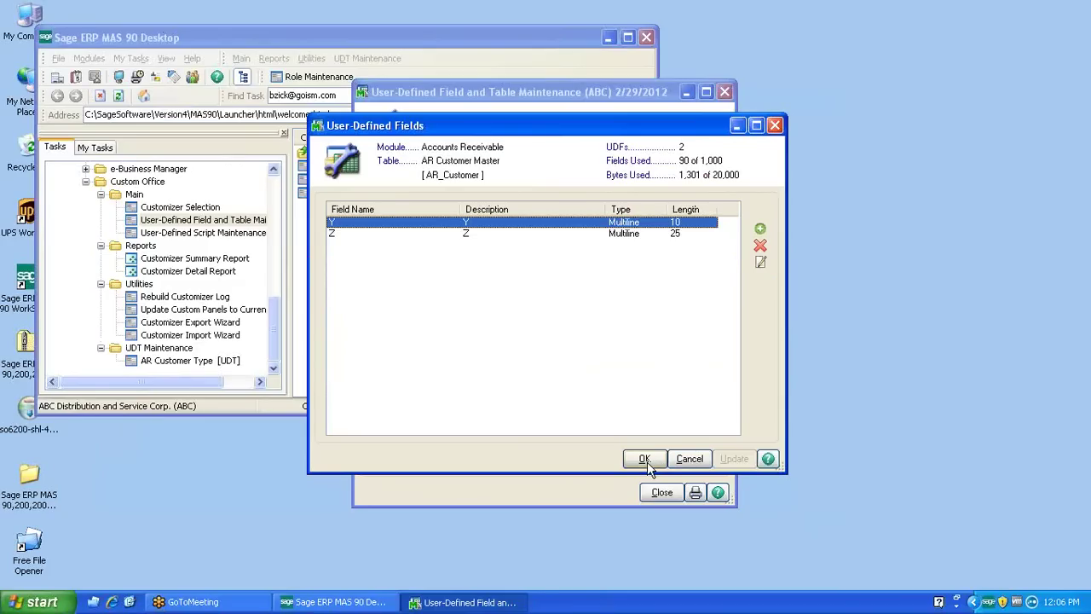
left_click(644, 460)
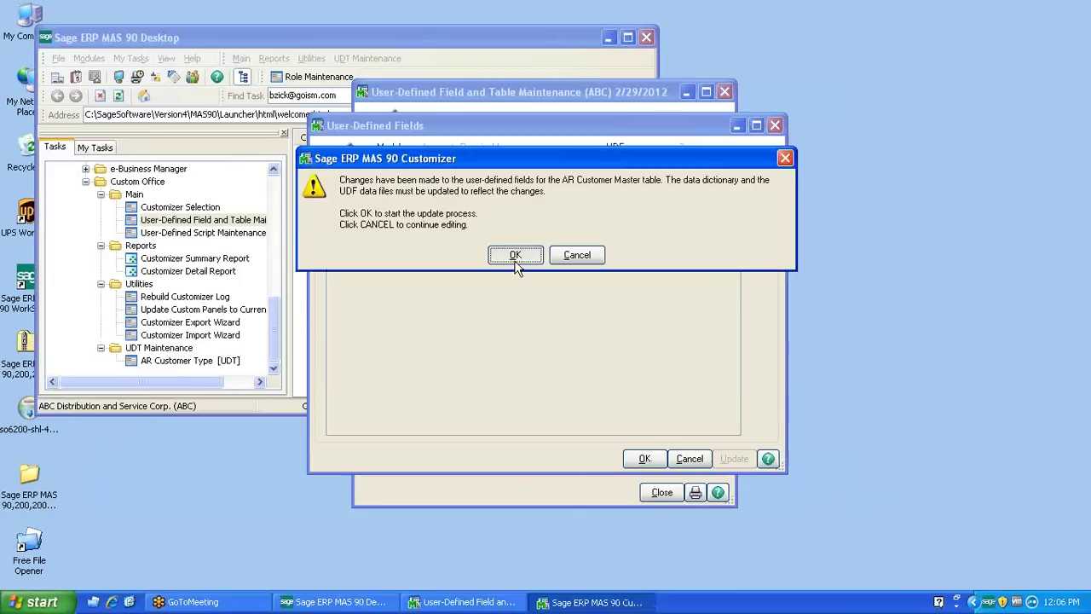
left_click(515, 257)
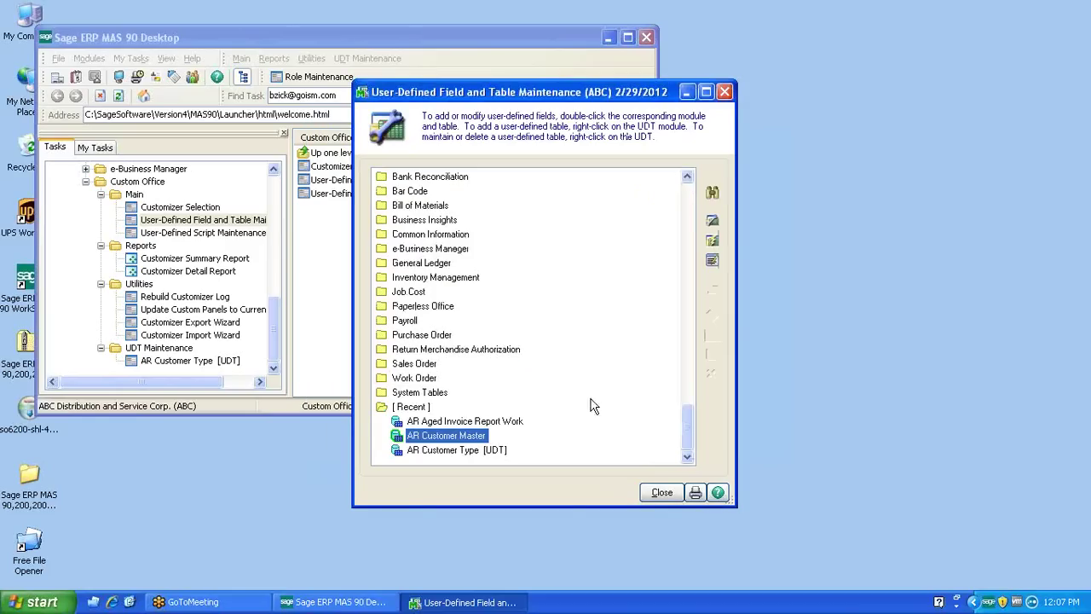
- View the user-defined scripts of the AR Customer Master table, and close the field and table maintenance
left_click(712, 261)
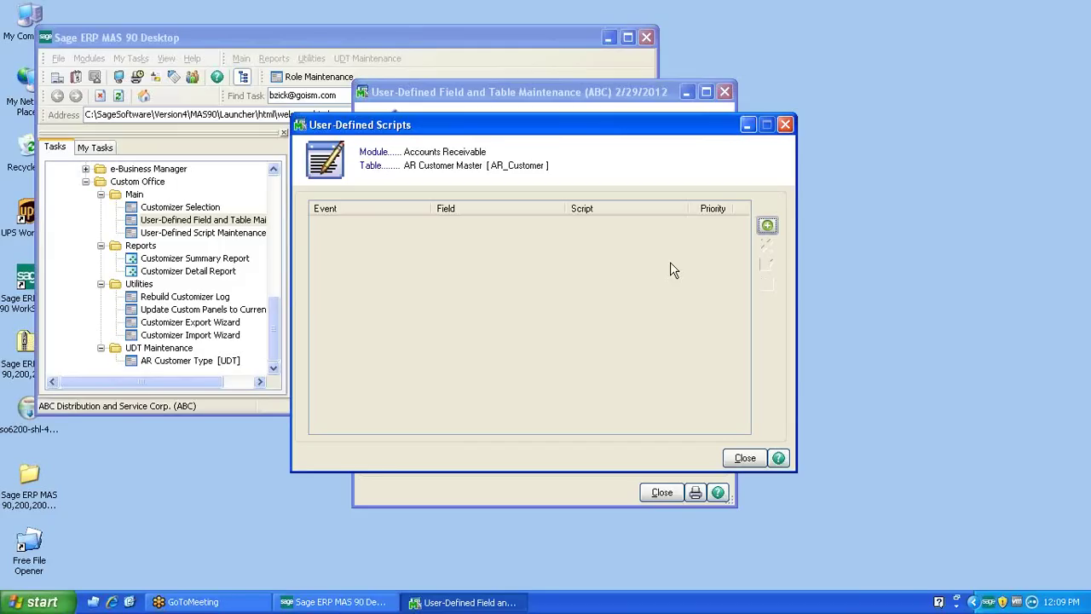
left_click(785, 125)
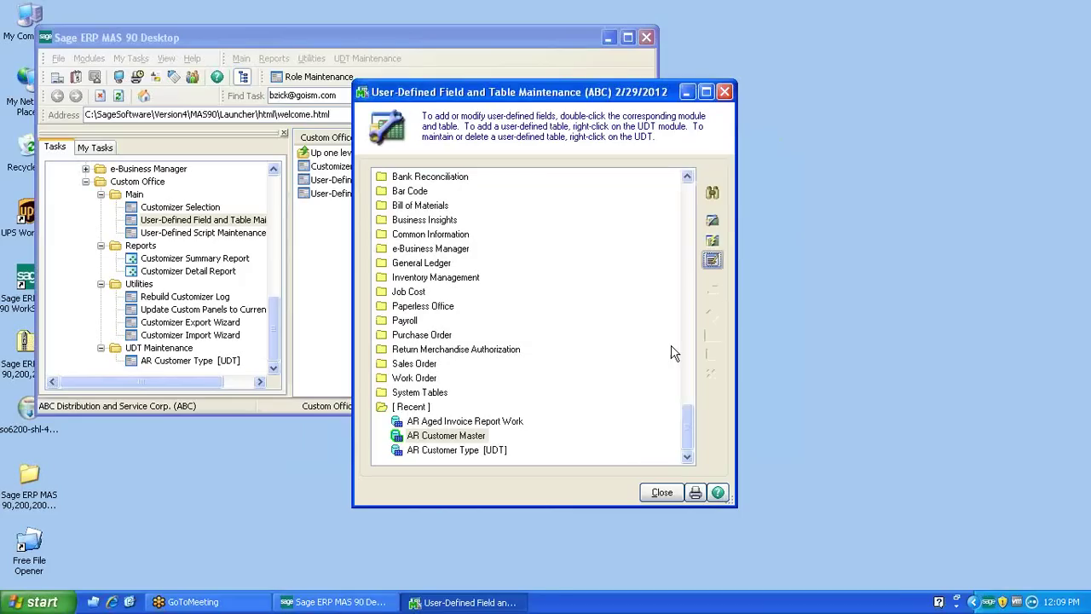
left_click(725, 92)
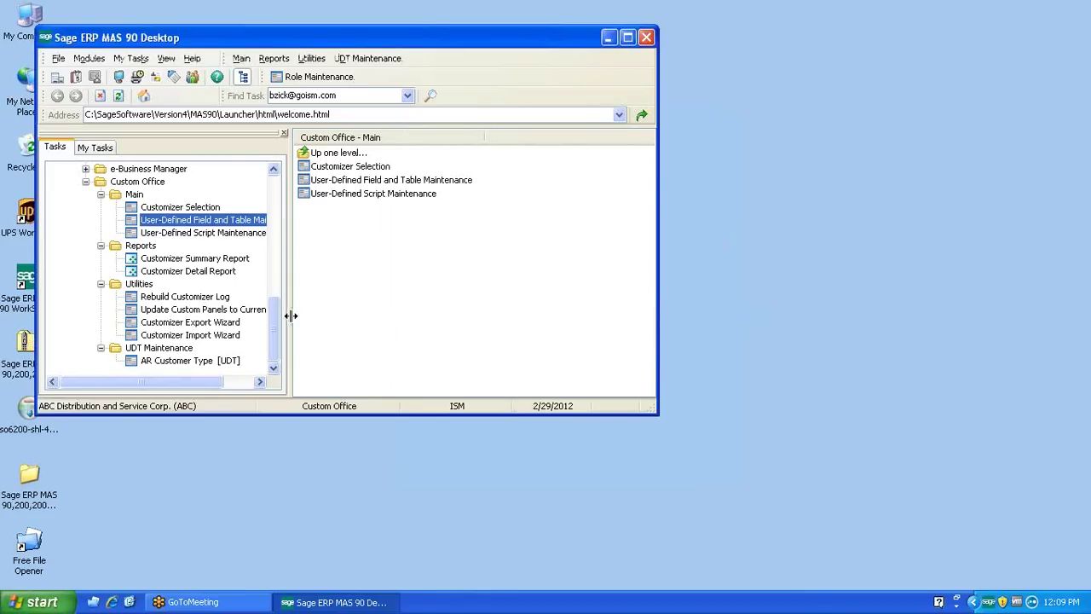
- Rebuild the Customizer log, and rebuild it again with the Accounts Receivable entry for all users and companies selected
left_click_drag(289, 315, 343, 314)
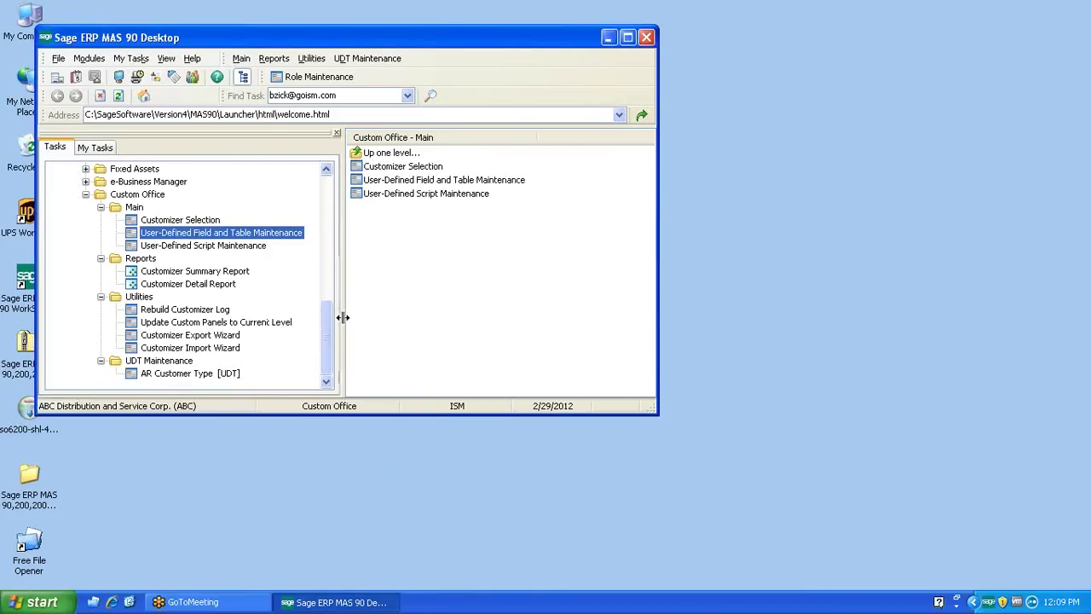
double_click(213, 312)
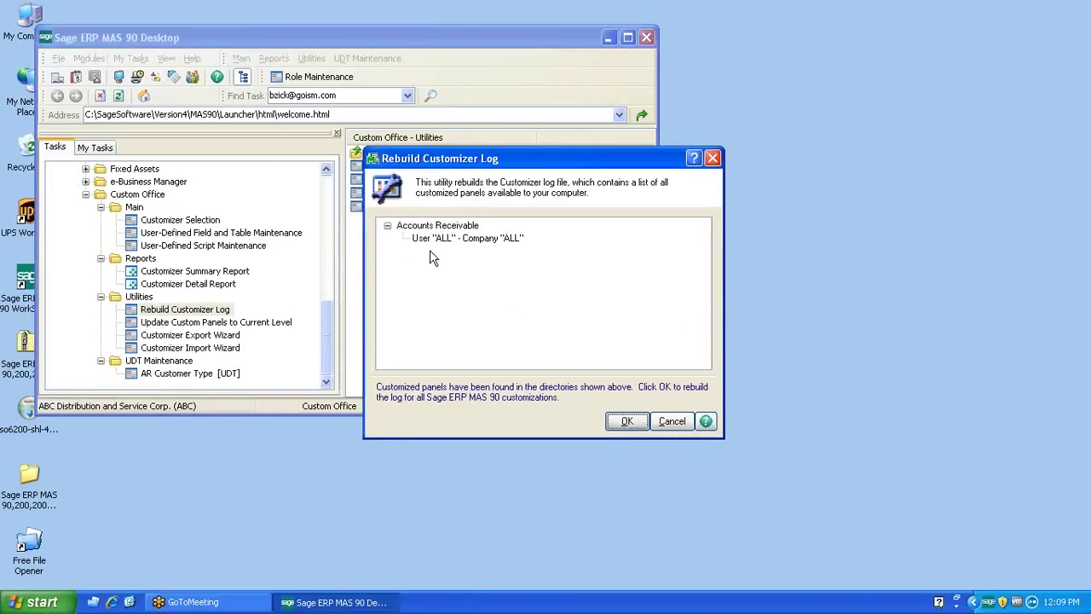
left_click(621, 426)
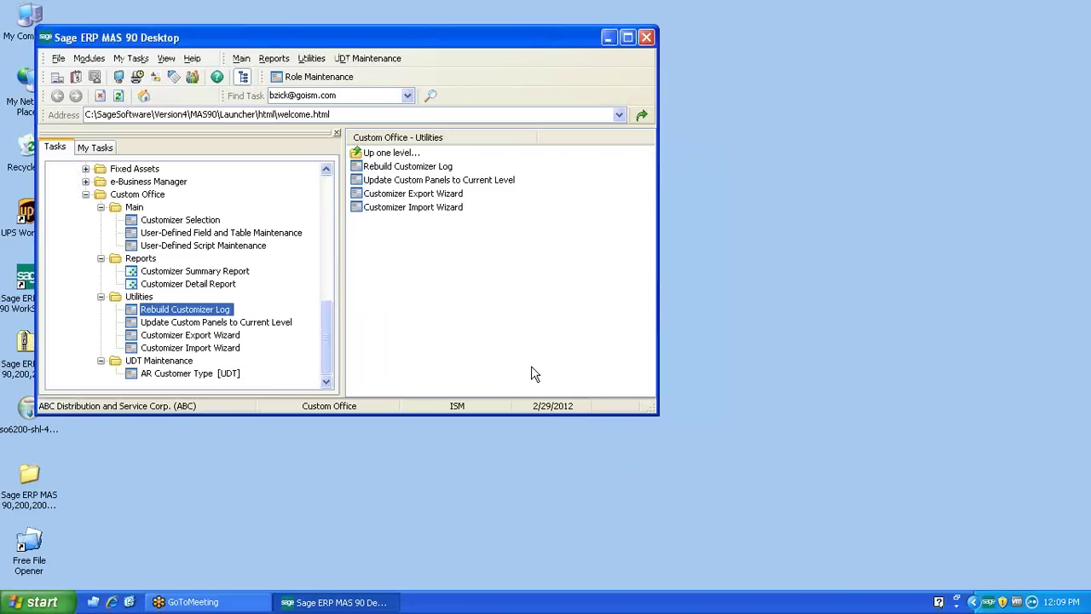
double_click(220, 312)
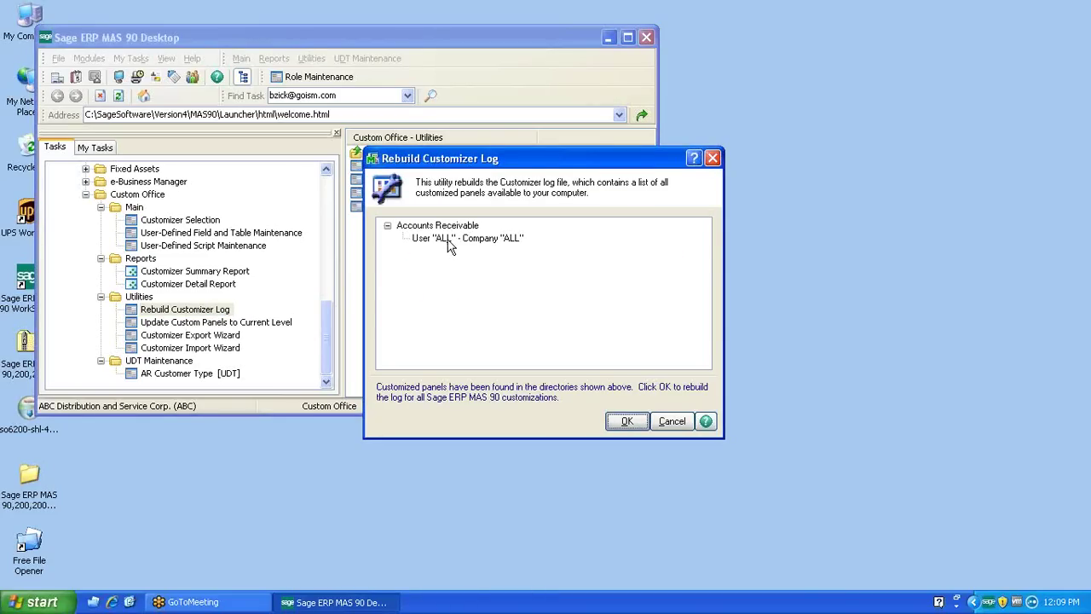
left_click(448, 240)
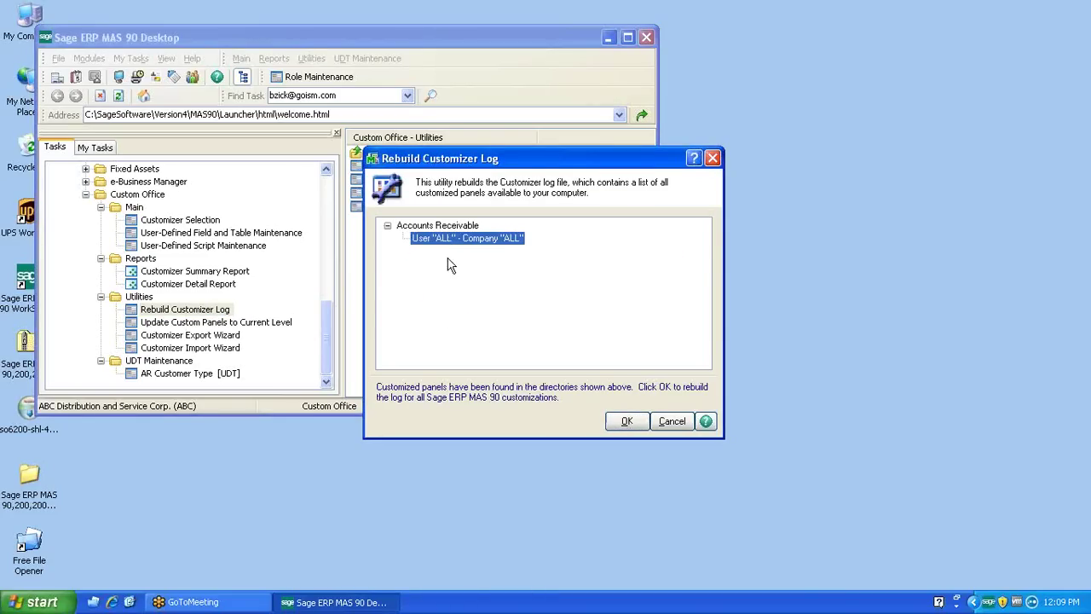
left_click(625, 423)
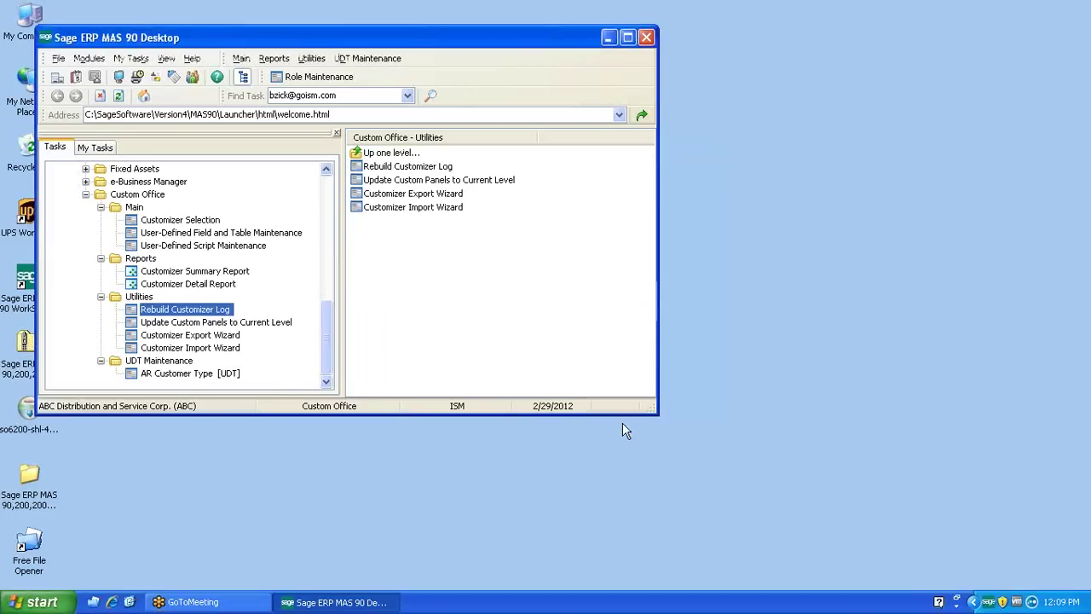
- Open Customer Maintenance from the Accounts Receivable main tasks
left_click(324, 191)
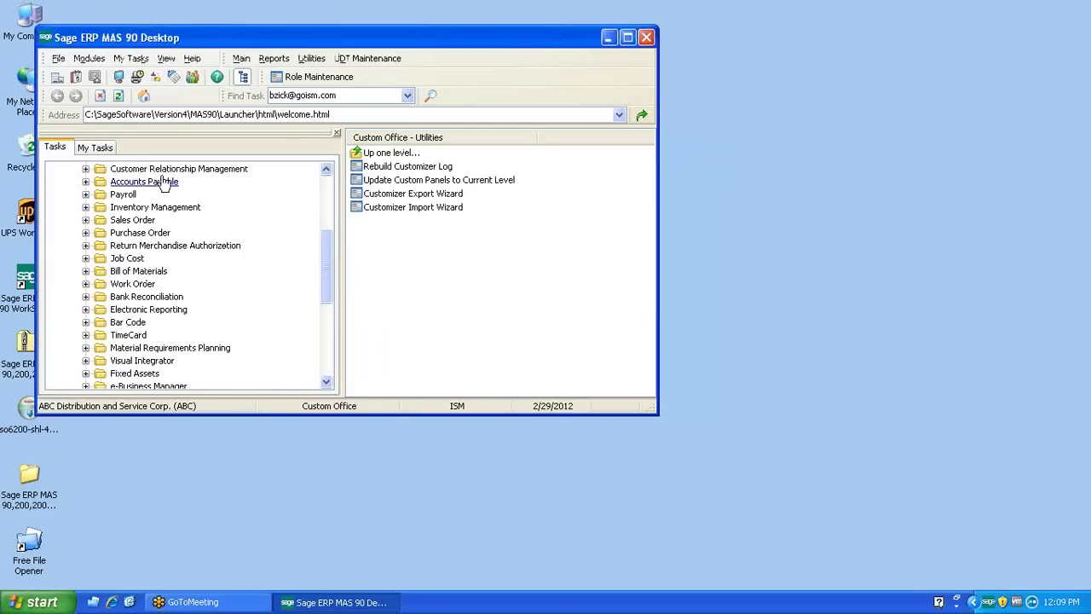
left_click(326, 169)
left_click(327, 169)
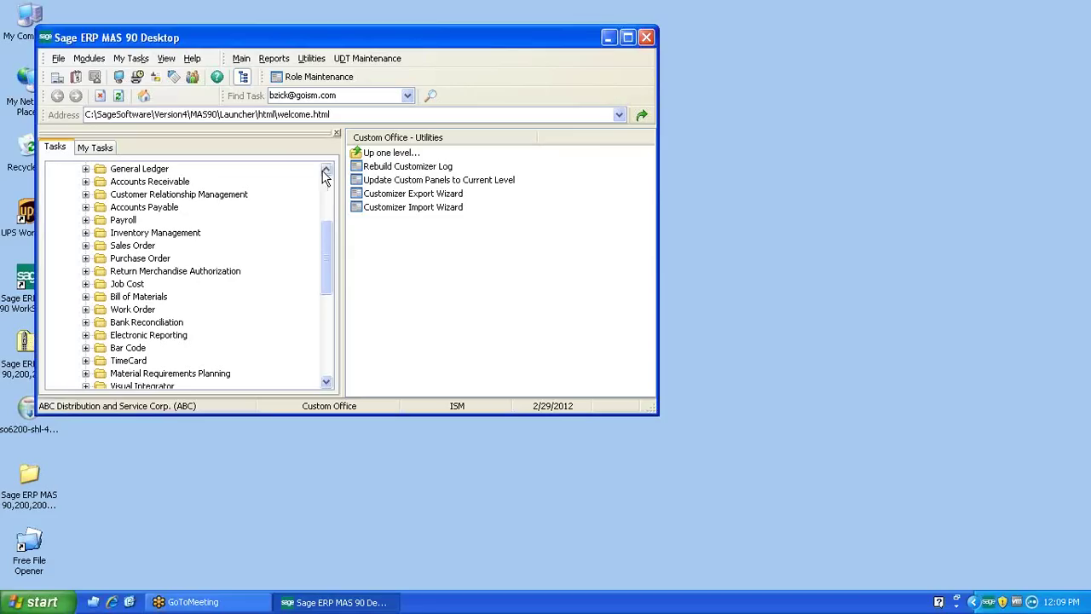
left_click(163, 184)
double_click(162, 183)
double_click(181, 194)
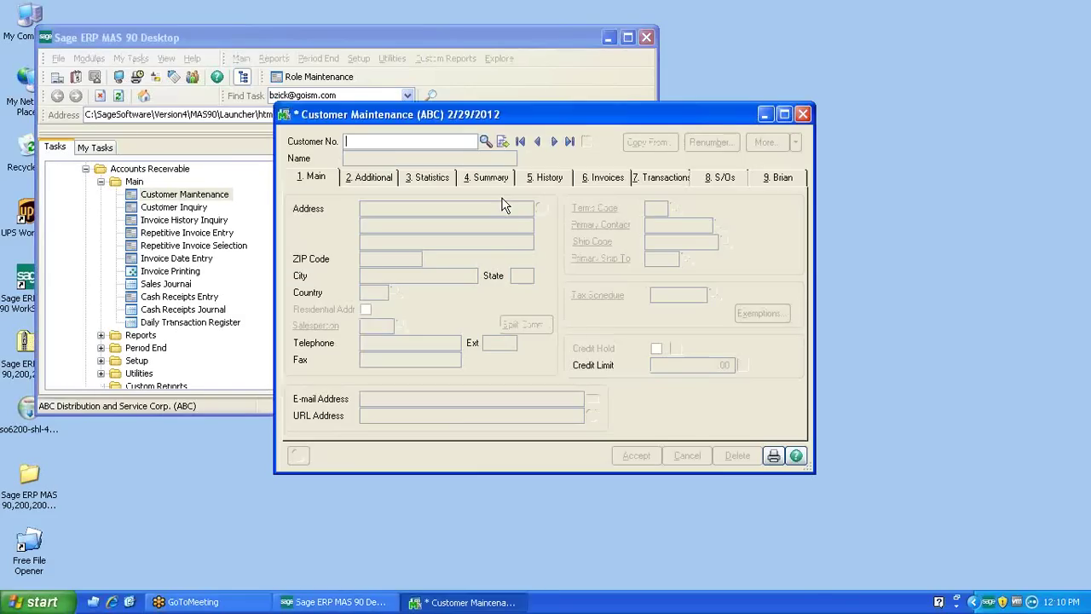
- Create a new customized Customer Maintenance panel for user ism and company ABC, close the Customizer, and collapse the Accounts Receivable tasks
key("ctrl+F9")
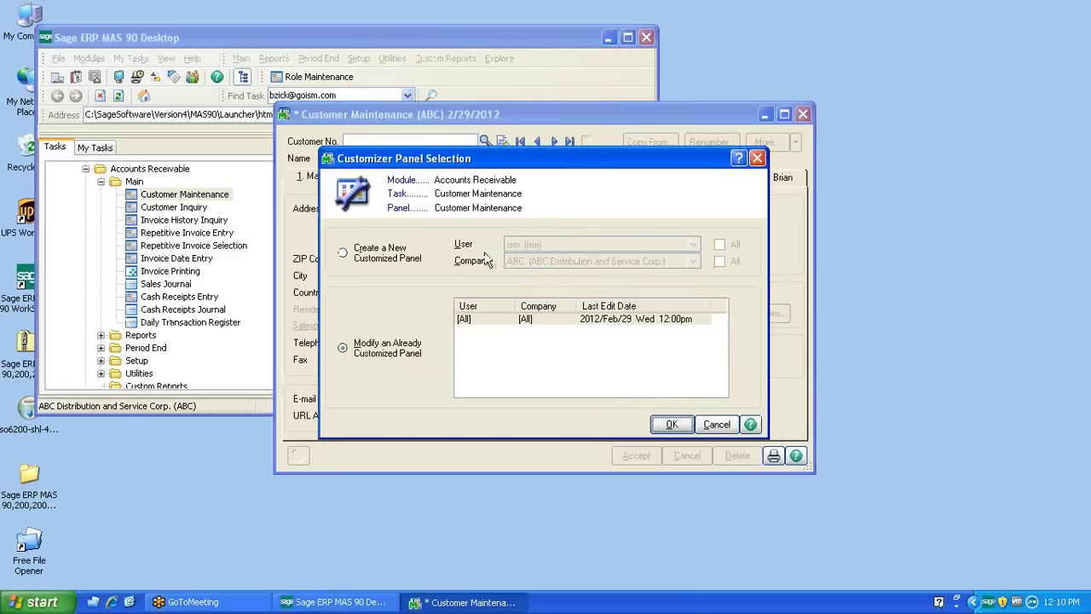
left_click(342, 253)
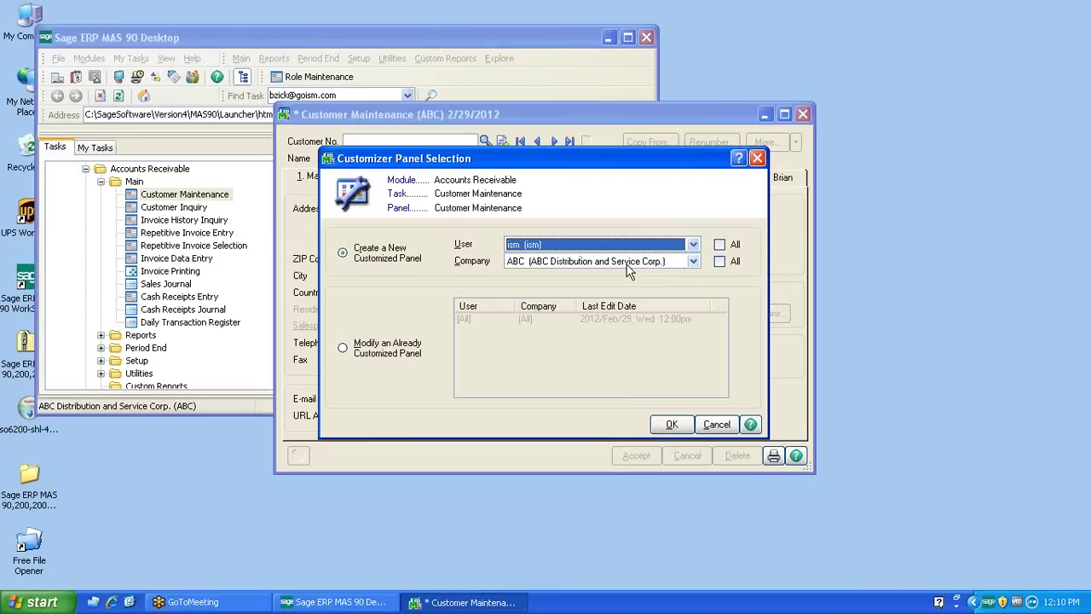
left_click(671, 424)
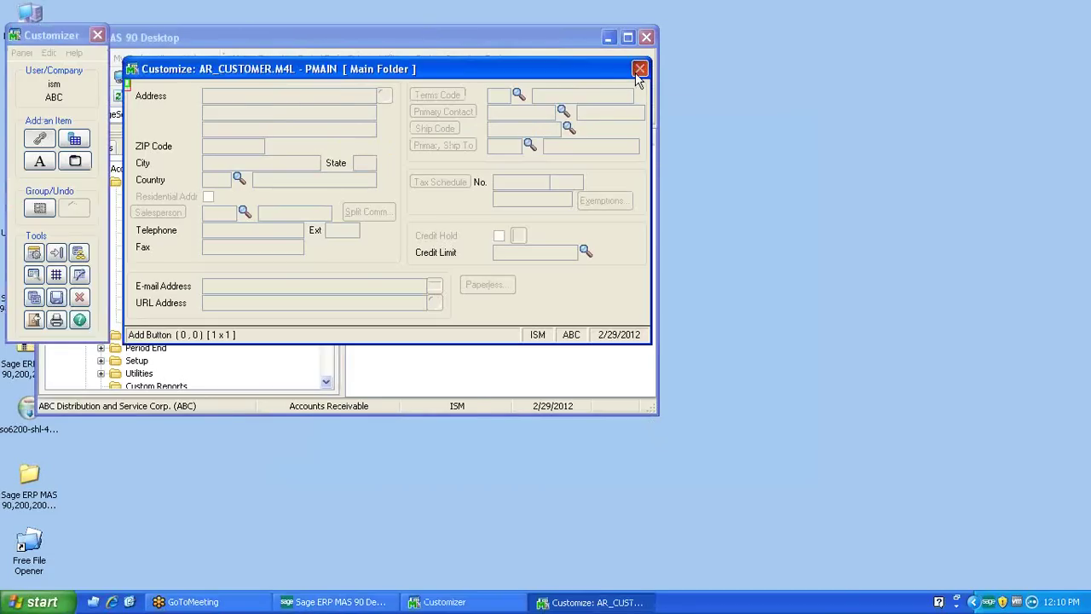
left_click(639, 70)
left_click(650, 68)
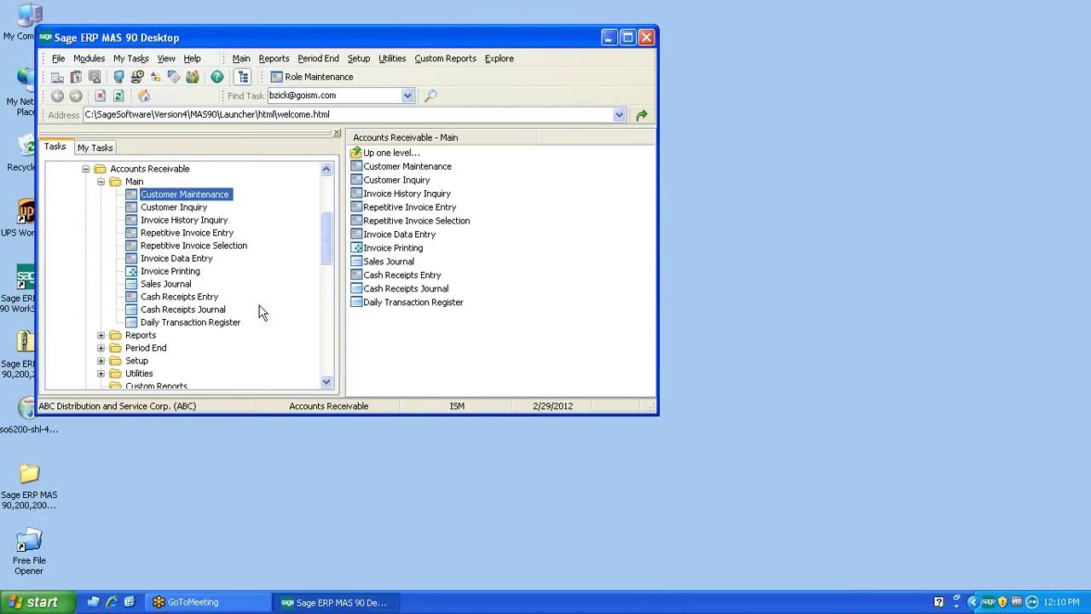
left_click(86, 169)
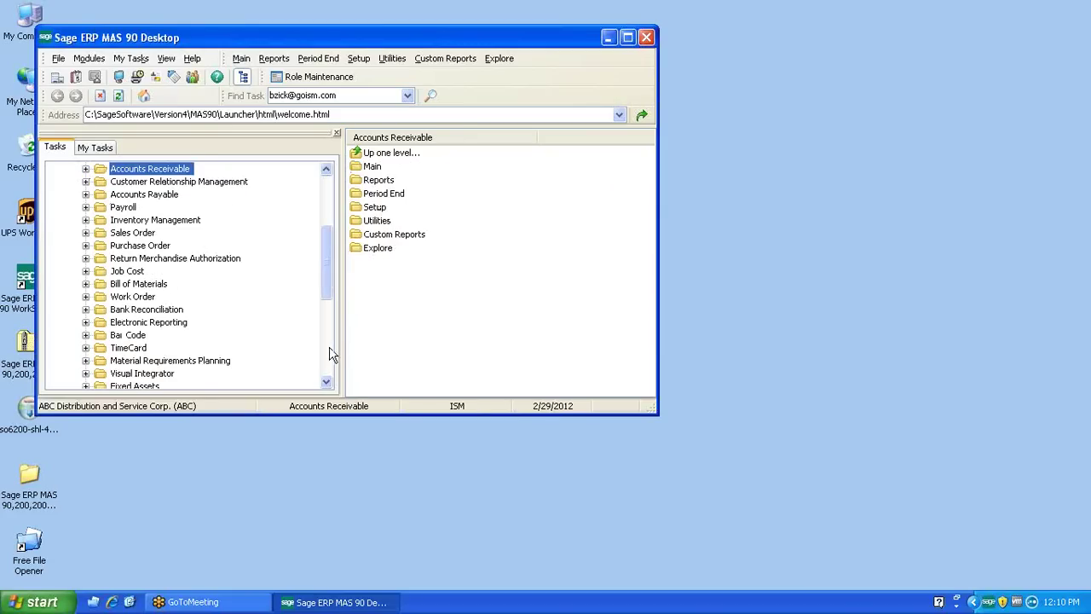
- Rebuild the Customizer log from the Custom Office utilities
scroll(331, 351, "down", 5)
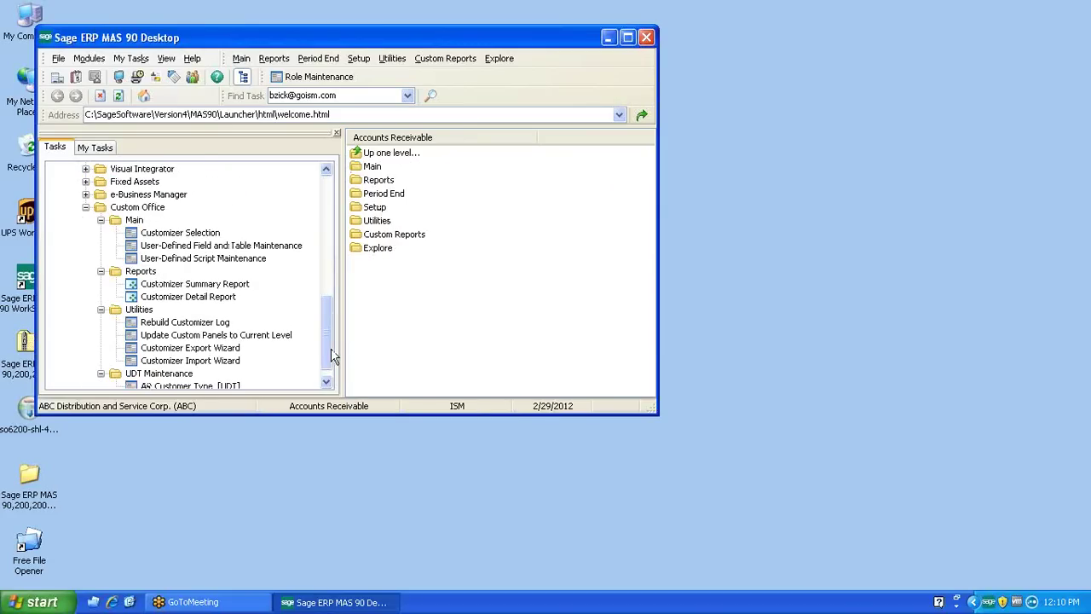
left_click(207, 329)
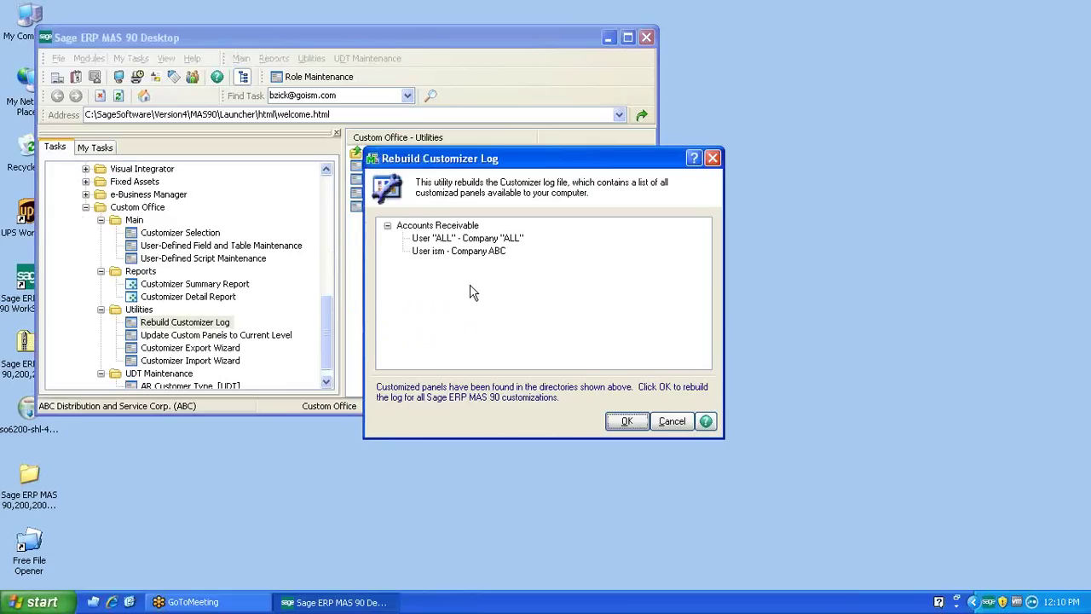
left_click(629, 421)
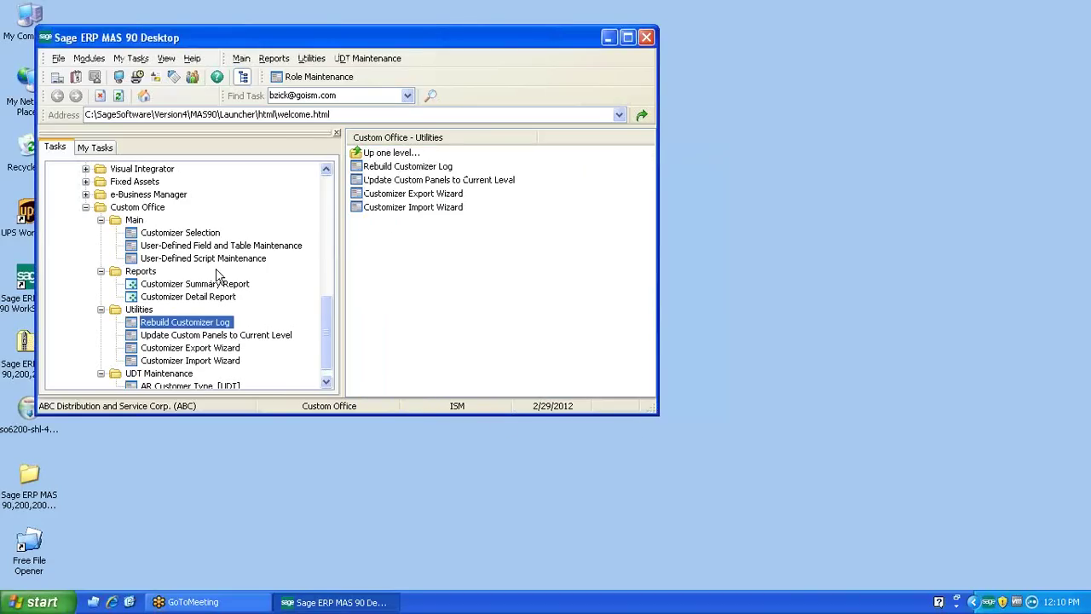
- Open Customizer Selection and expand the customized Accounts Receivable Customer Maintenance panels for user ism and company ABC
left_click(204, 234)
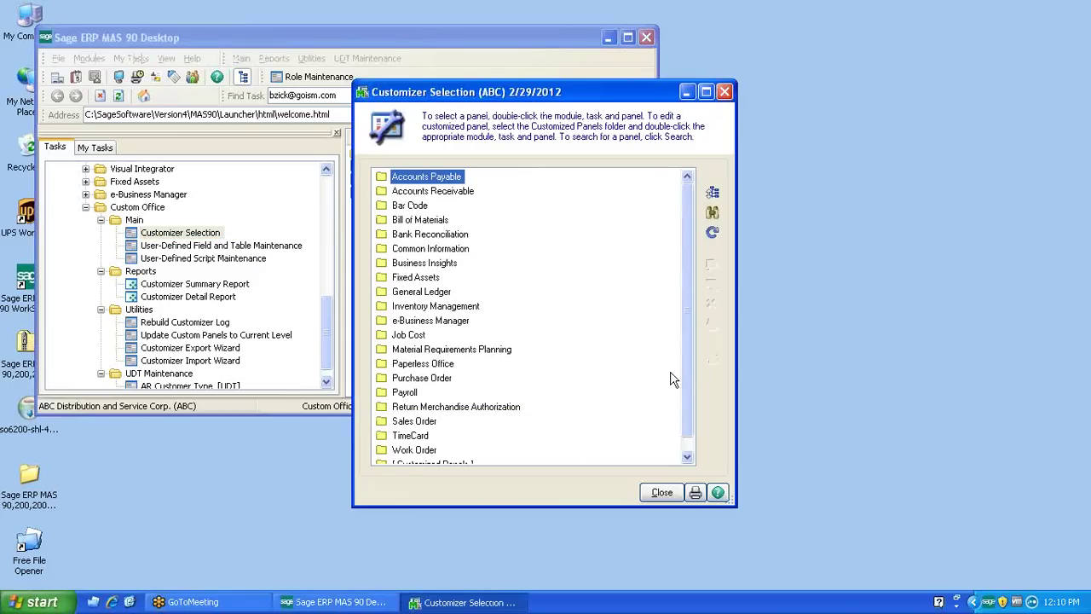
scroll(687, 373, "down", 1)
double_click(433, 451)
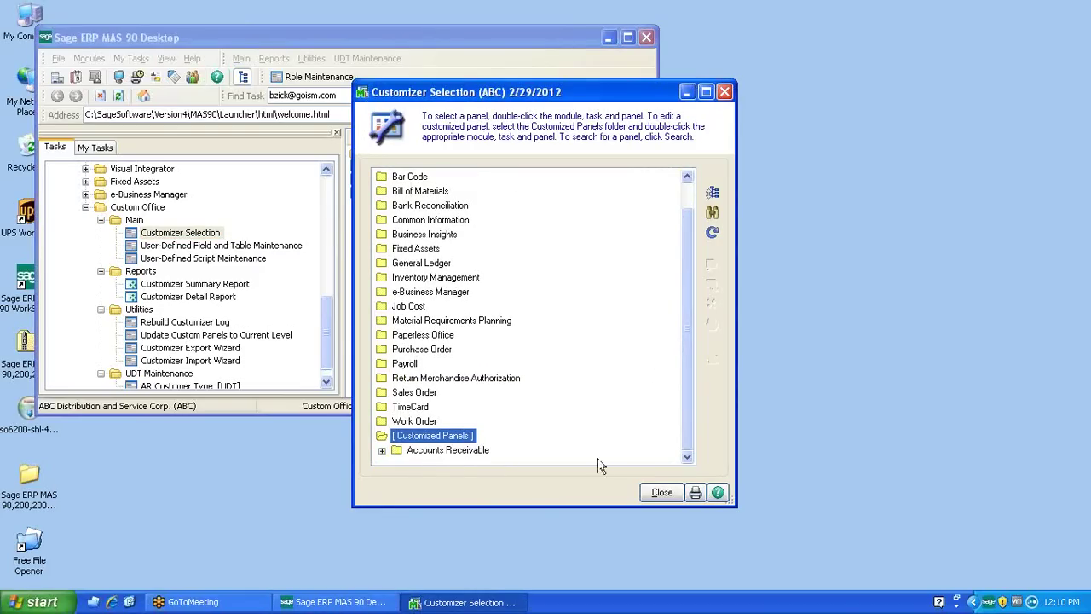
left_click(382, 452)
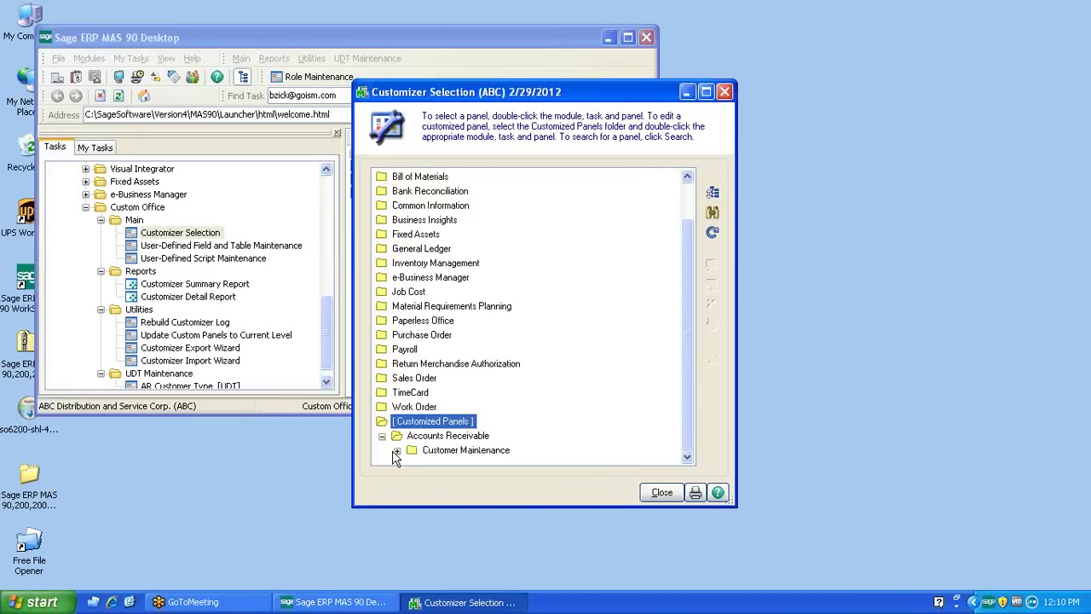
left_click(397, 451)
left_click(475, 452)
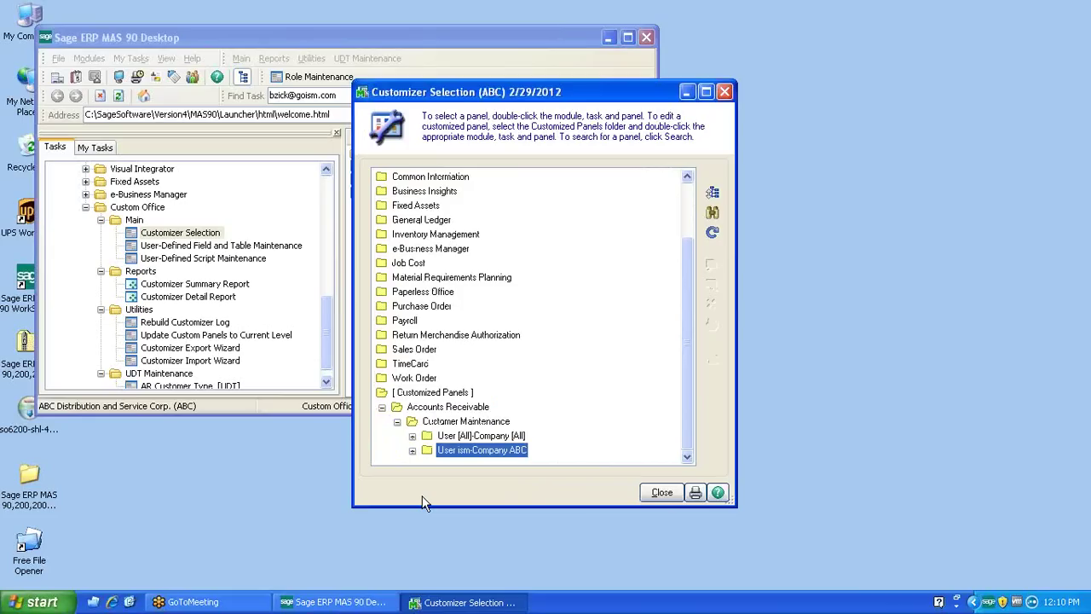
left_click(412, 450)
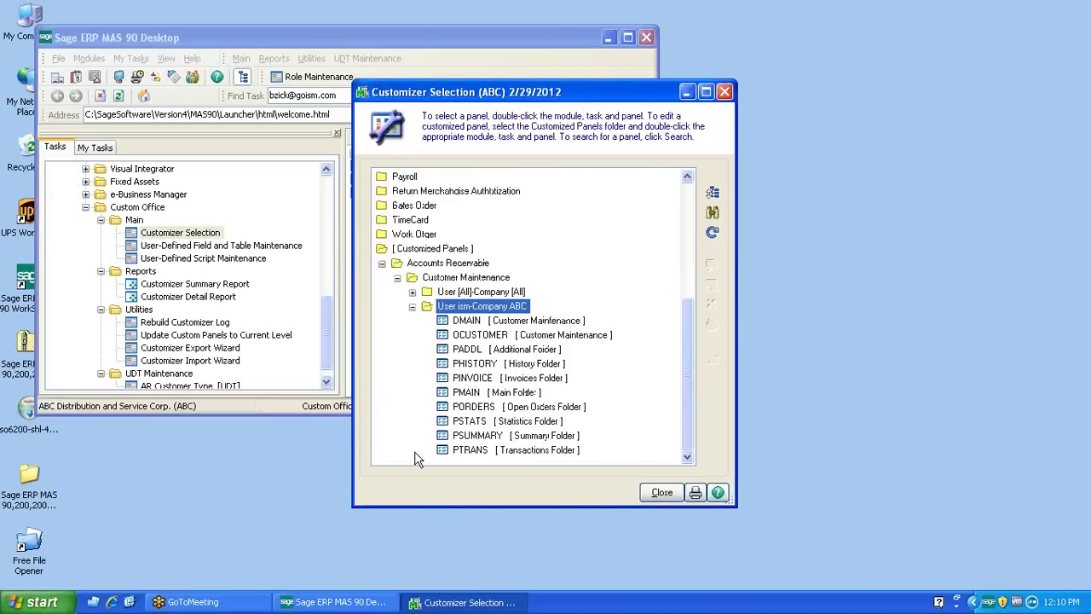
- Delete the customized DMAIN Customer Maintenance panel of user ism and company ABC, and close the Customizer
left_click(461, 324)
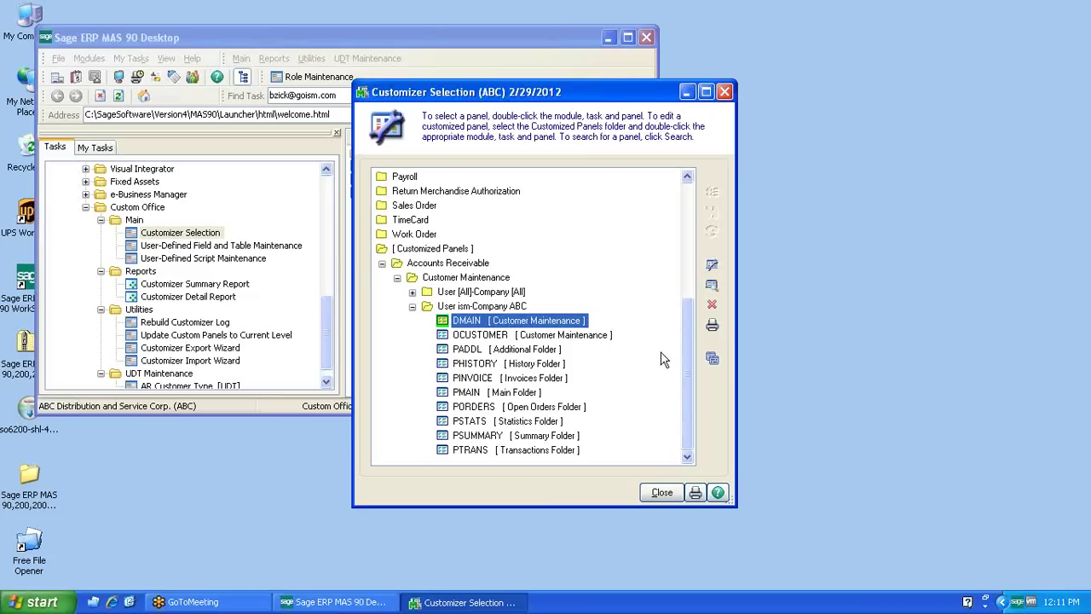
left_click(713, 309)
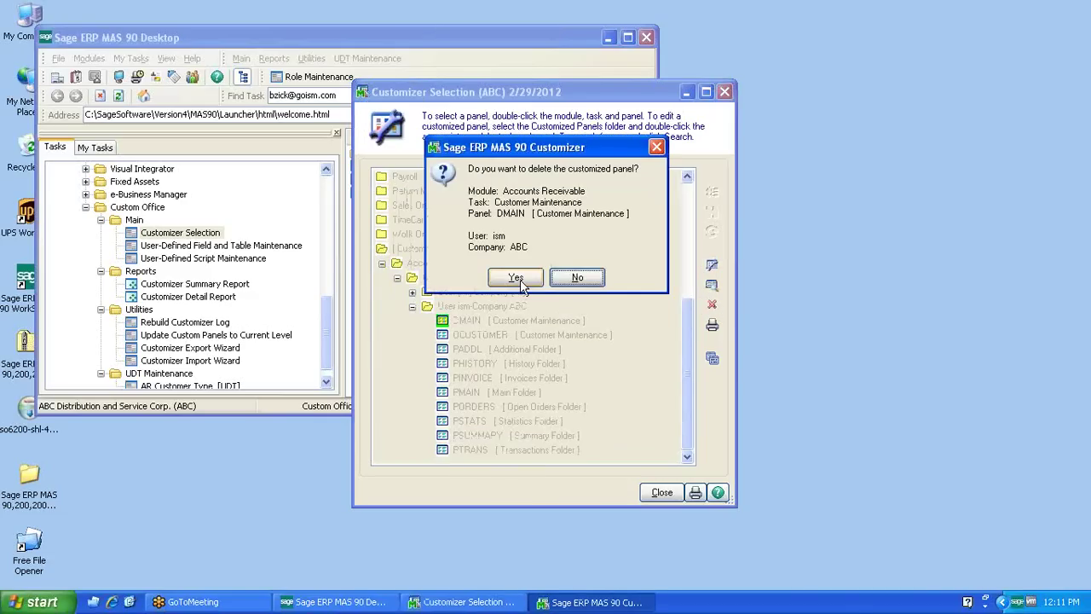
left_click(516, 279)
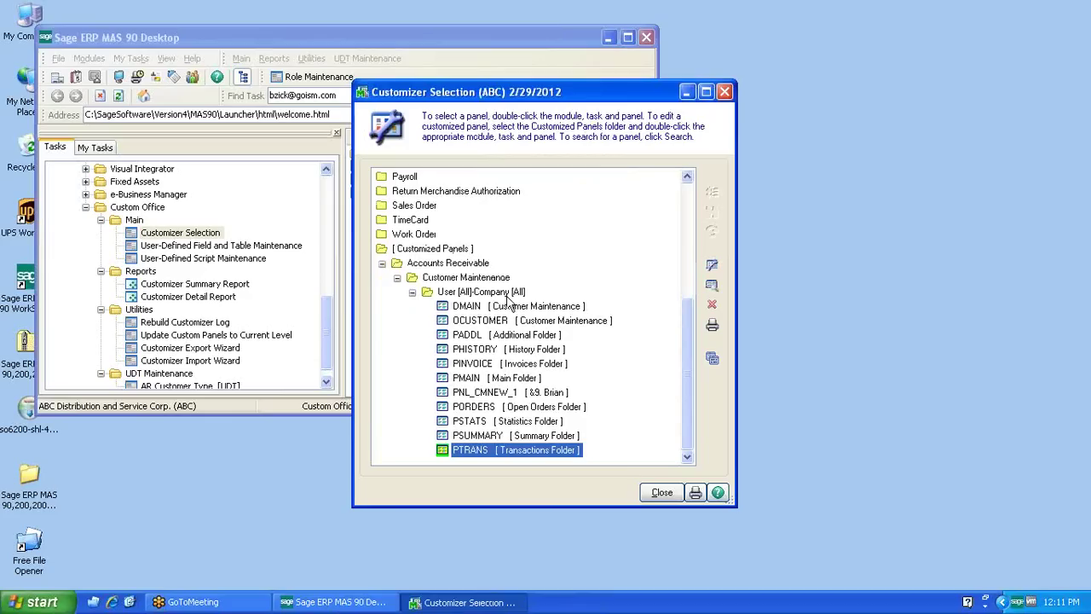
left_click(412, 291)
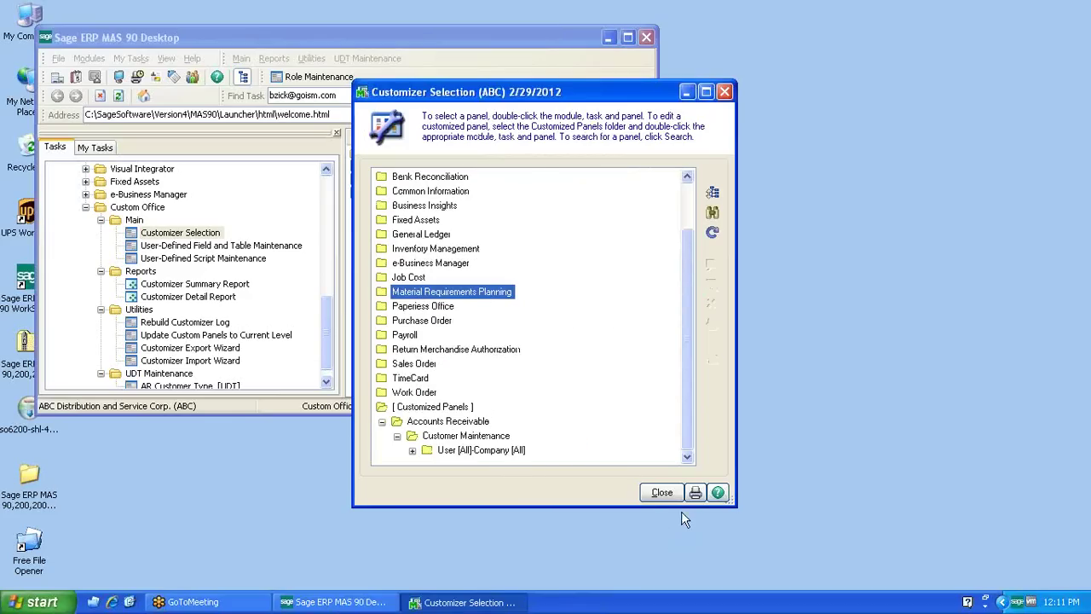
left_click(665, 495)
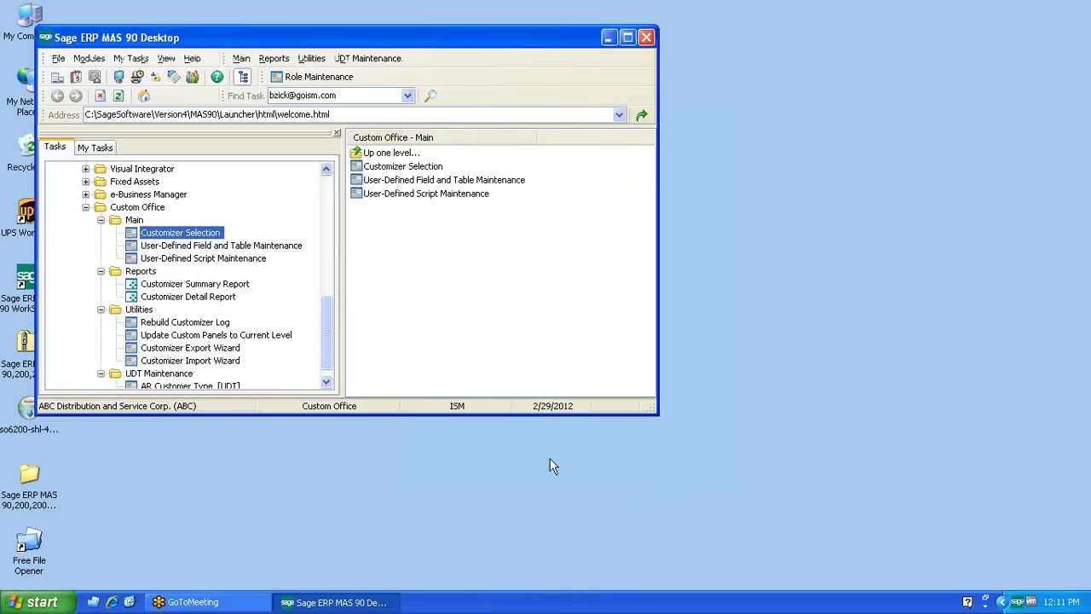
- Rebuild the Customizer log again, and update custom panels to the current level for all modules, companies and users, dismissing the detail report
left_click(218, 323)
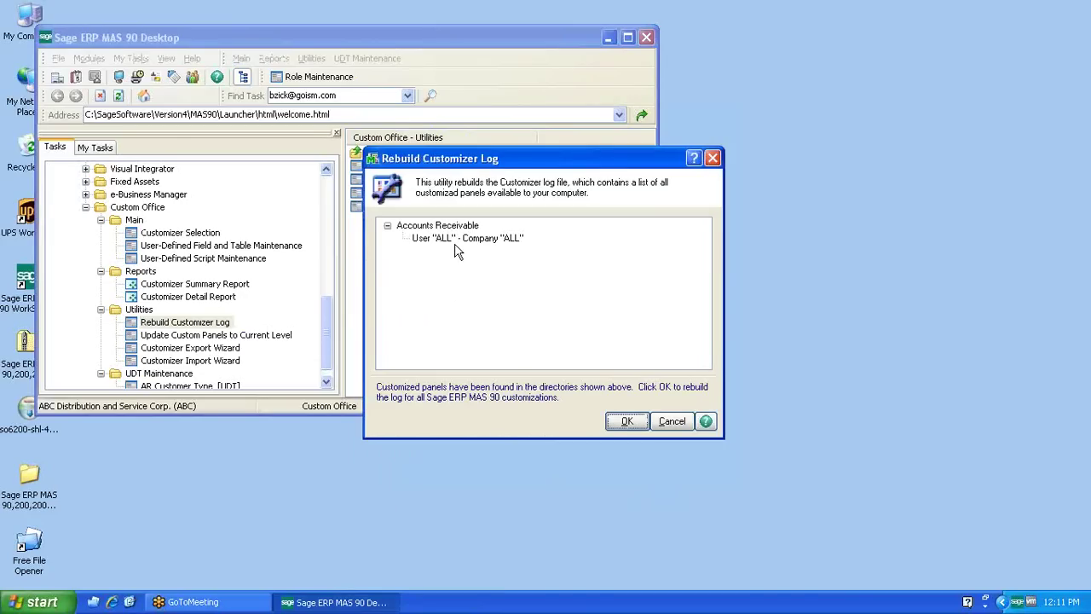
left_click(626, 421)
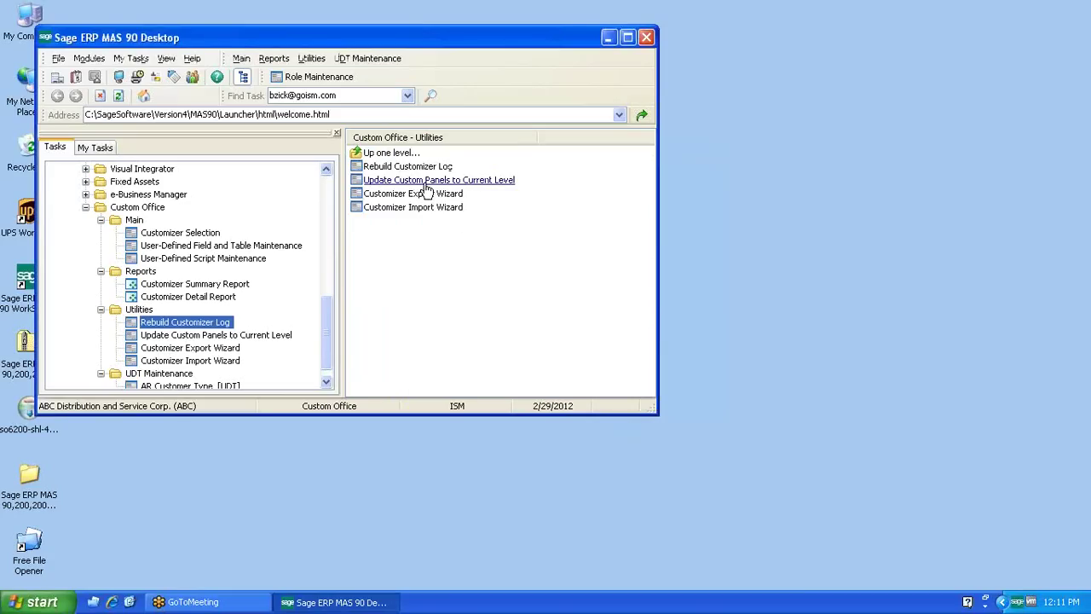
left_click(484, 189)
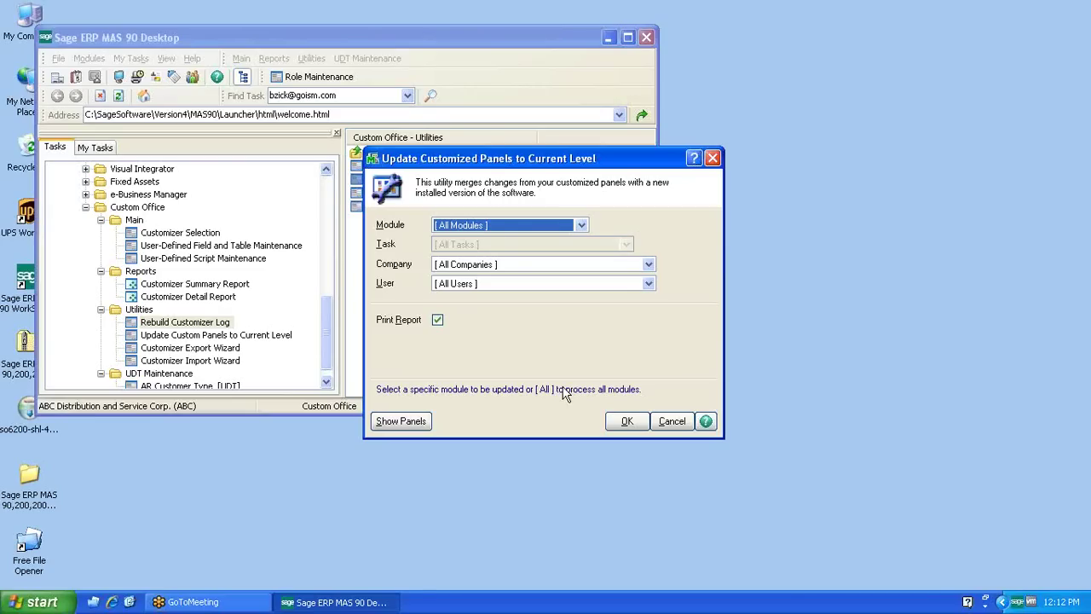
left_click(623, 422)
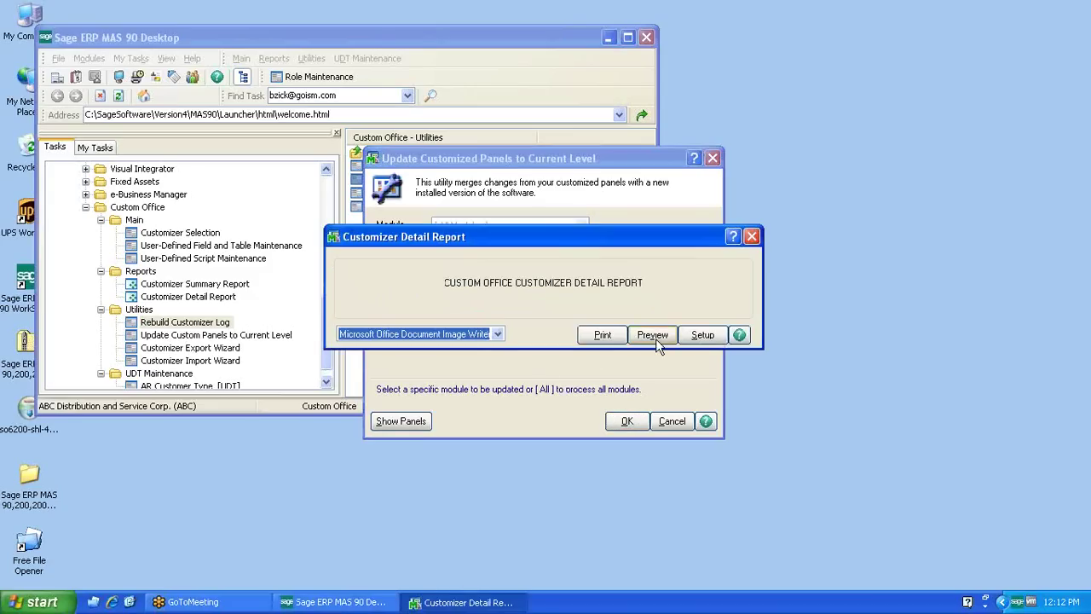
left_click(751, 236)
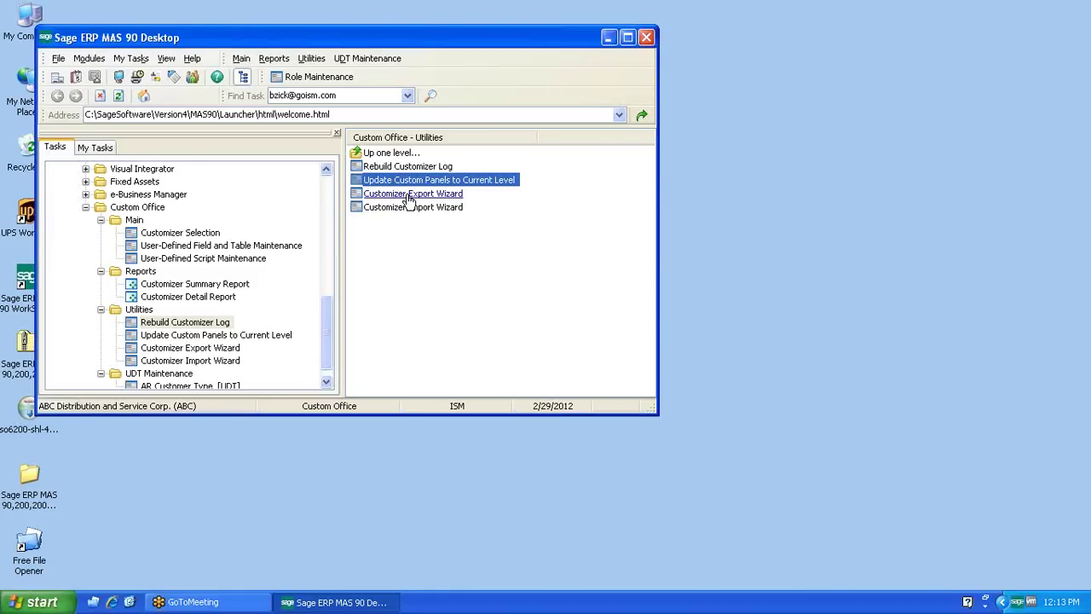
- Add and save customer type codes 1, 2 and 3 in the AR Customer Type user-defined table, and reopen it to check the entries
left_click(327, 383)
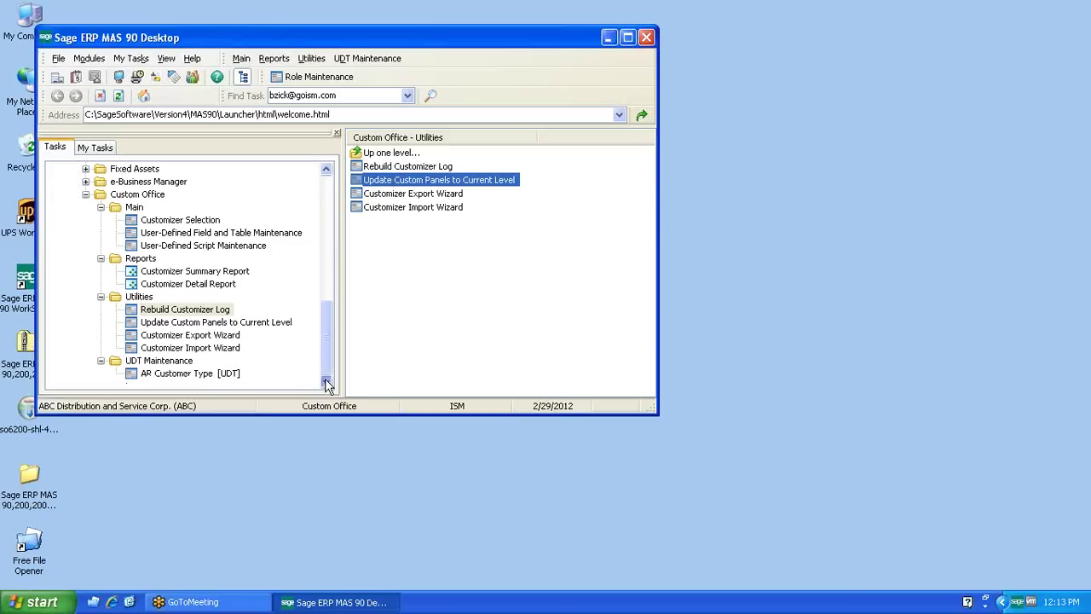
left_click(162, 378)
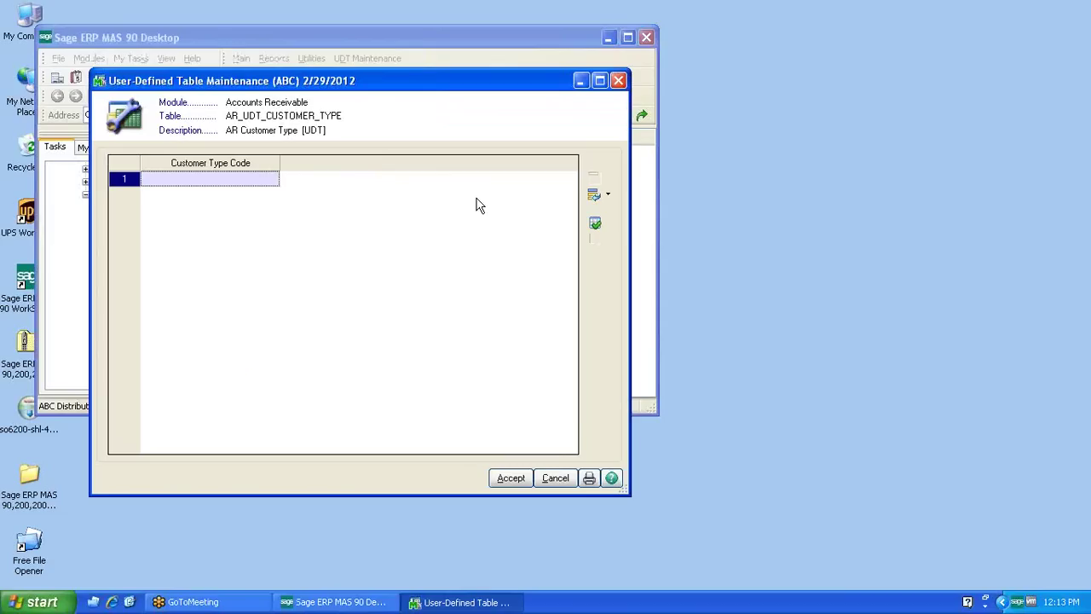
left_click(174, 177)
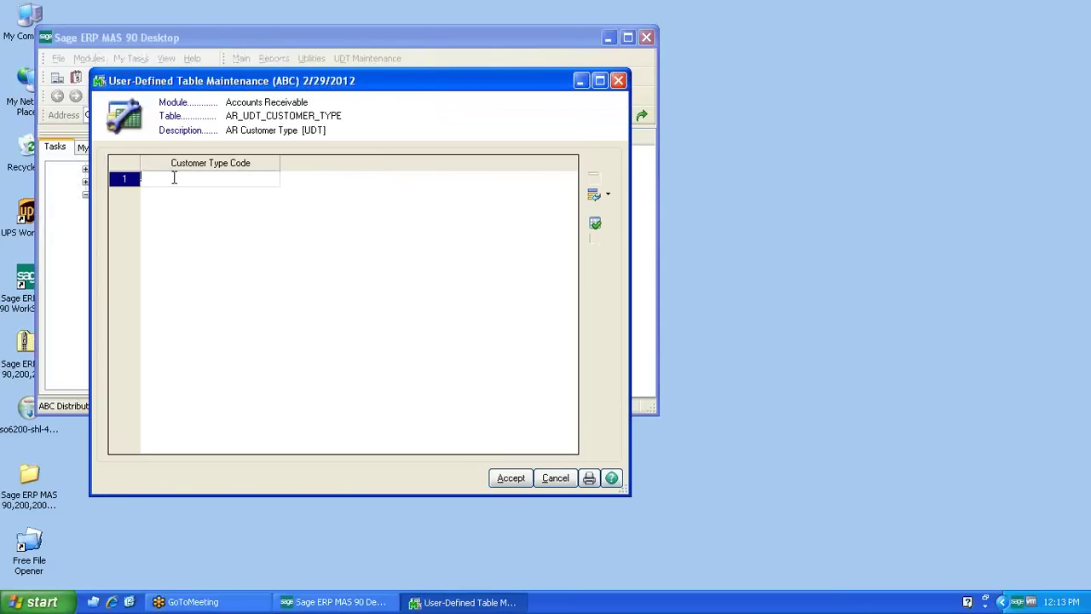
type("1")
key("Return")
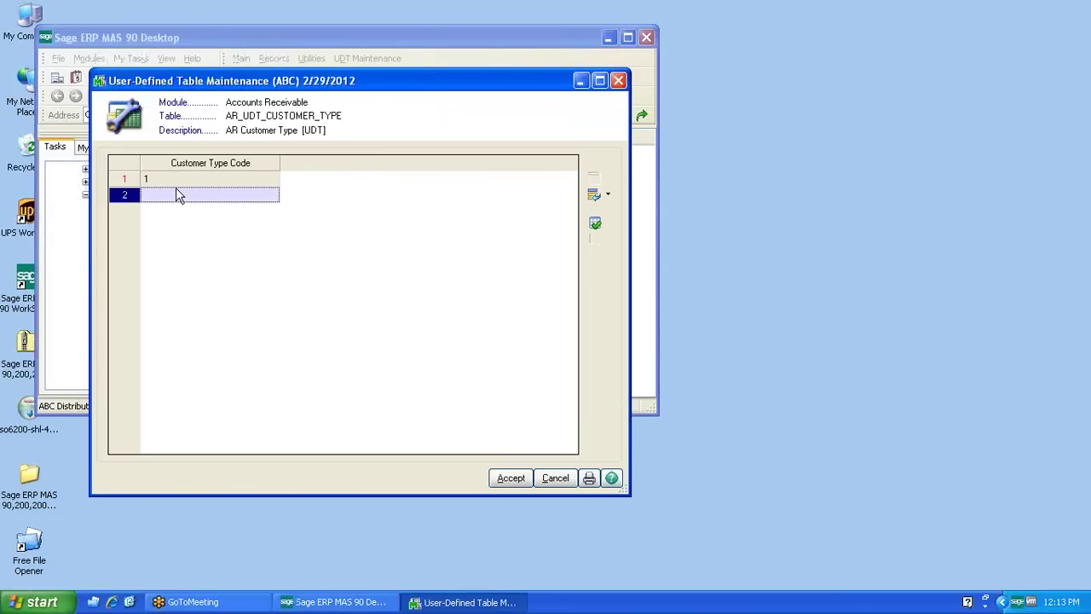
left_click(175, 193)
type("2")
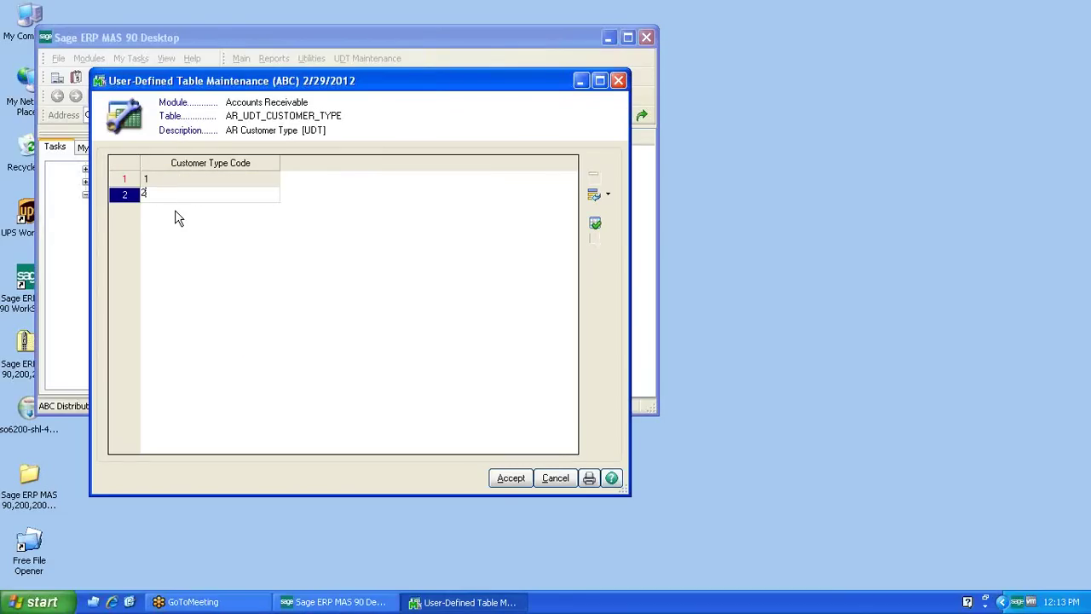
key("Return")
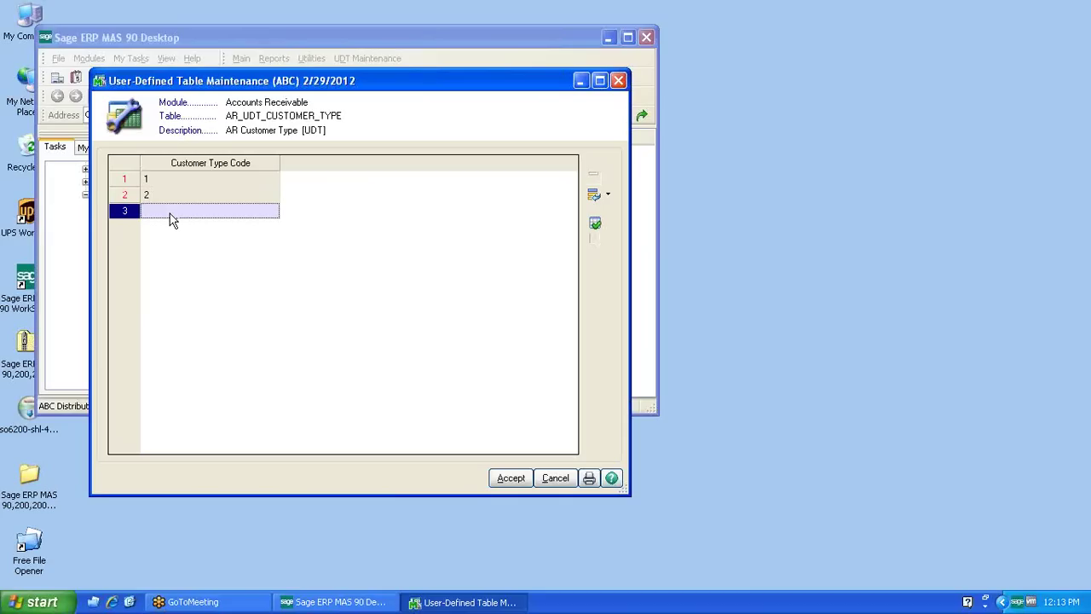
left_click(170, 219)
type("3")
key("Return")
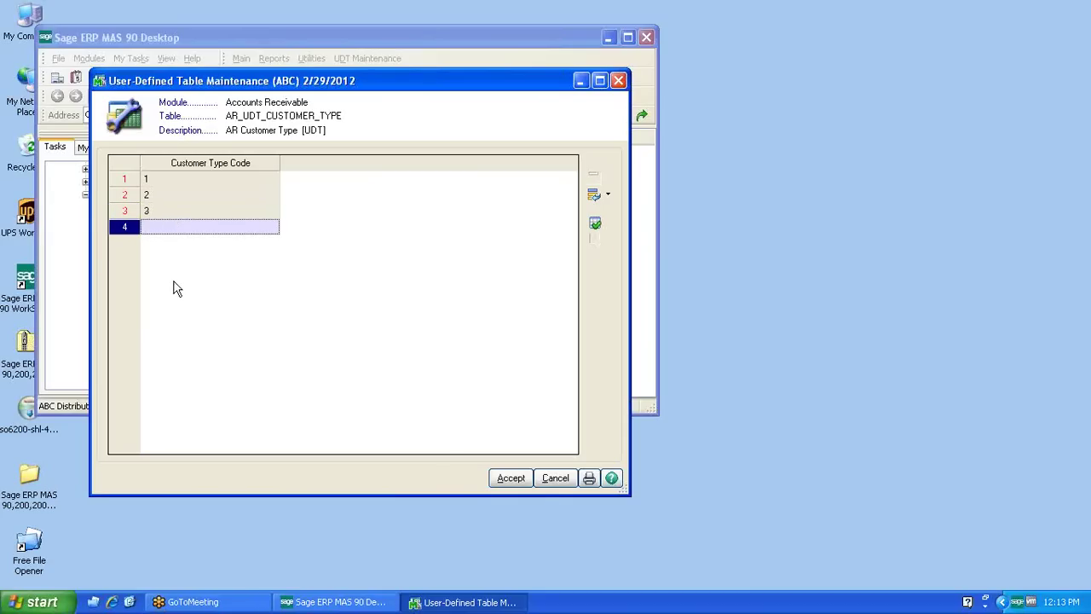
left_click(511, 478)
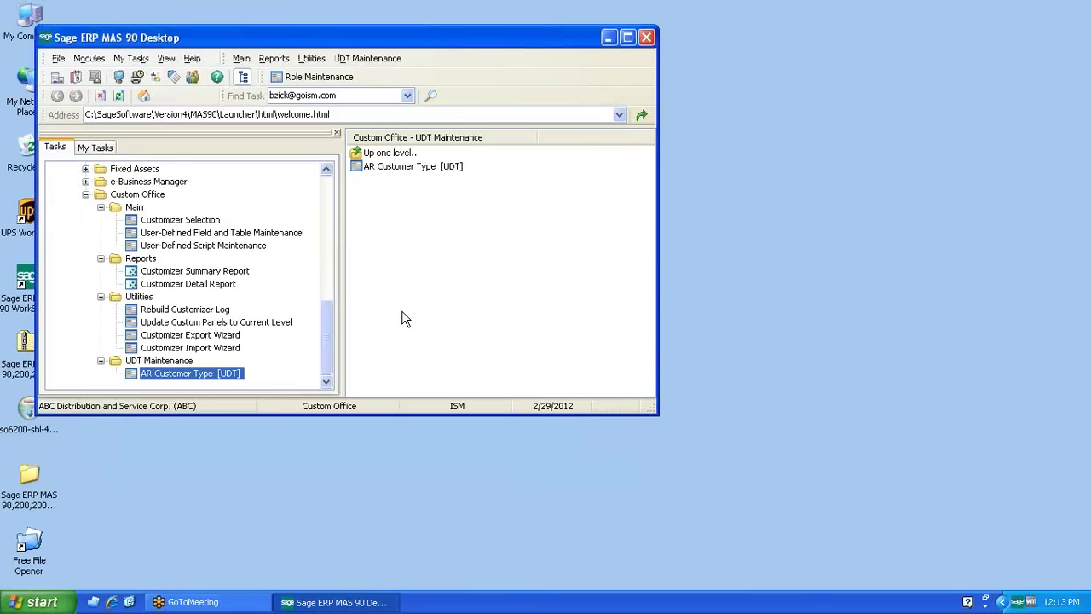
double_click(182, 373)
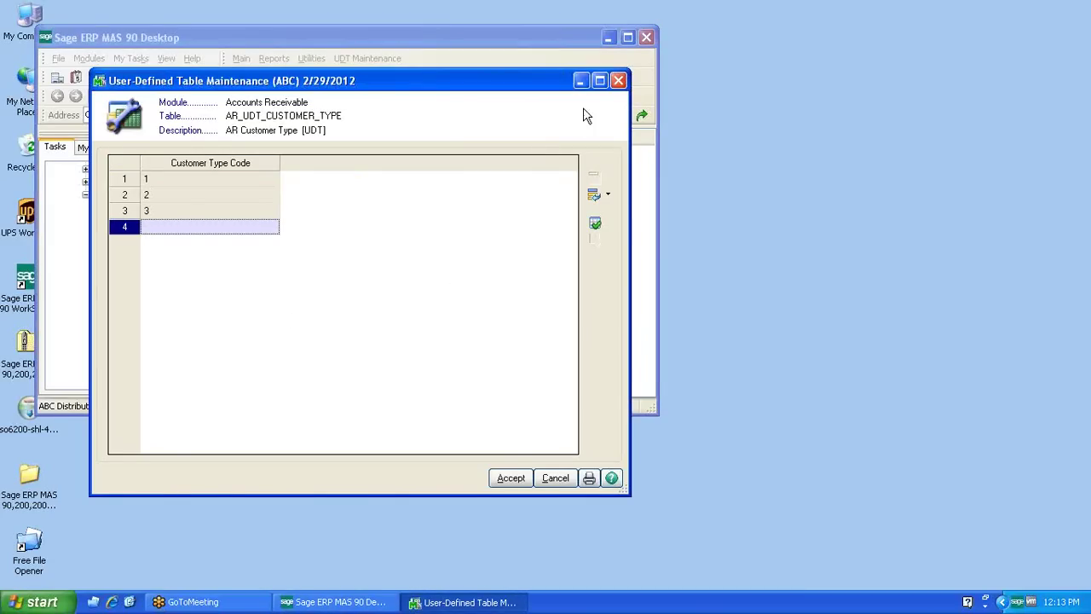
left_click(618, 80)
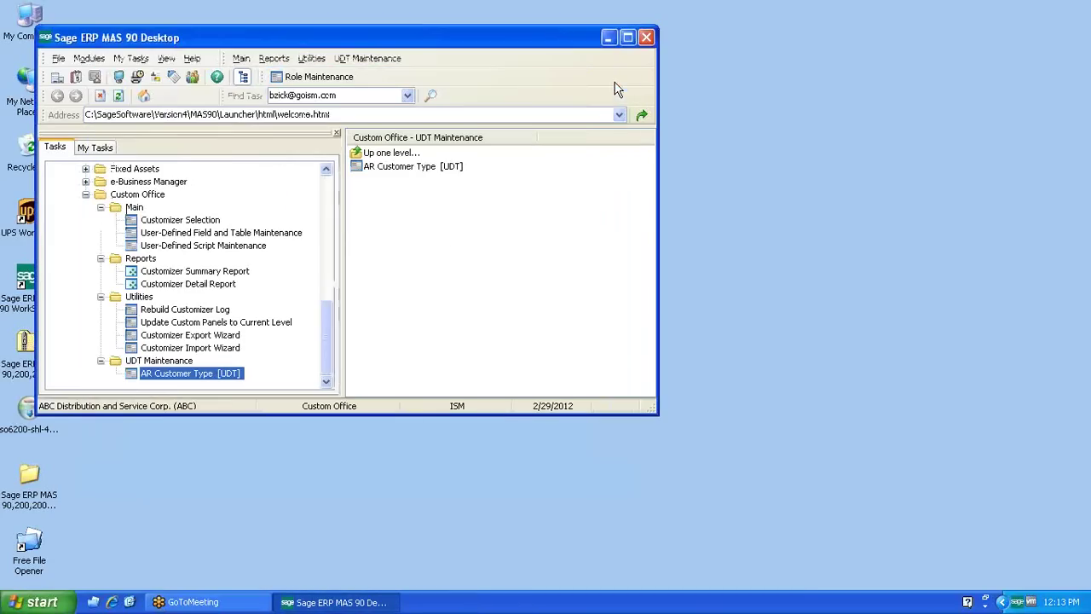
- Open Customer Maintenance from the Accounts Receivable module
left_click(330, 199)
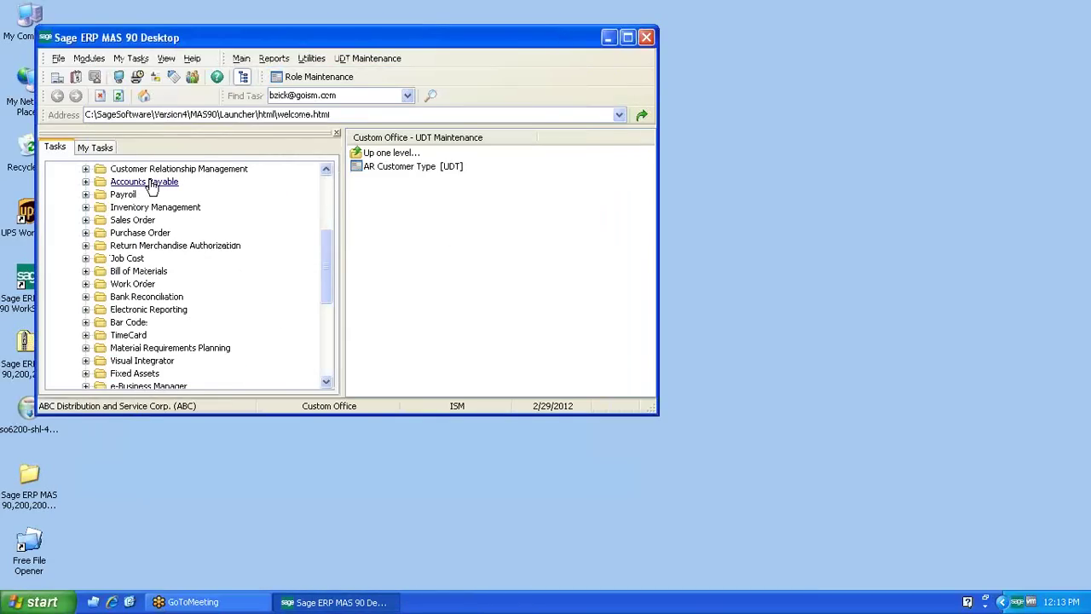
left_click(325, 170)
left_click(325, 170)
left_click(324, 170)
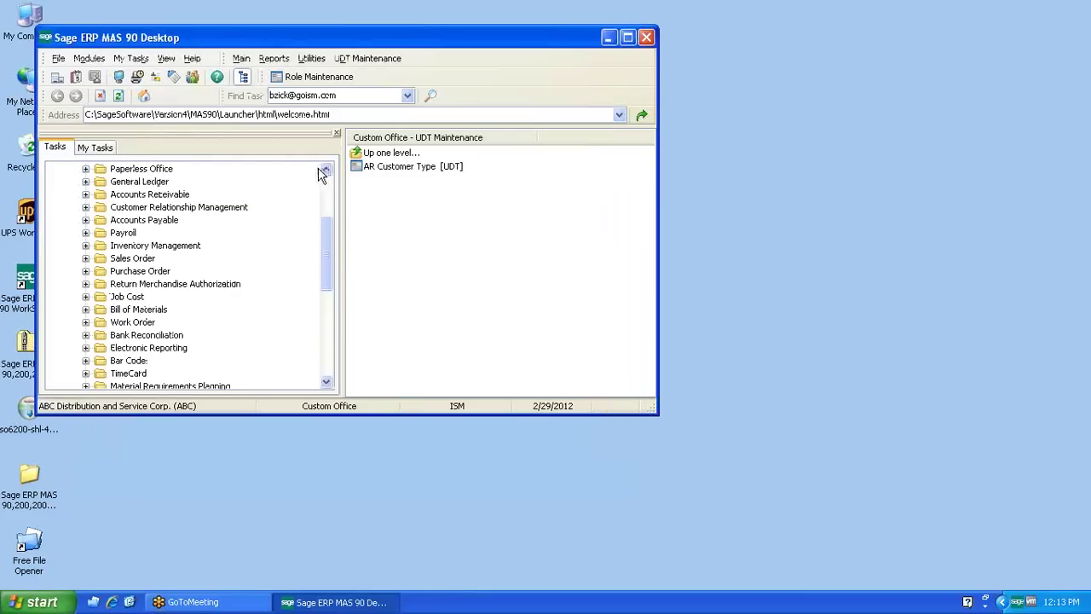
double_click(158, 195)
double_click(187, 194)
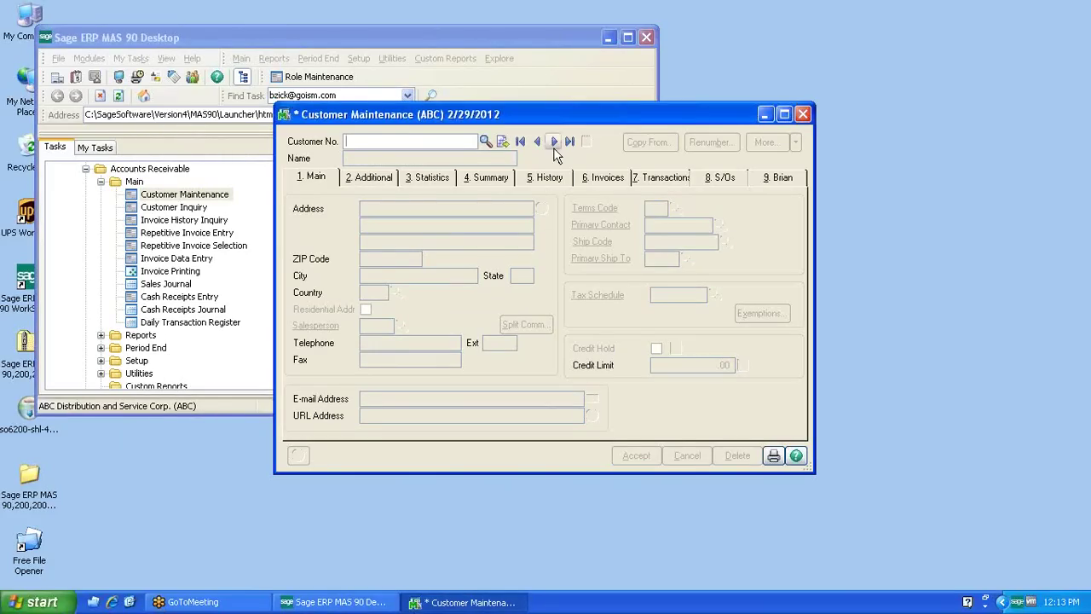
- Load the American Business Futures customer, dismiss its memo, and set the Z field in the additional details to customer type 3
left_click(554, 140)
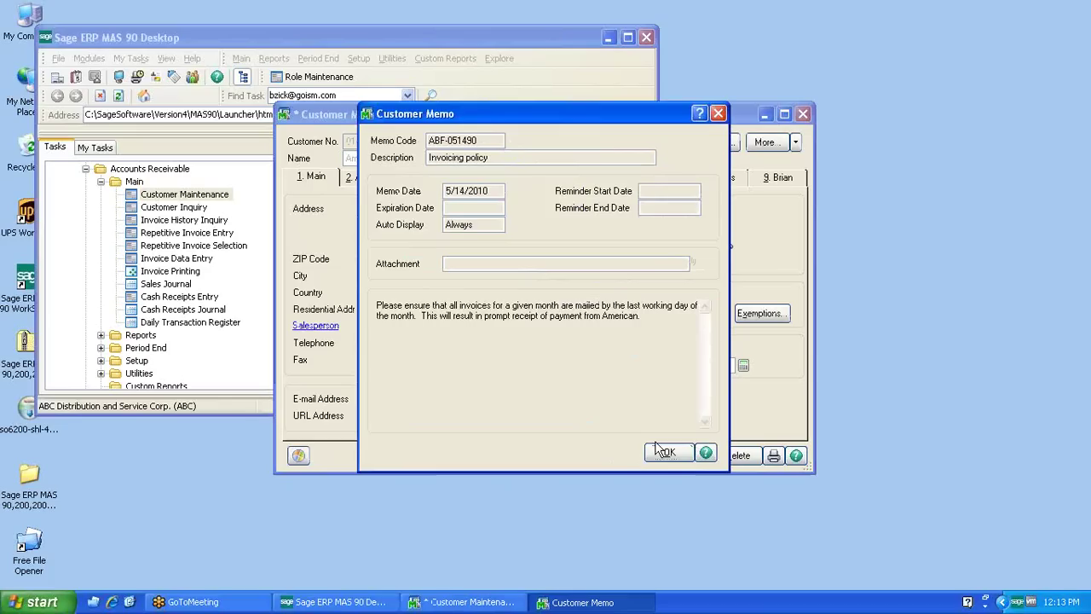
left_click(661, 454)
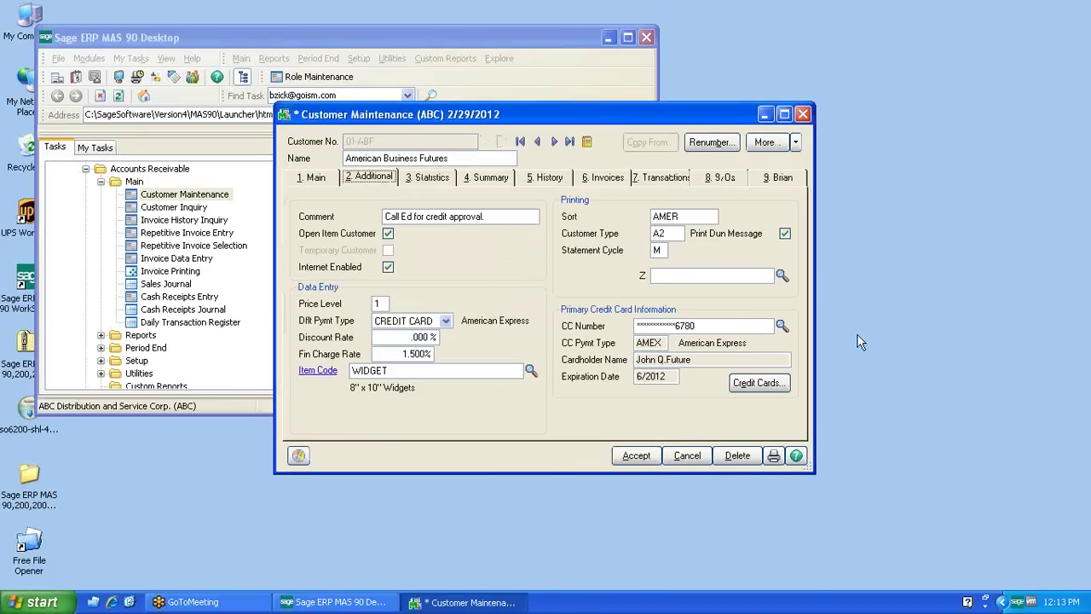
left_click(783, 275)
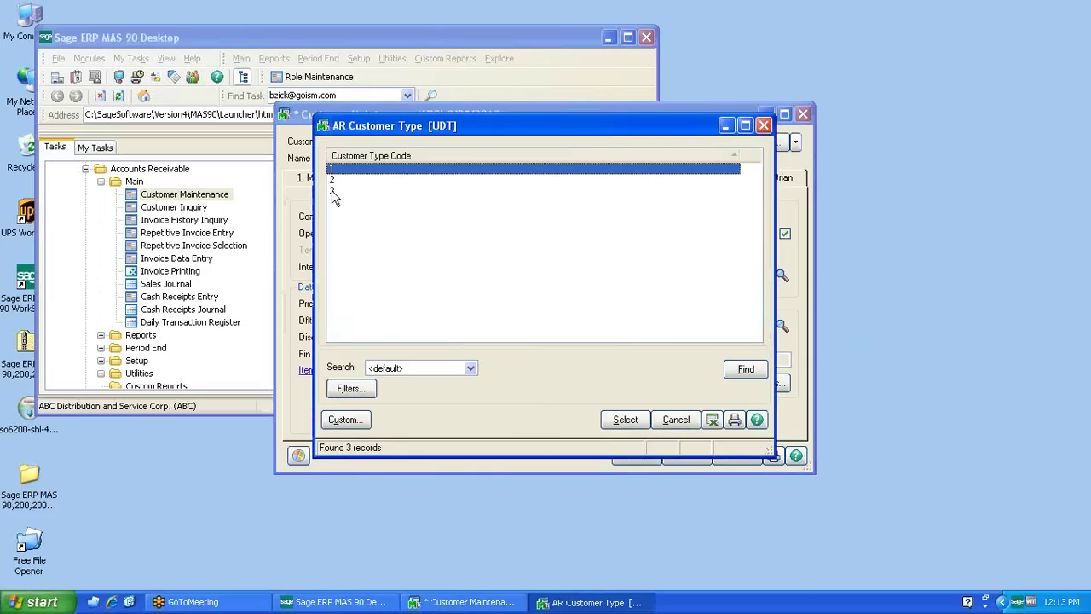
double_click(333, 192)
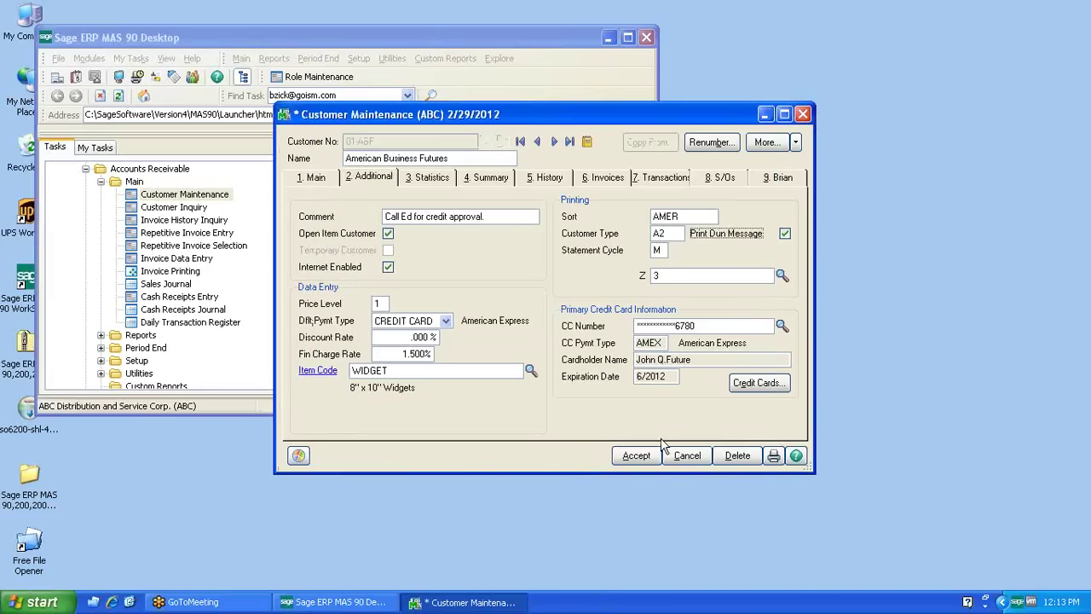
- Save the American Business Futures customer, then reload its record and dismiss the customer memo
left_click(636, 455)
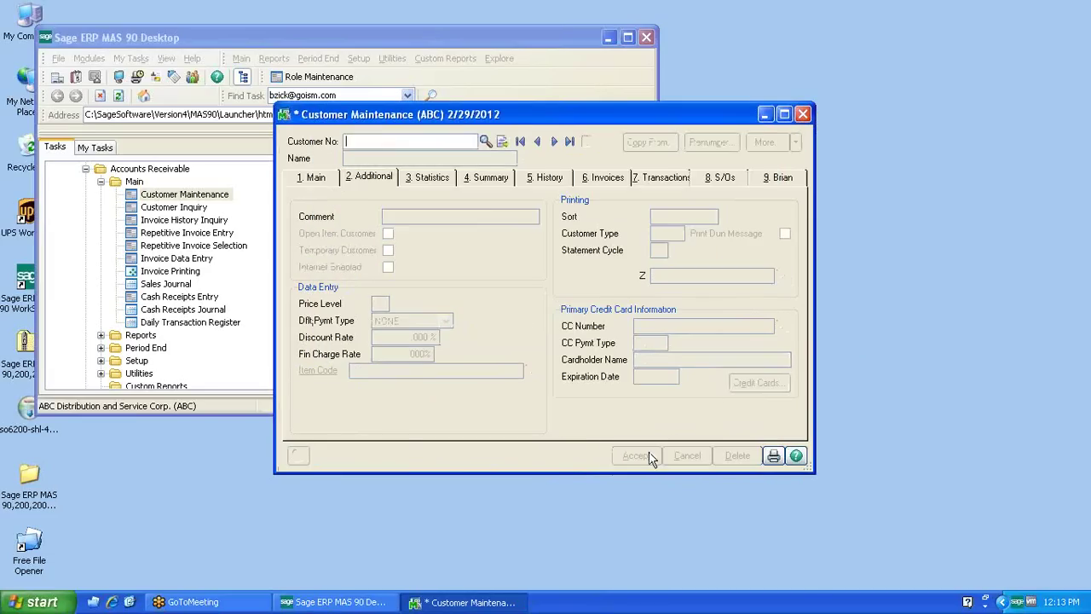
left_click(537, 143)
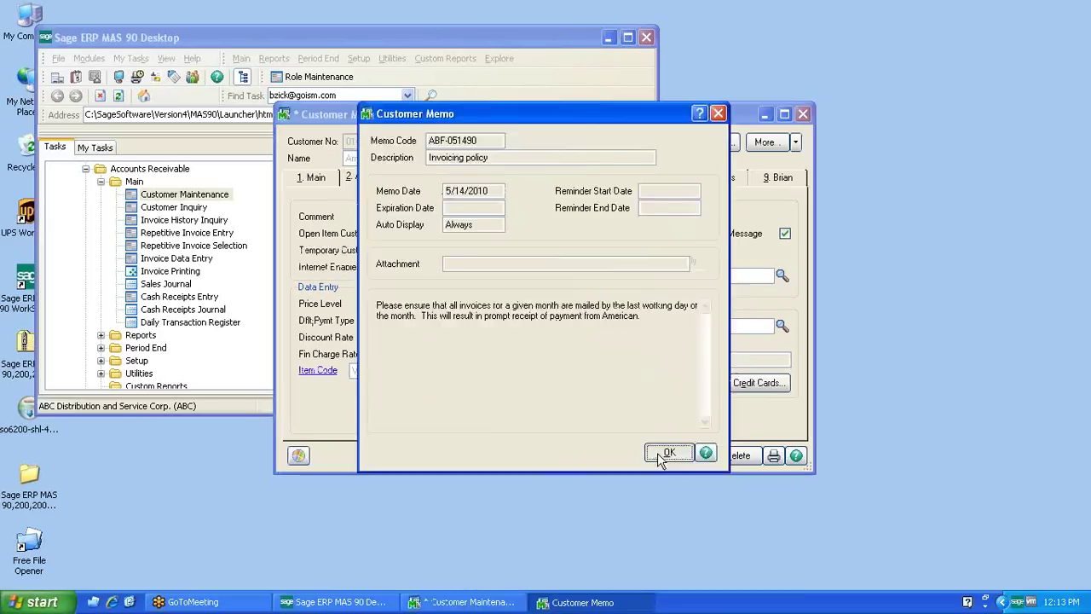
left_click(657, 453)
- Load the Avnet Processing Corp customer, set its Z field to customer type 1 from the lookup, and save the record
left_click(554, 142)
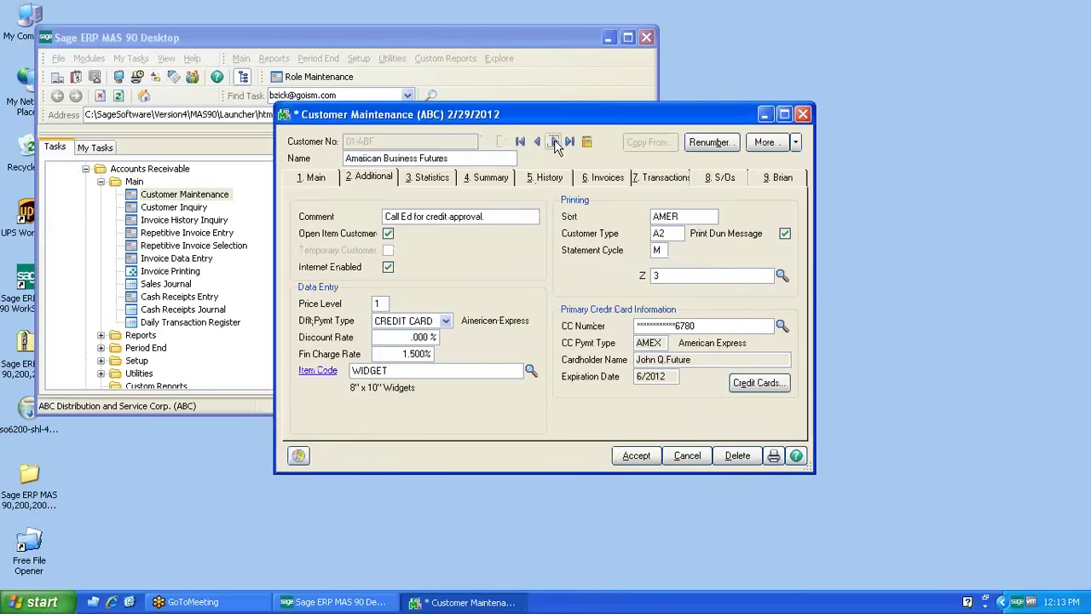
left_click(782, 275)
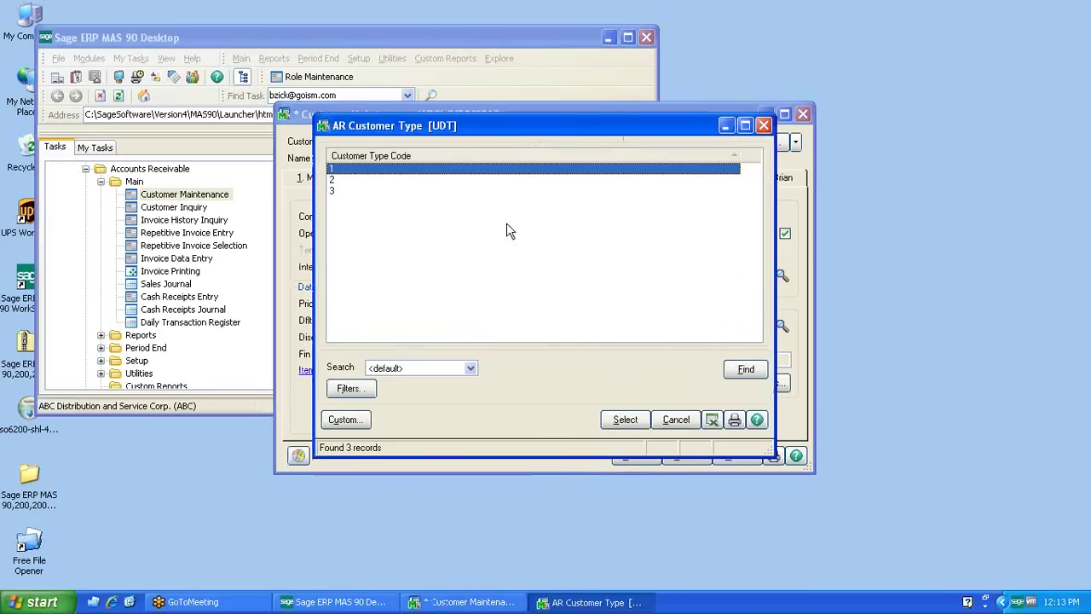
double_click(345, 169)
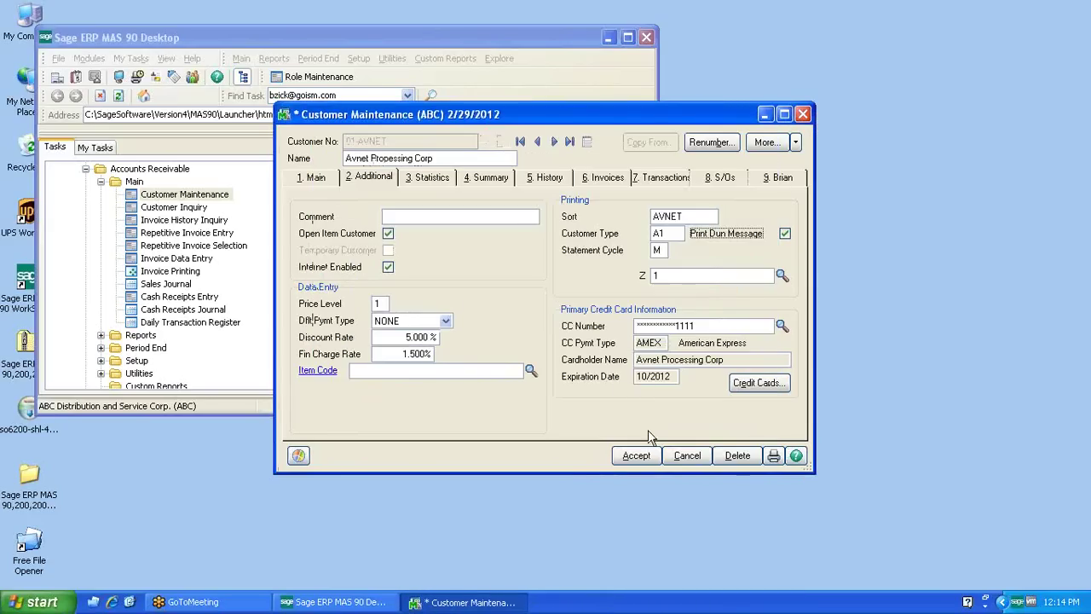
left_click(636, 455)
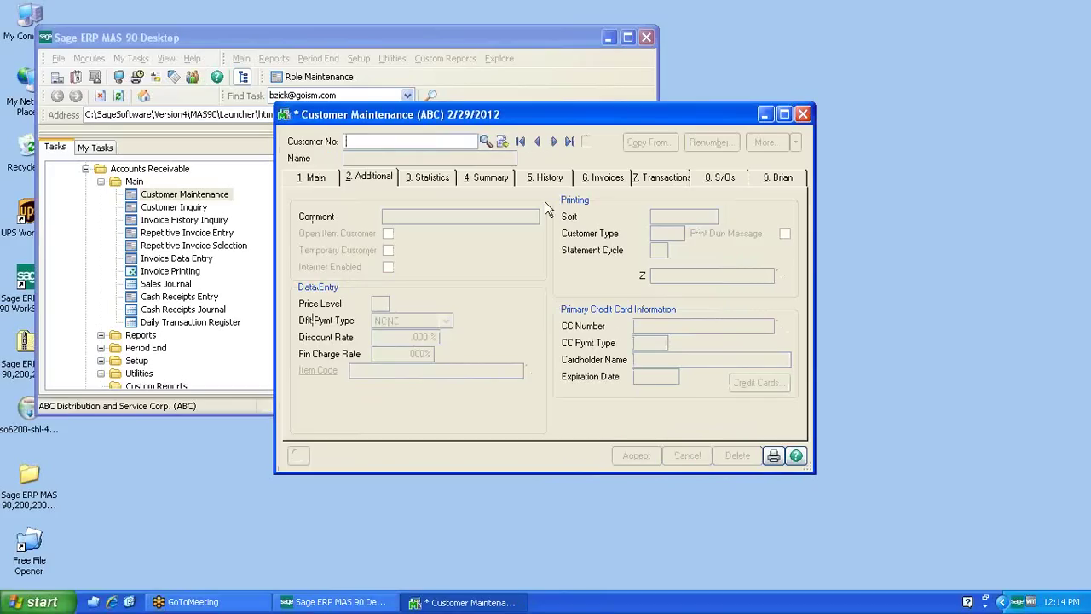
- Review the Z field of American Business Futures, Avnet Processing Corp and Breslin Parts Supply, dismissing the memo and accepting the Breslin record
left_click(537, 141)
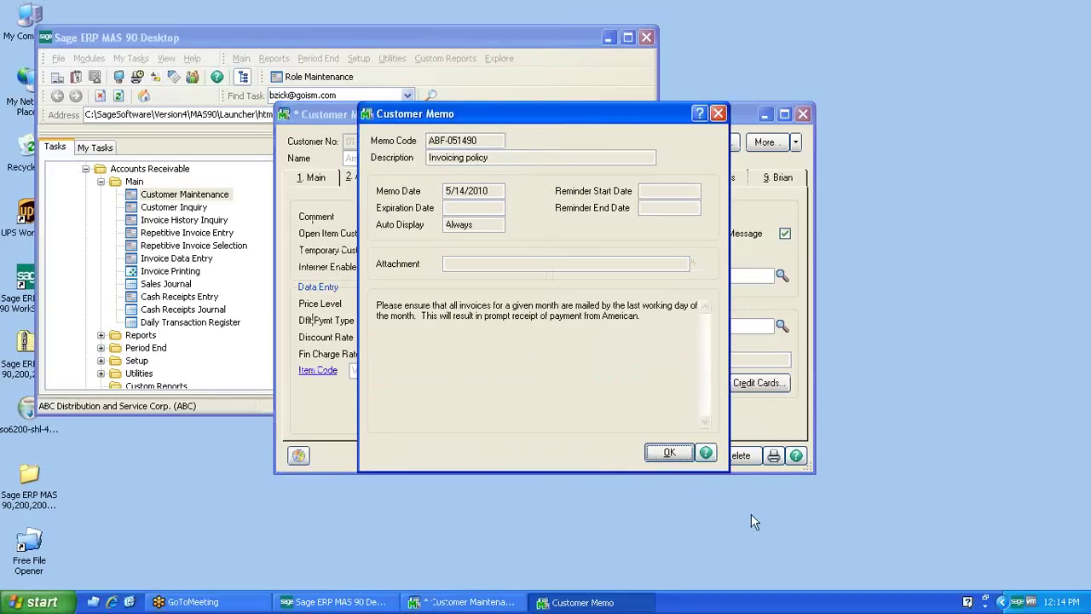
left_click(665, 453)
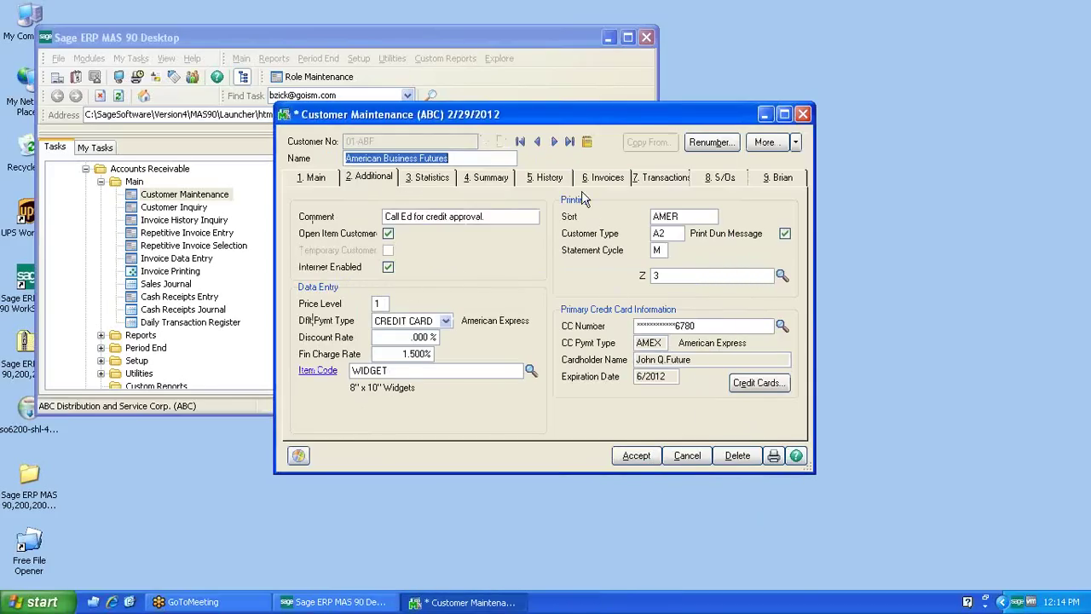
left_click(554, 142)
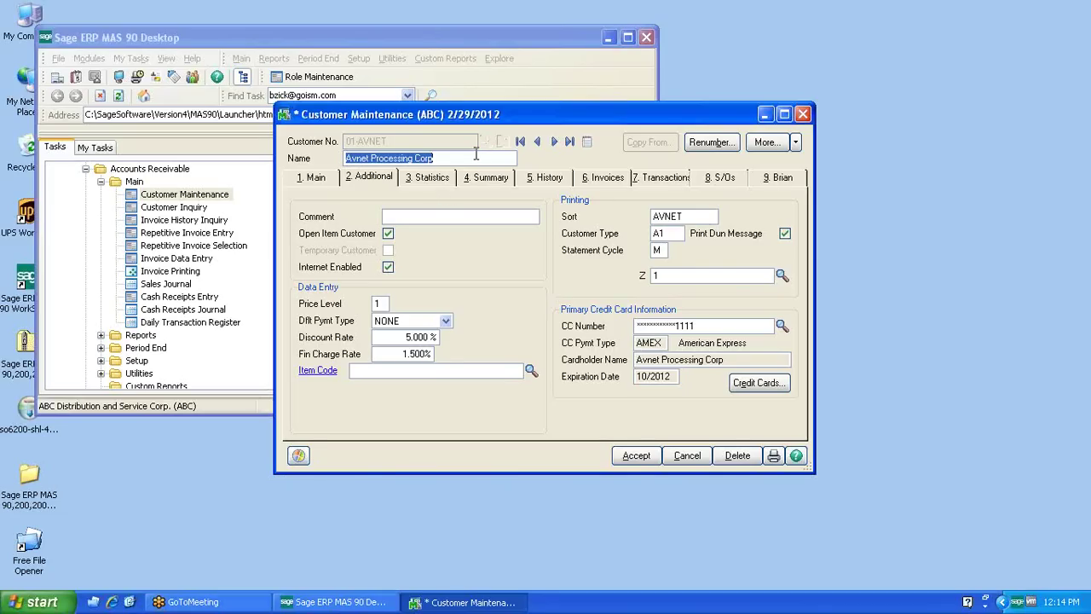
left_click(552, 143)
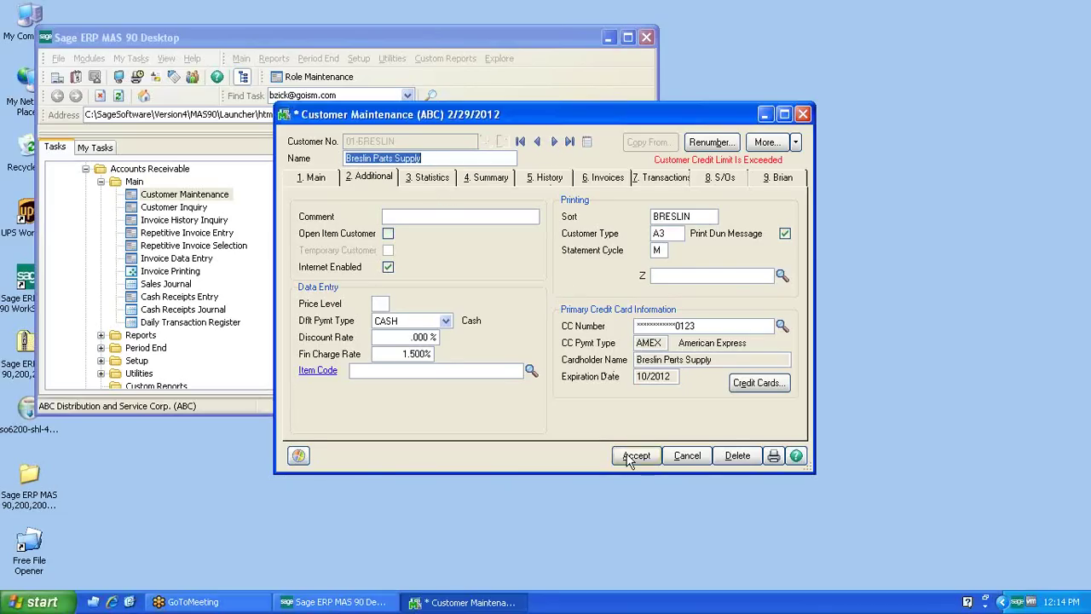
left_click(629, 457)
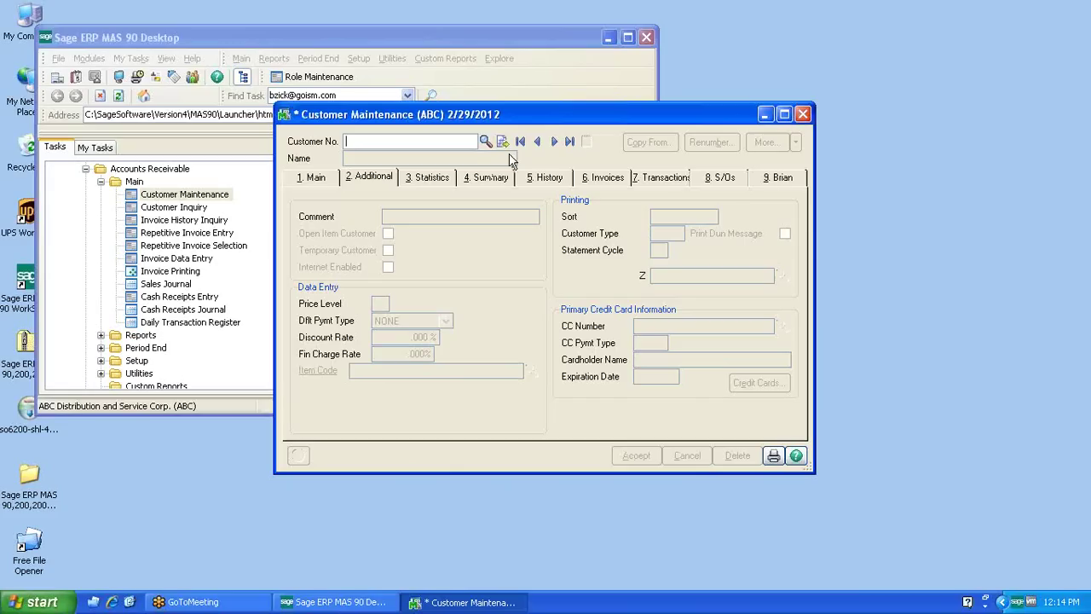
left_click(535, 142)
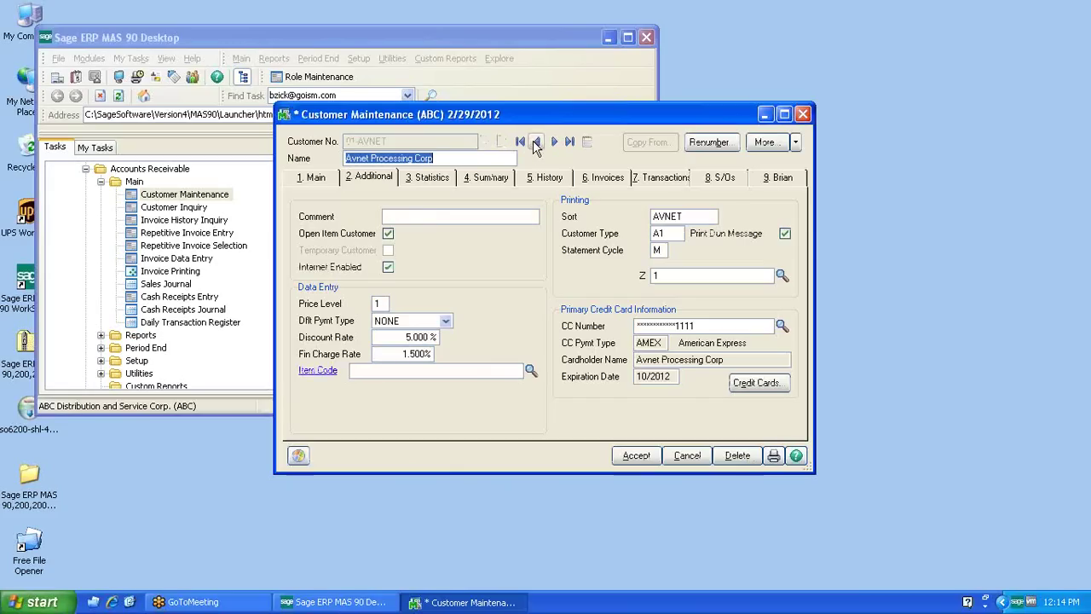
left_click(656, 250)
type("Z")
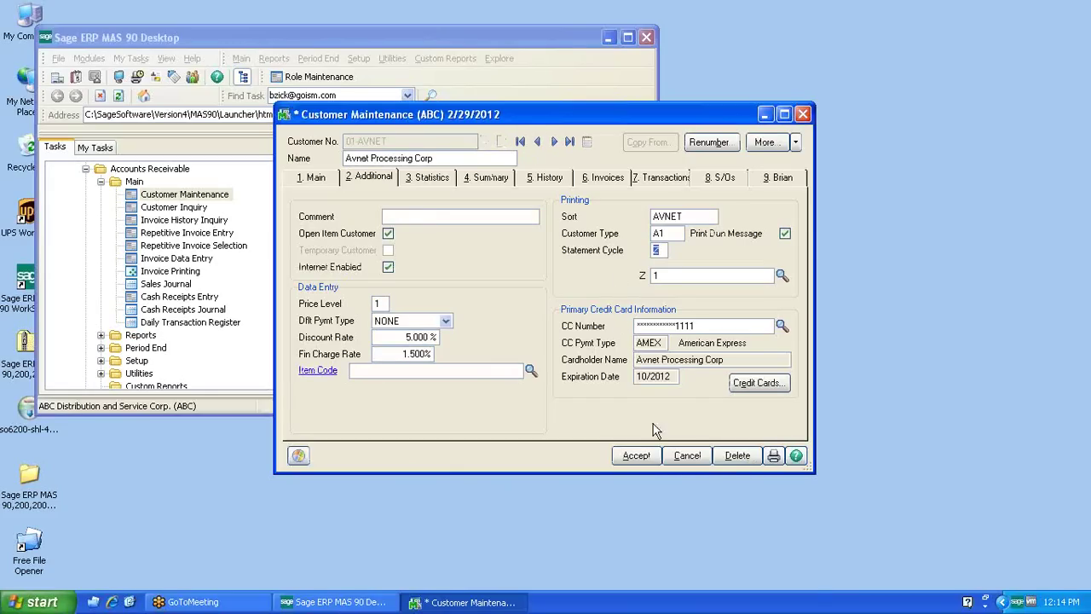
left_click(688, 455)
- Load Breslin Parts Supply, set its statement cycle to 5, and try to save the record with the Z field empty
left_click(555, 142)
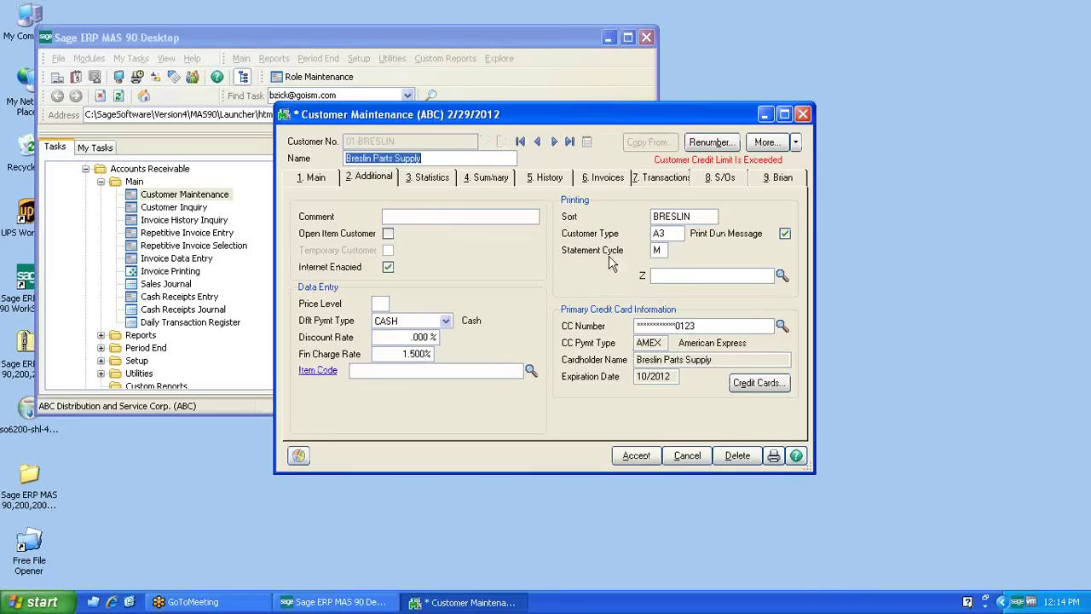
left_click(656, 250)
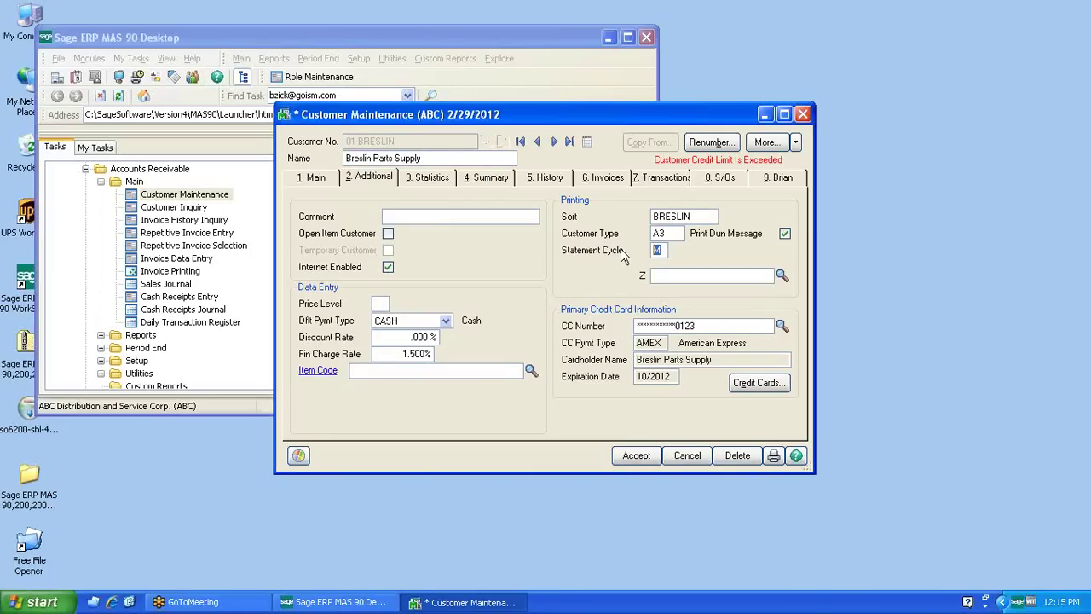
type("5")
left_click(636, 455)
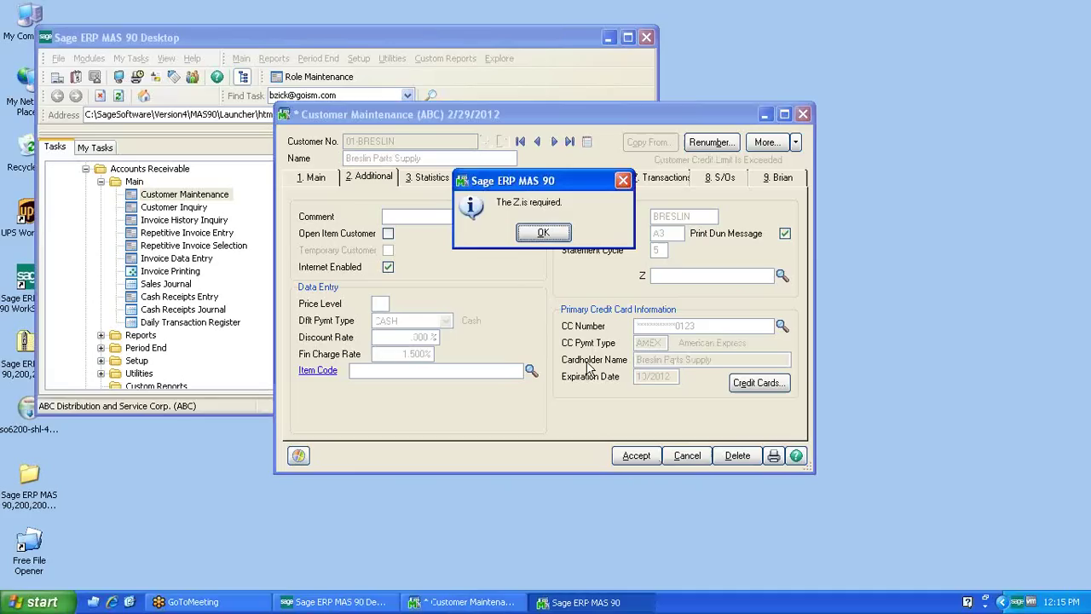
left_click(543, 233)
- Set the Z field of Breslin Parts Supply to 1 and save the customer
type("1")
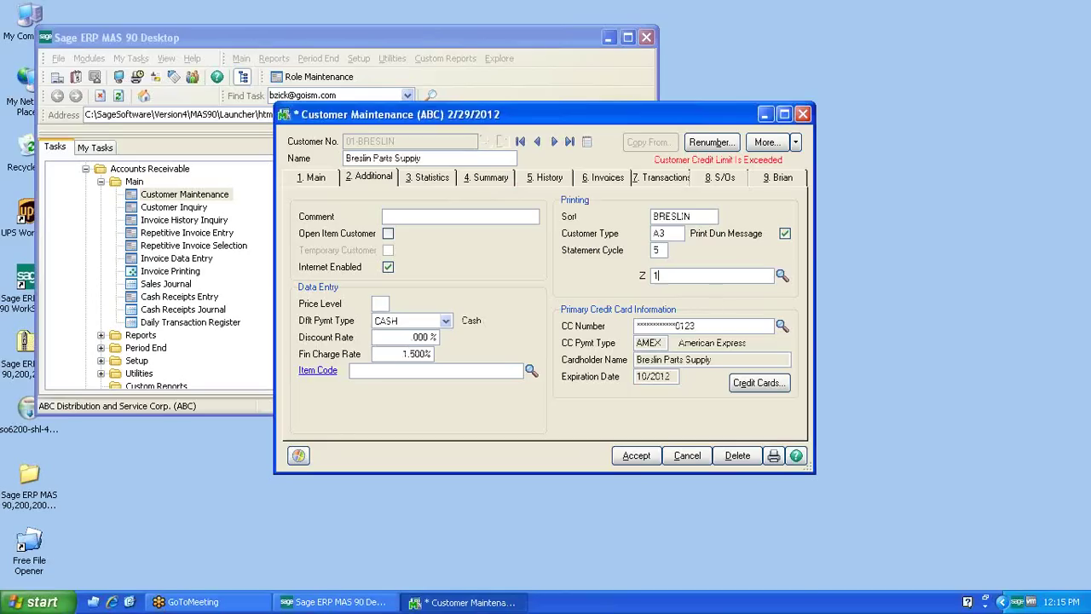
key("Tab")
left_click(643, 458)
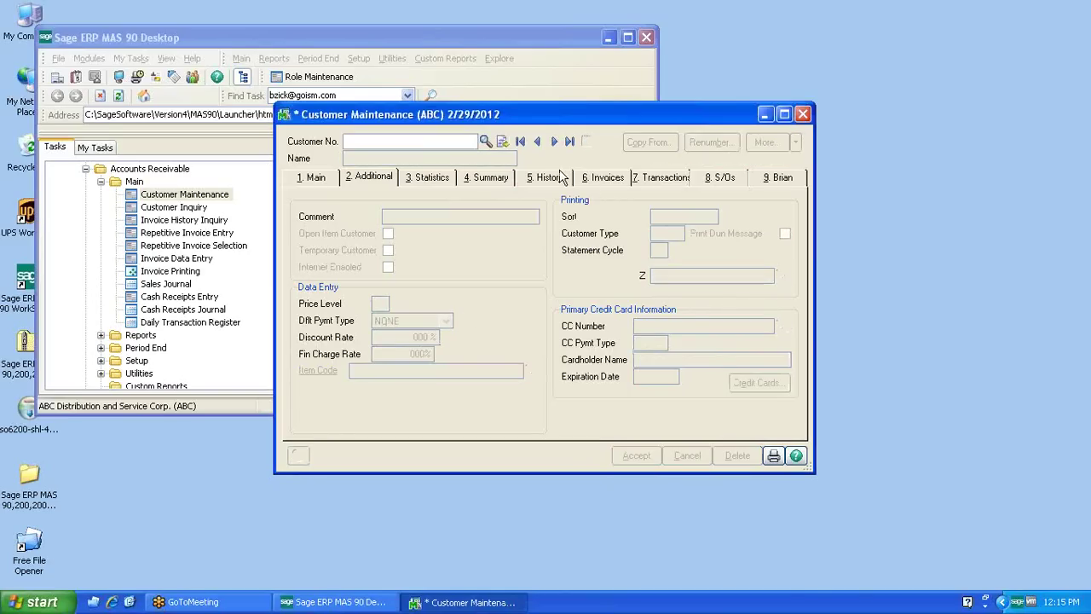
- Try to set the Z field of Avnet Processing Corp to the undefined code 6, cancel the edit, and close Customer Maintenance
left_click(537, 143)
left_click(672, 276)
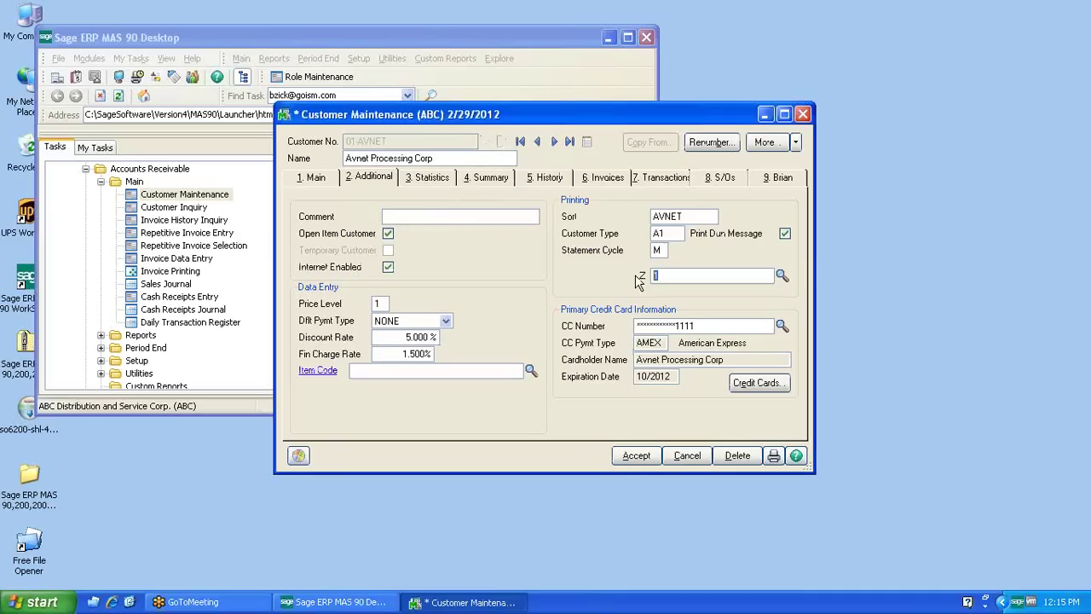
type("6")
key("Tab")
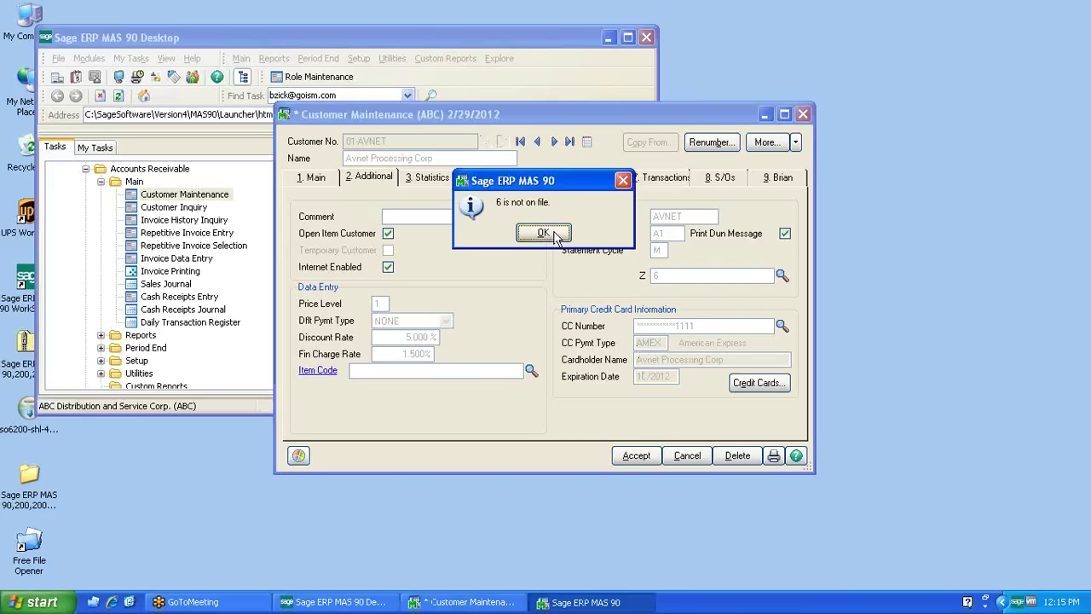
left_click(543, 233)
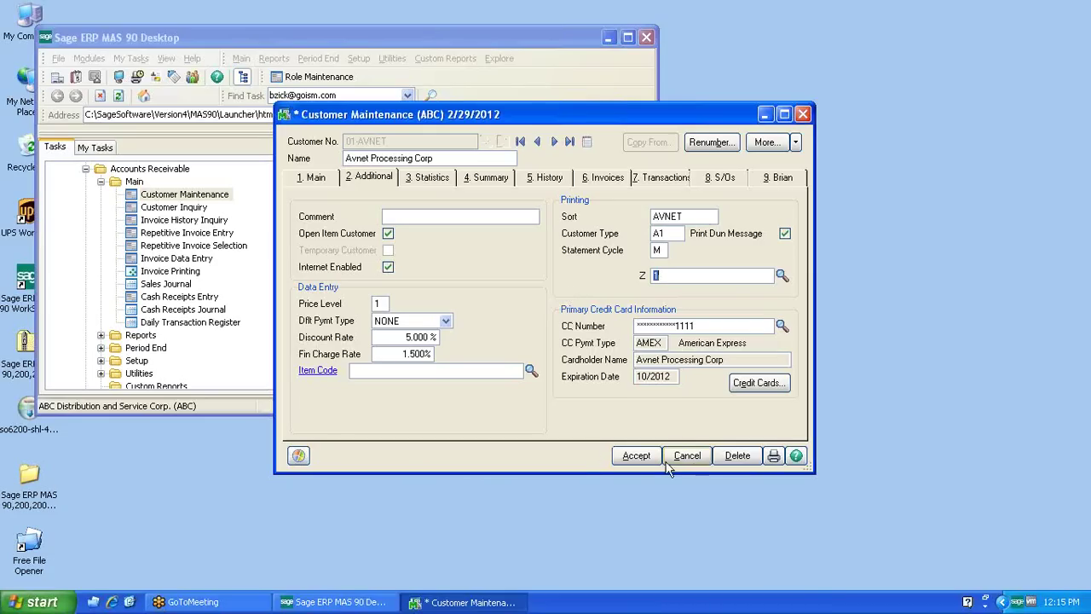
left_click(692, 461)
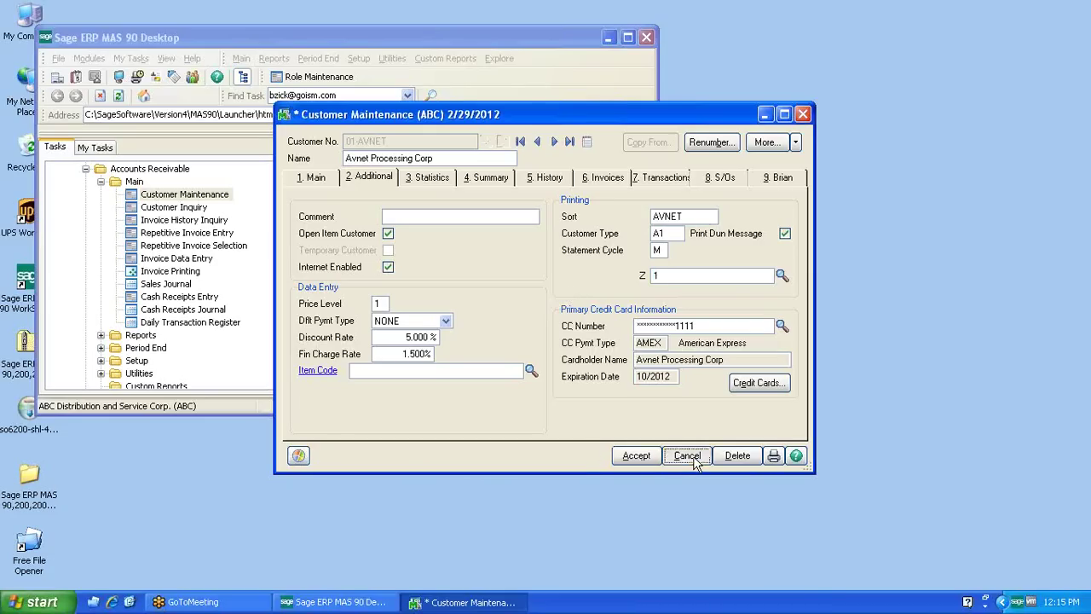
left_click(800, 113)
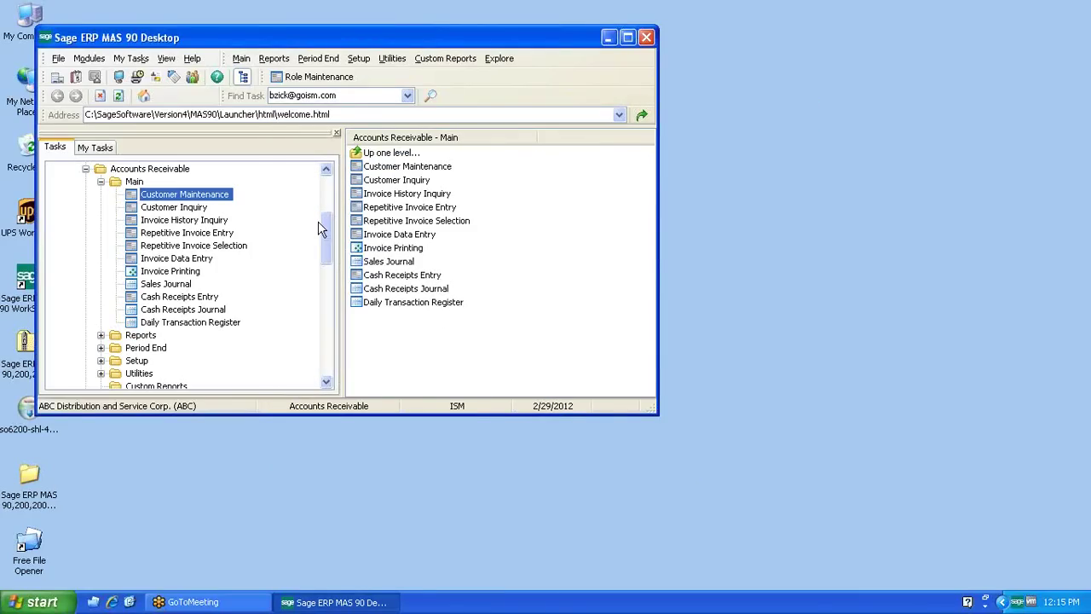
- Try to preview the Customizer Detail Report for all modules with its window kept open after the preview
left_click_drag(329, 228, 330, 381)
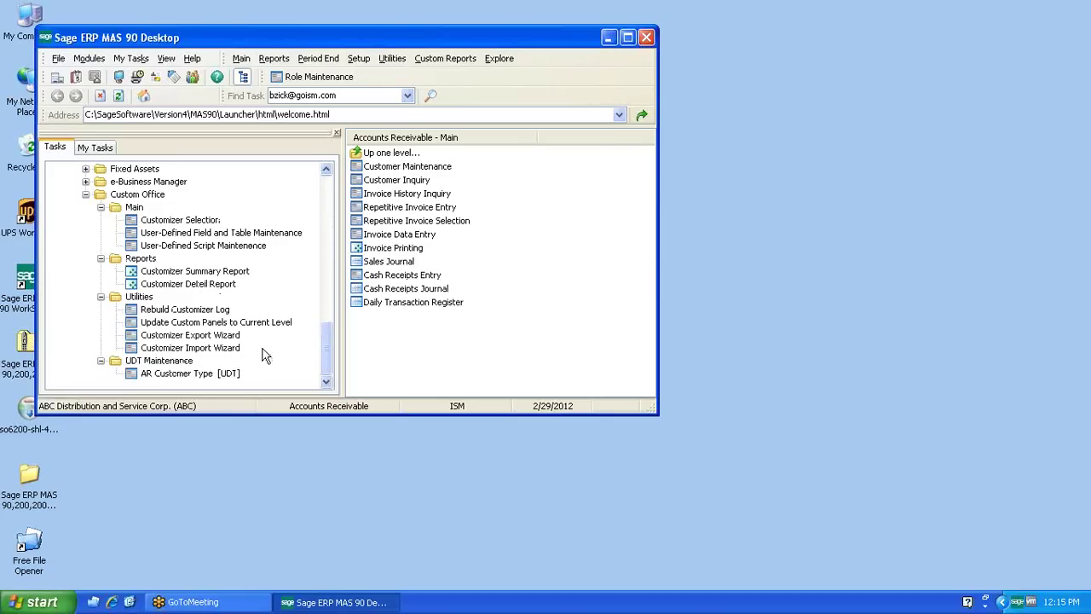
double_click(215, 290)
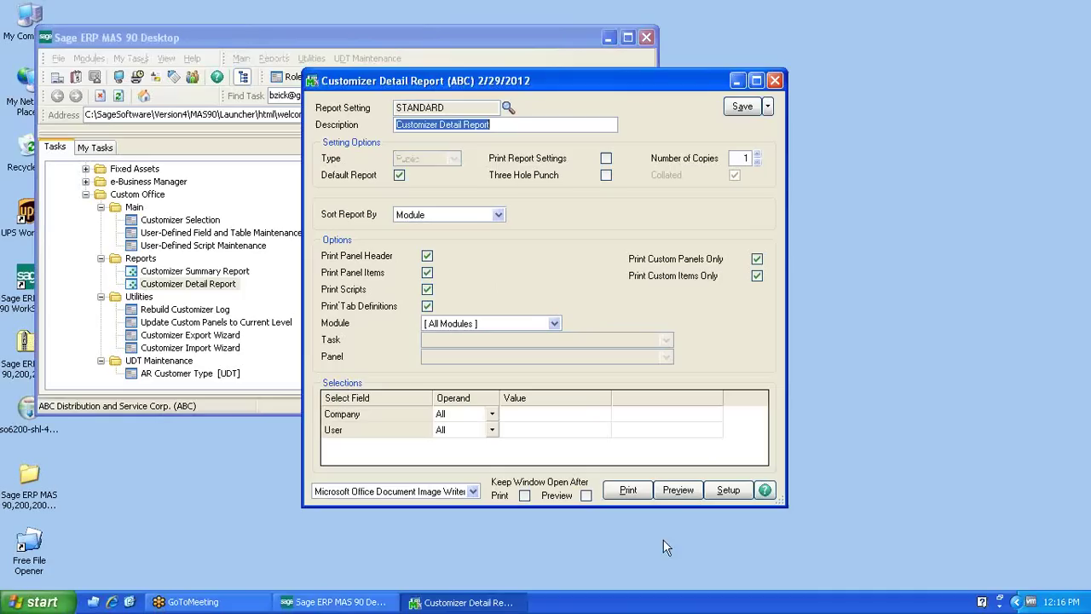
left_click(585, 495)
left_click(673, 491)
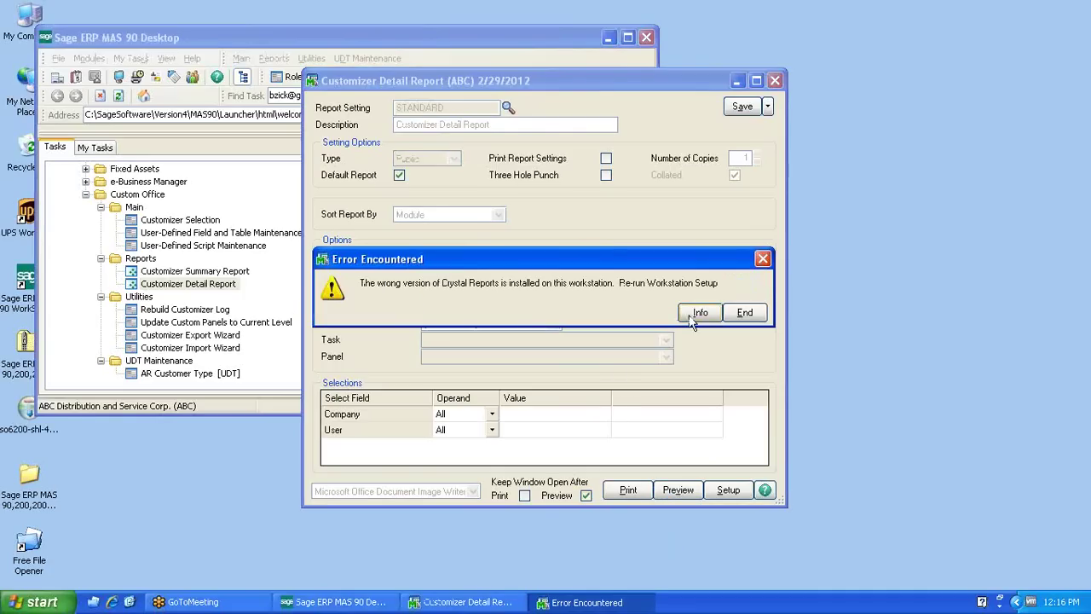
left_click(745, 313)
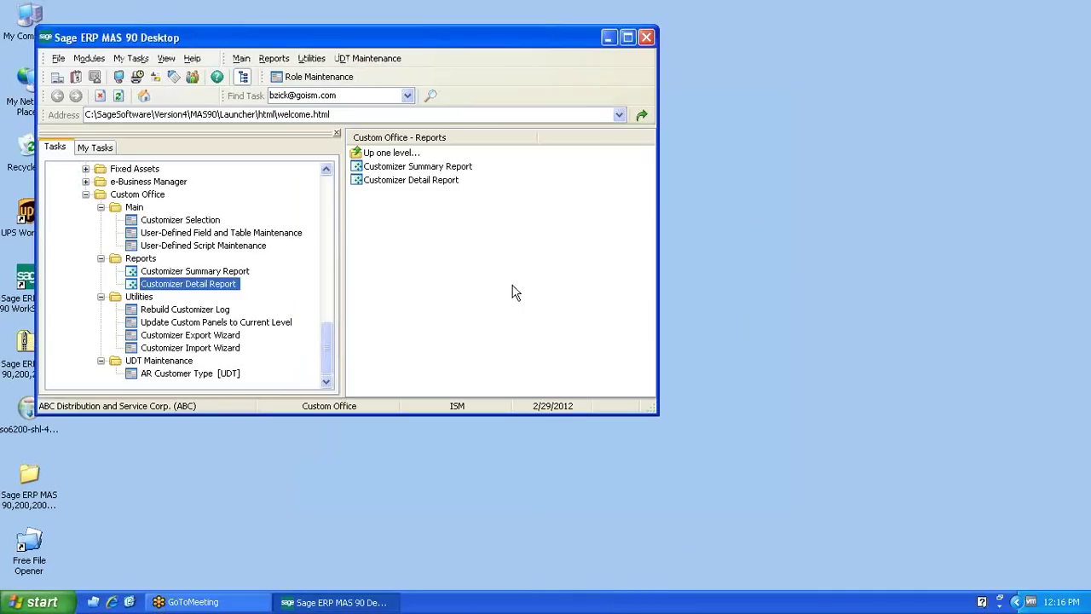
- Try to preview the Customizer Summary Report for all modules with its window kept open after the preview
left_click(235, 272)
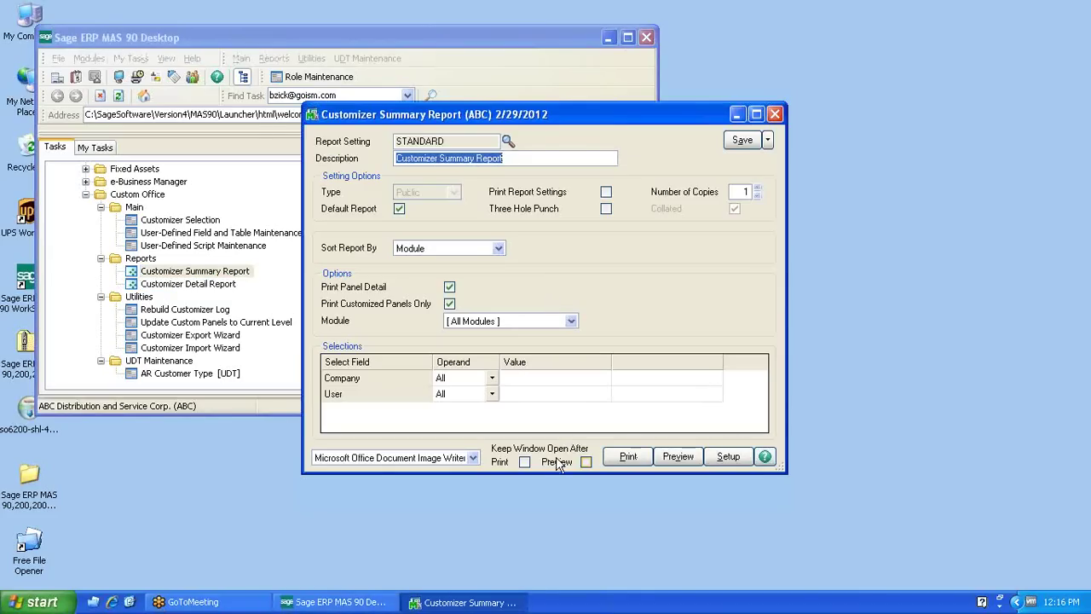
left_click(586, 462)
left_click(678, 457)
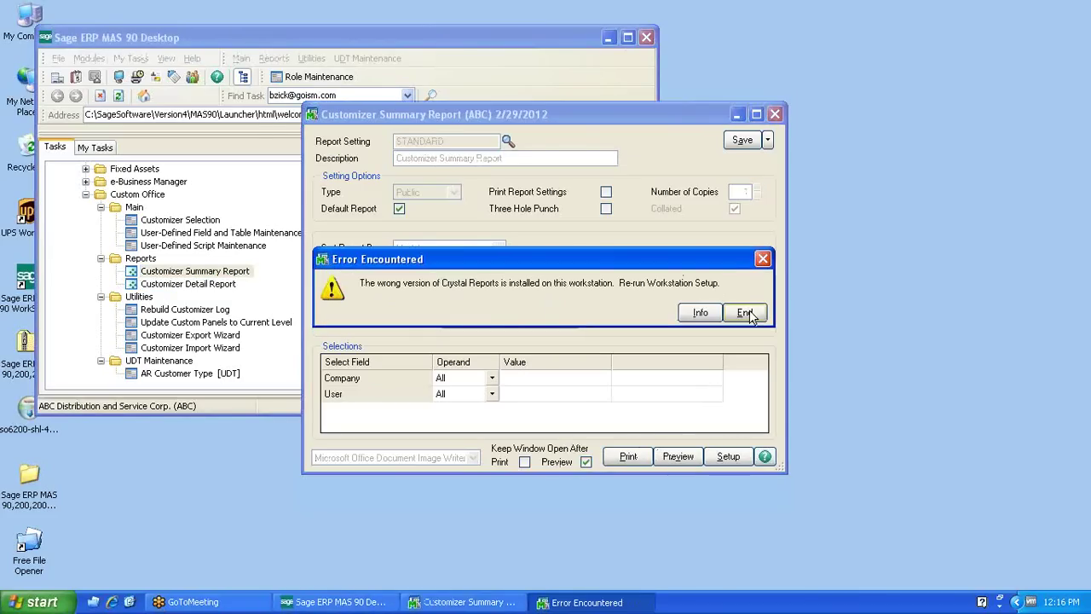
left_click(746, 313)
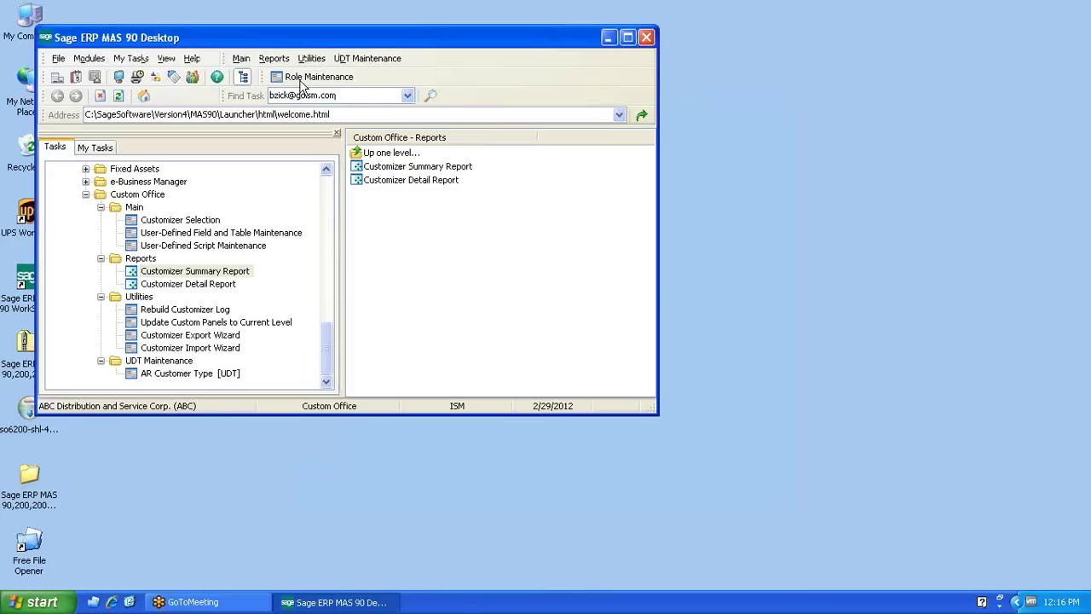
- Open Customer Maintenance in Accounts Receivable, bring up the American Business Futures record and dismiss its memo
left_click_drag(243, 44, 305, 41)
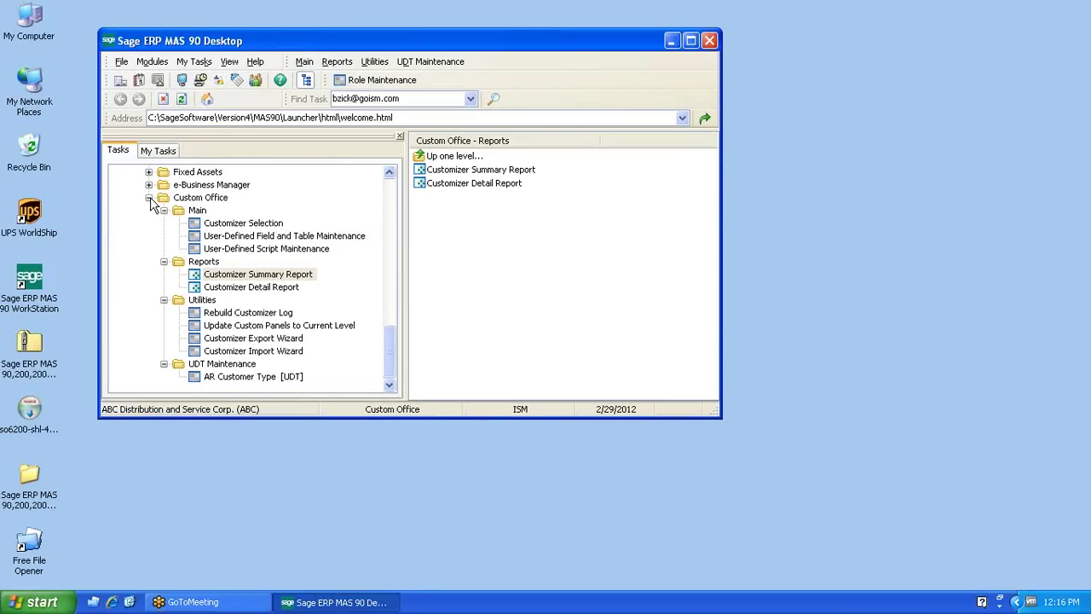
left_click(386, 193)
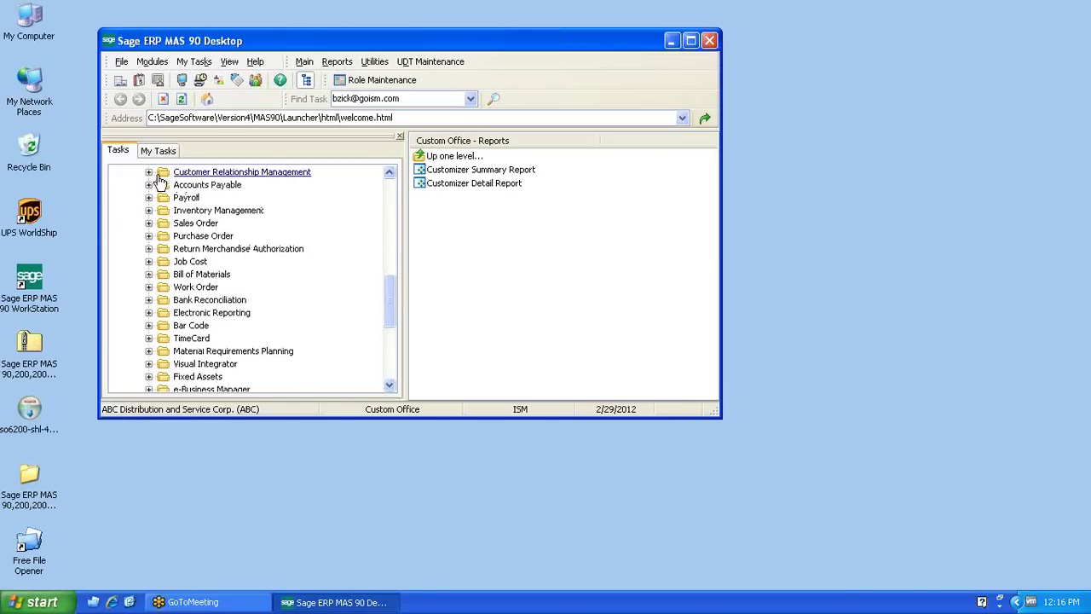
left_click(389, 174)
left_click_drag(390, 174, 390, 175)
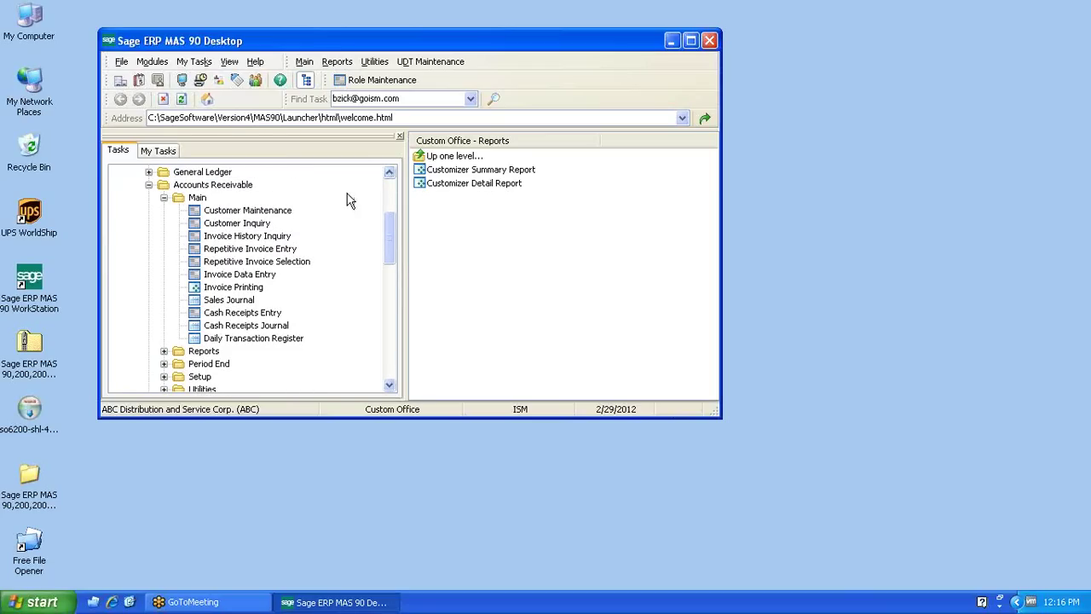
left_click(288, 212)
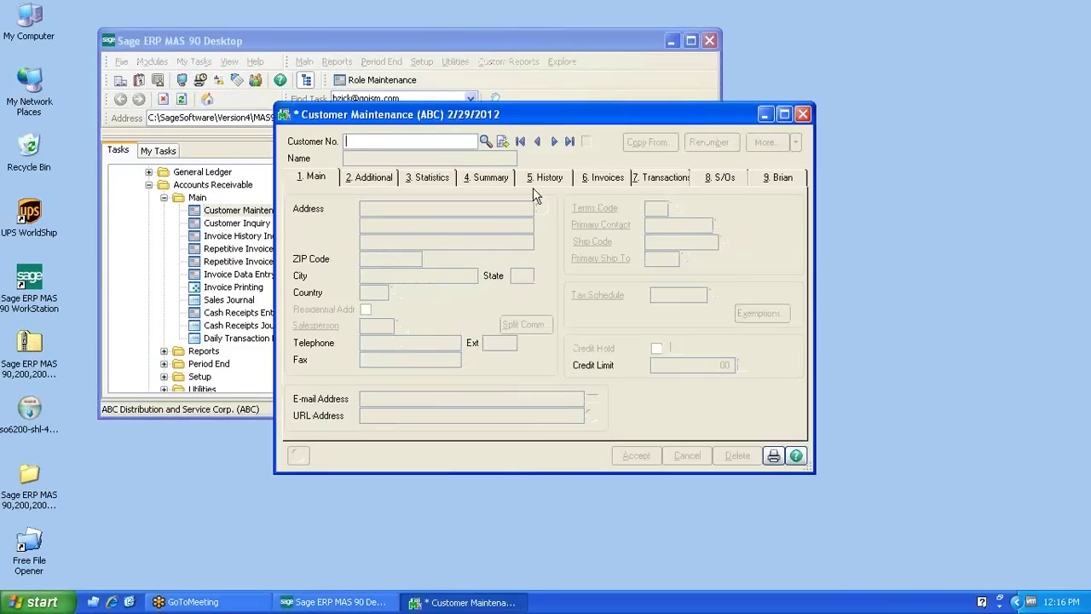
left_click(555, 142)
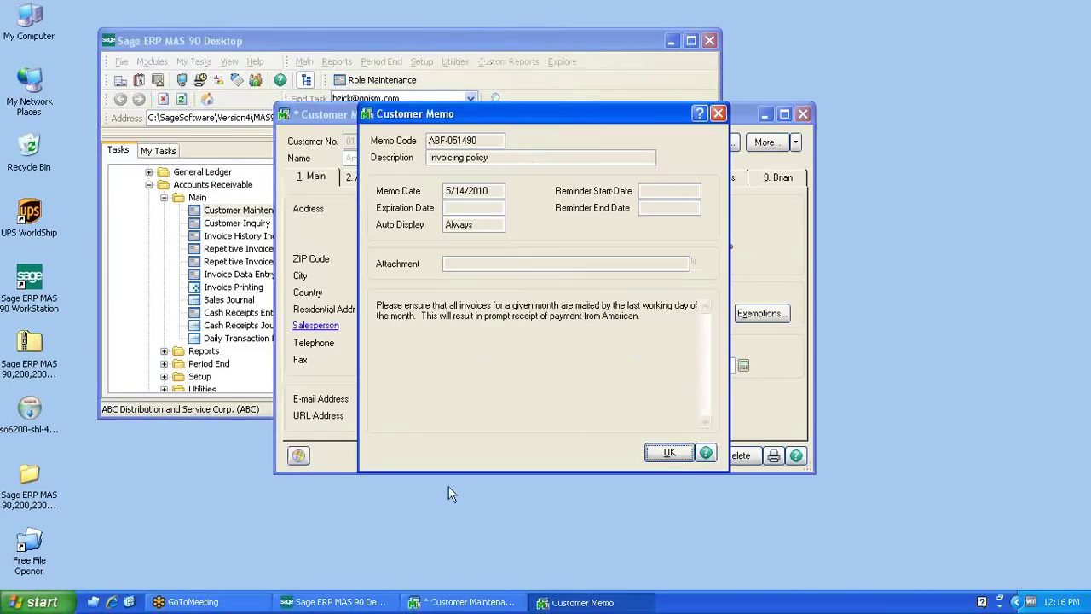
left_click(669, 452)
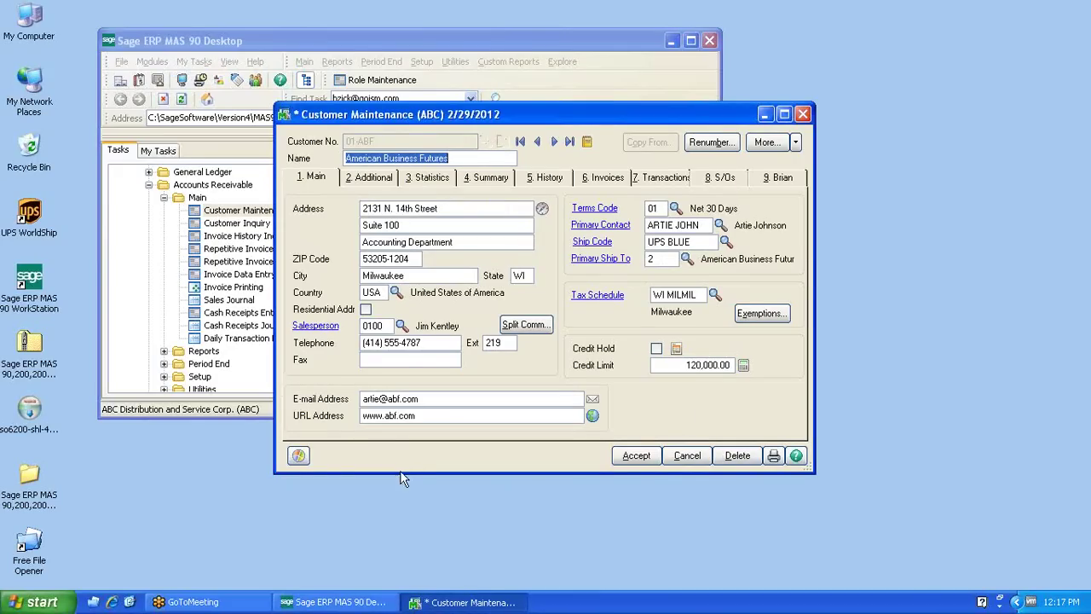
- View the merge data for the Credit Limit Increase template from Office Template Manager, and close the worksheet
left_click(297, 457)
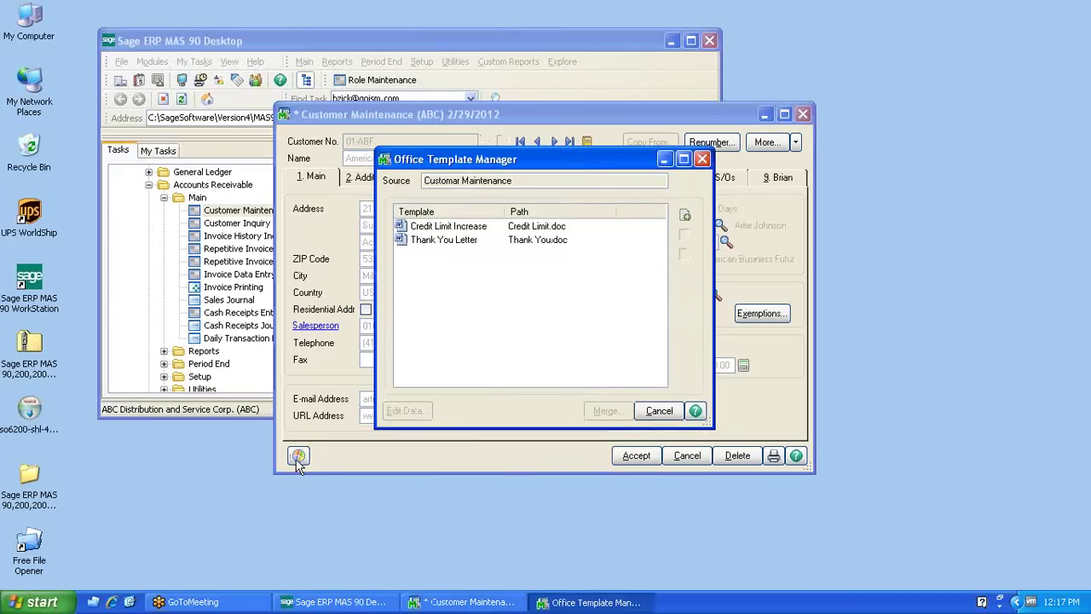
left_click(447, 228)
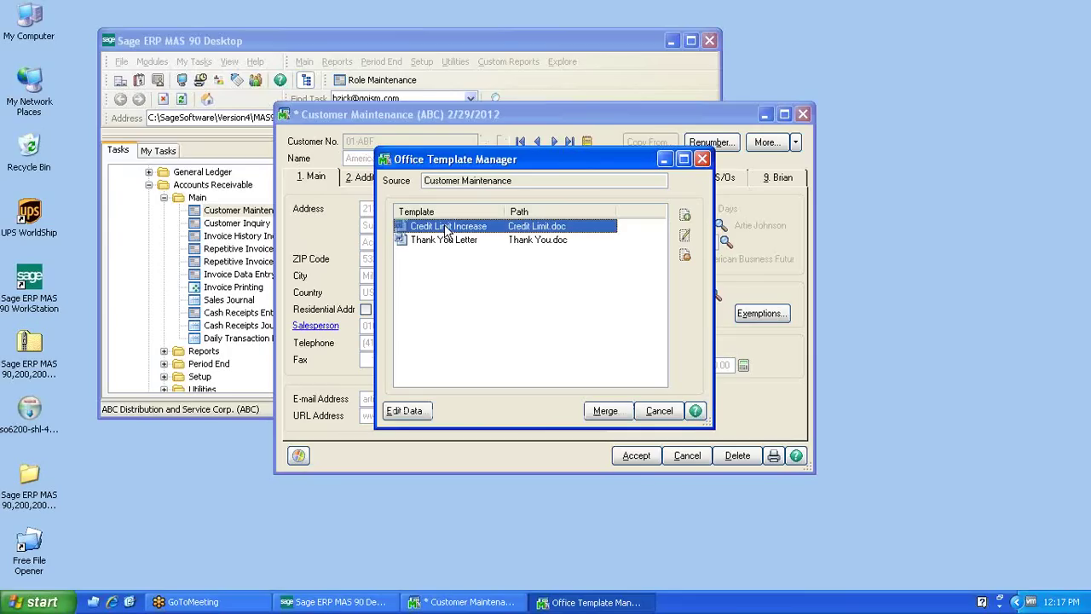
left_click(402, 410)
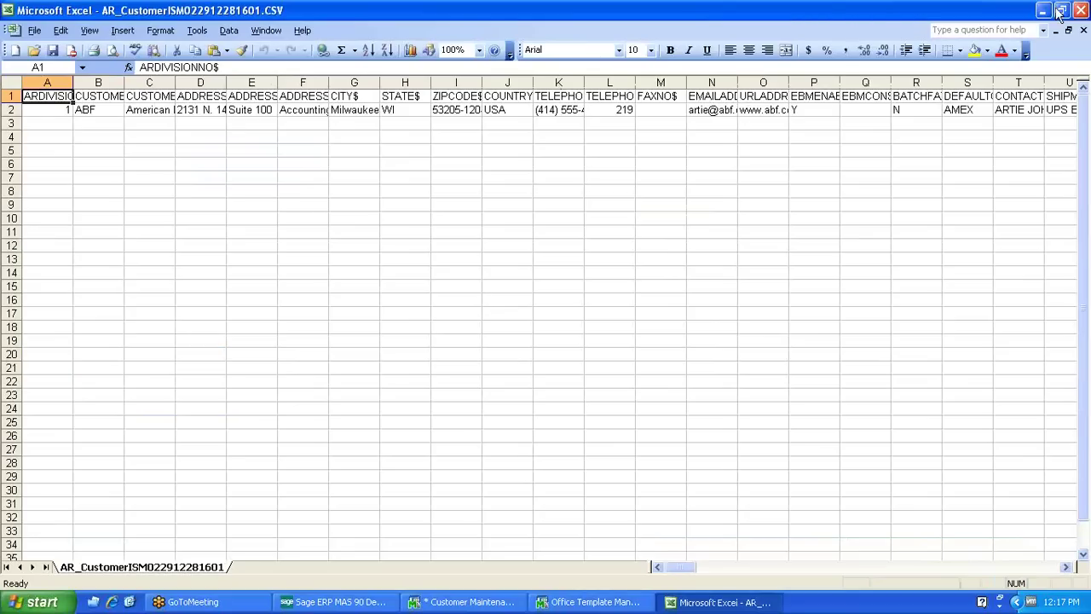
right_click(816, 14)
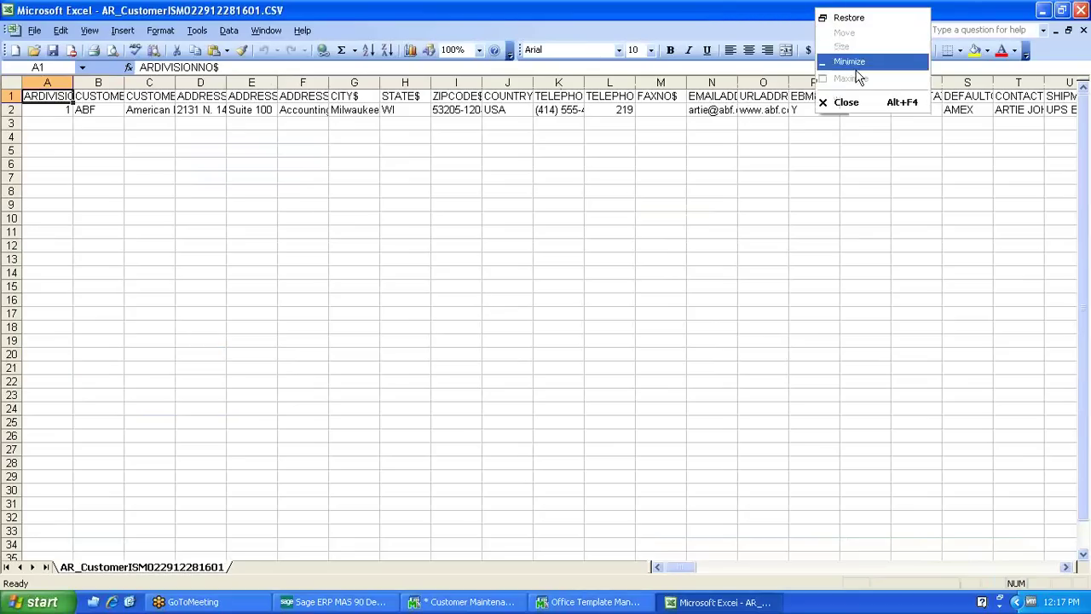
left_click(842, 102)
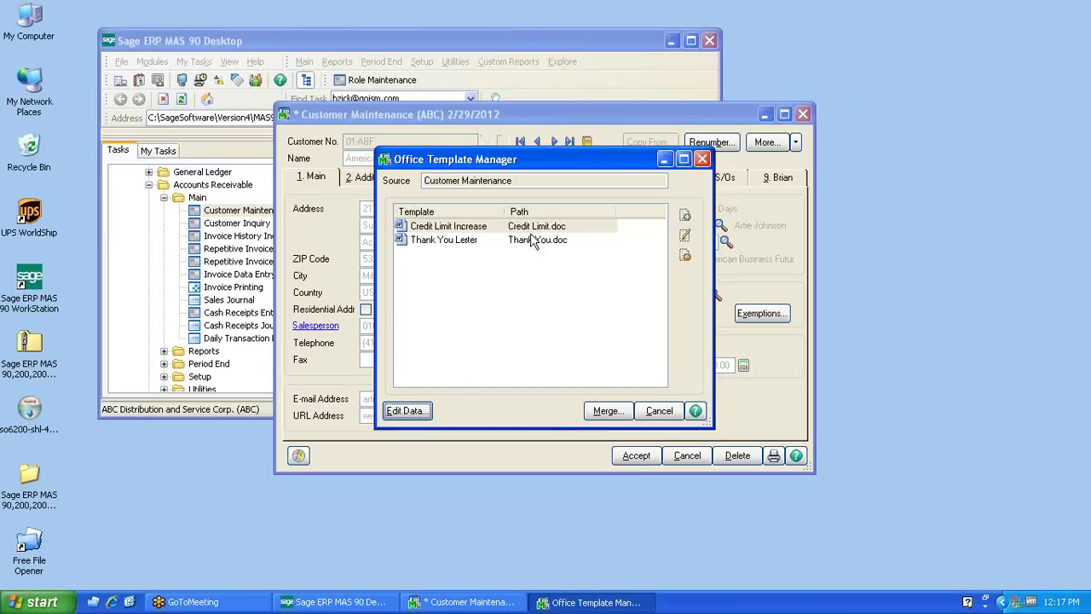
- Try to open the Credit Limit Increase template for editing and reselect it in the template list
left_click(474, 232)
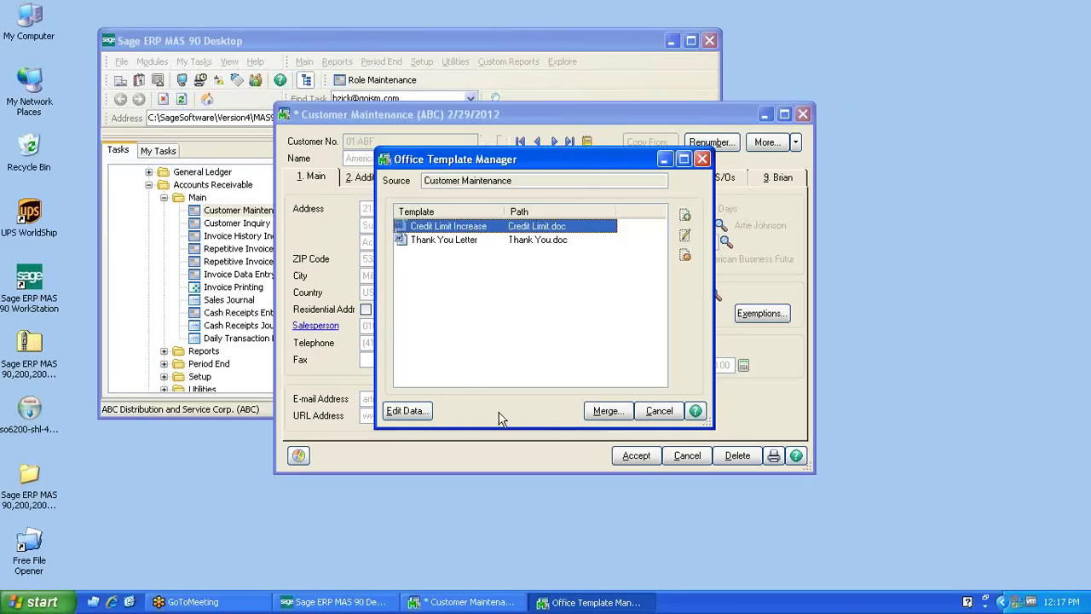
left_click(685, 236)
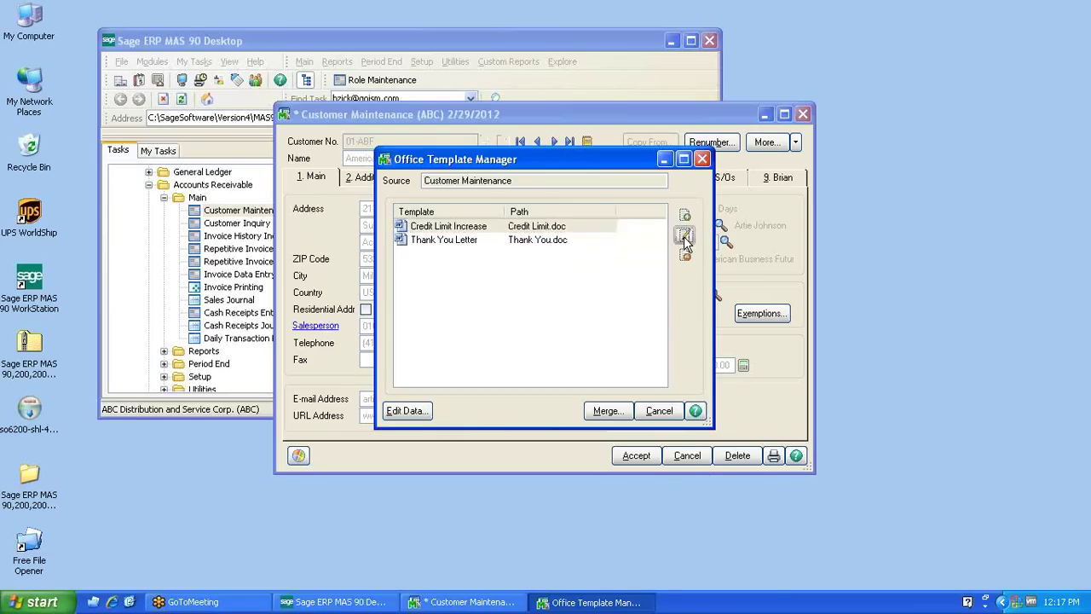
left_click(561, 242)
left_click(479, 230)
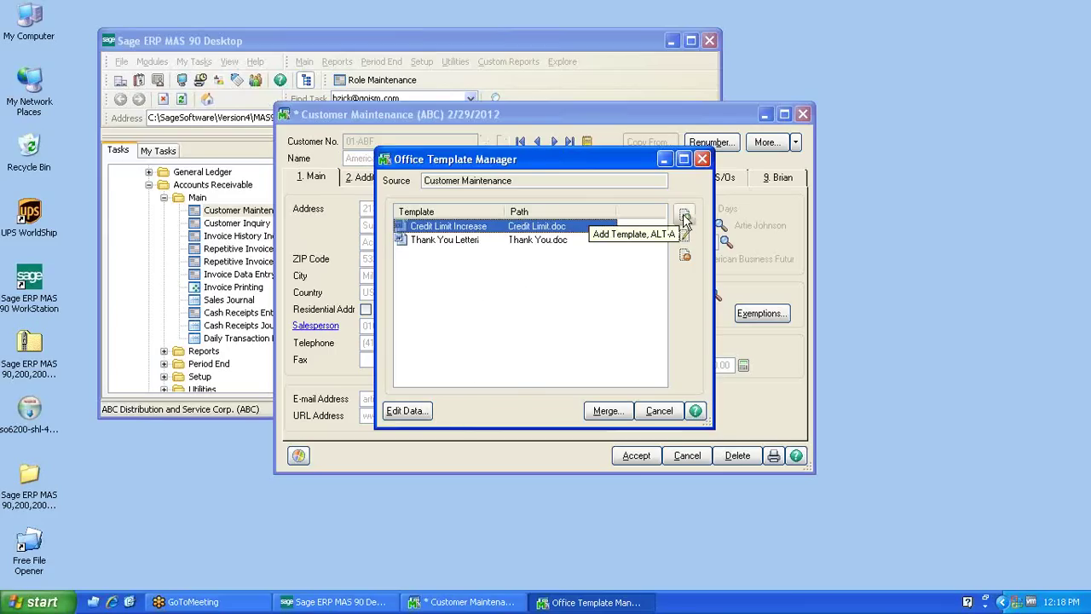
- Reopen the Credit Limit Increase merge data, review the additional customer fields beyond the shipping method, and close the worksheet
left_click(406, 411)
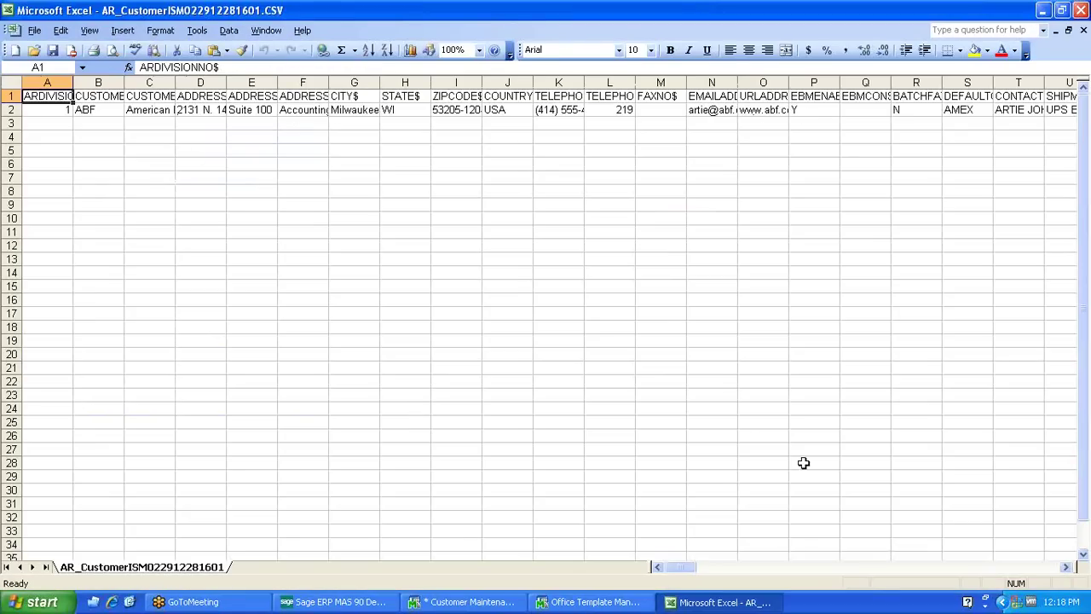
left_click(805, 567)
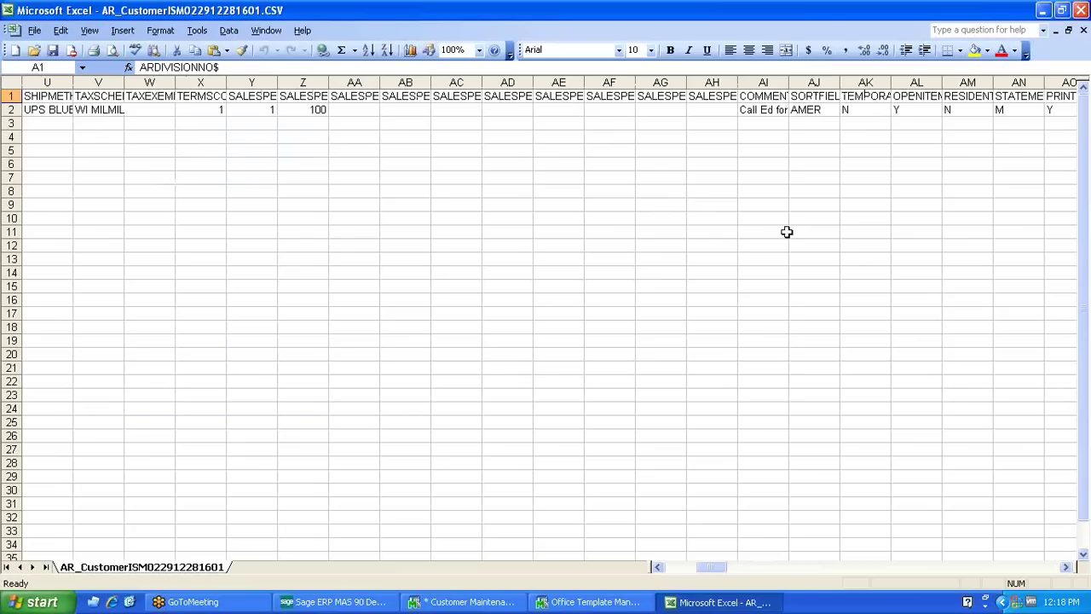
right_click(791, 12)
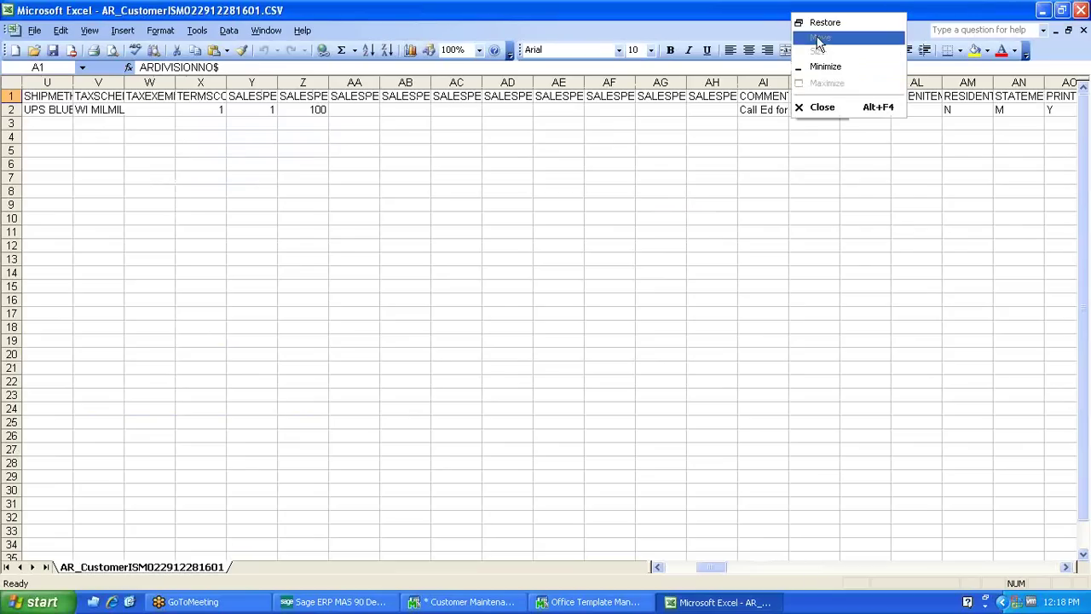
left_click(821, 108)
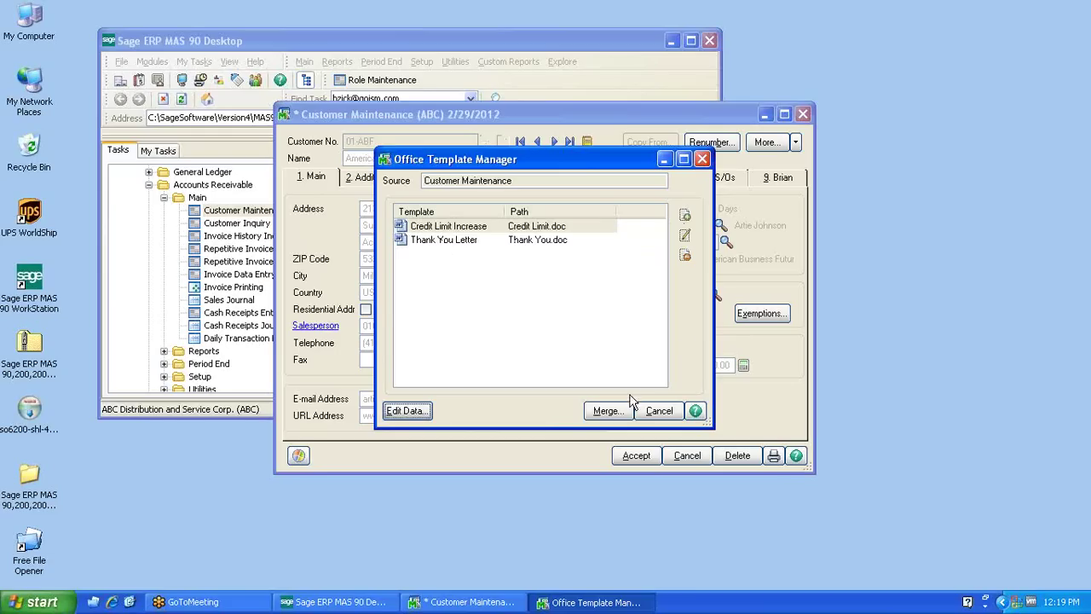
- Read the help topic on adding a template to Office Template Manager
left_click(696, 411)
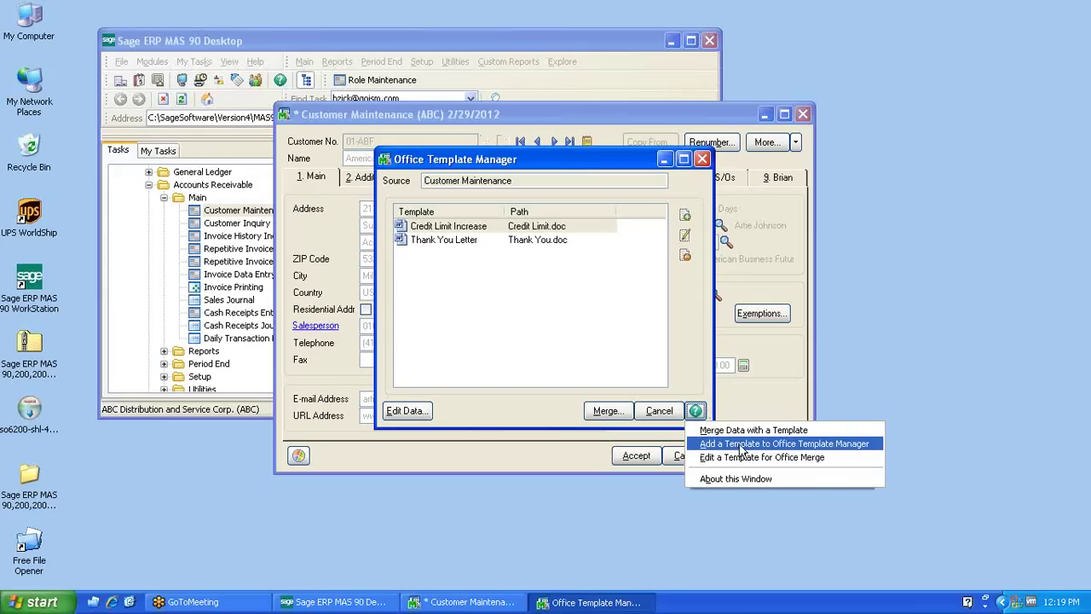
left_click(742, 445)
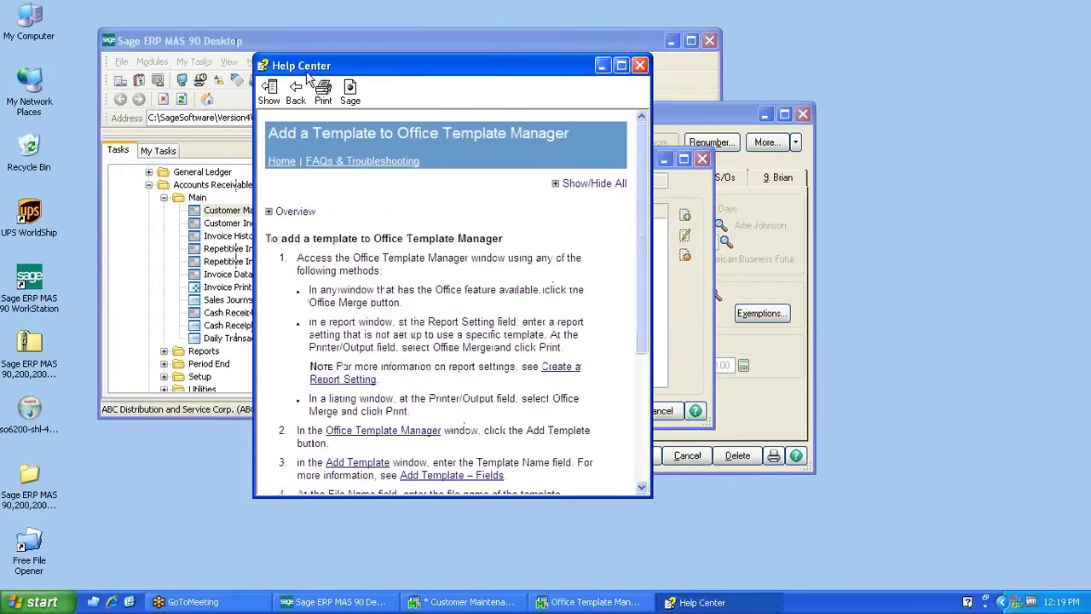
scroll(467, 298, "down", 4)
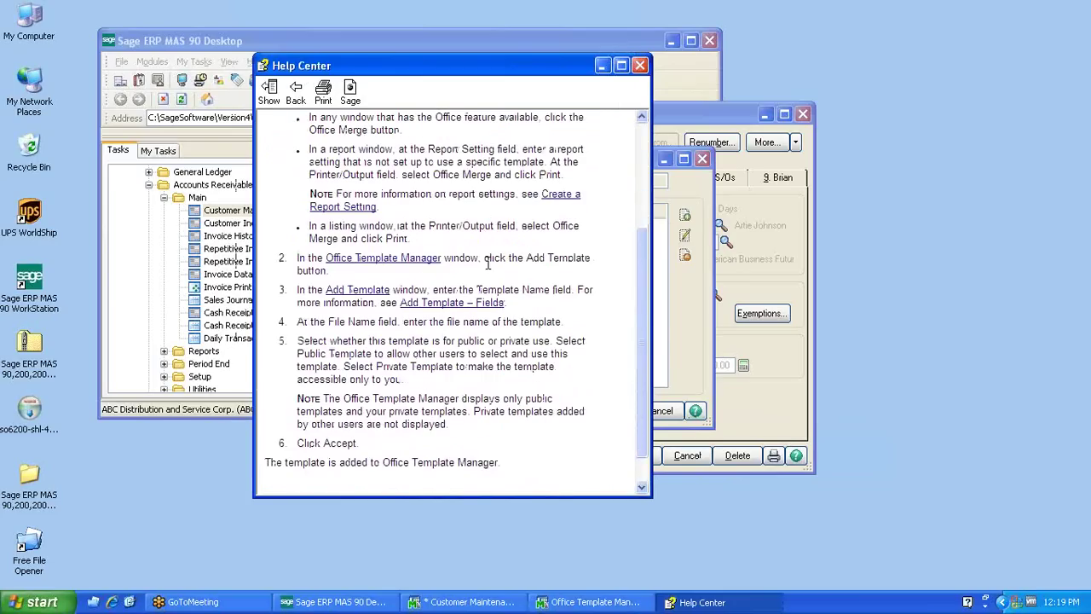
scroll(487, 267, "up", 4)
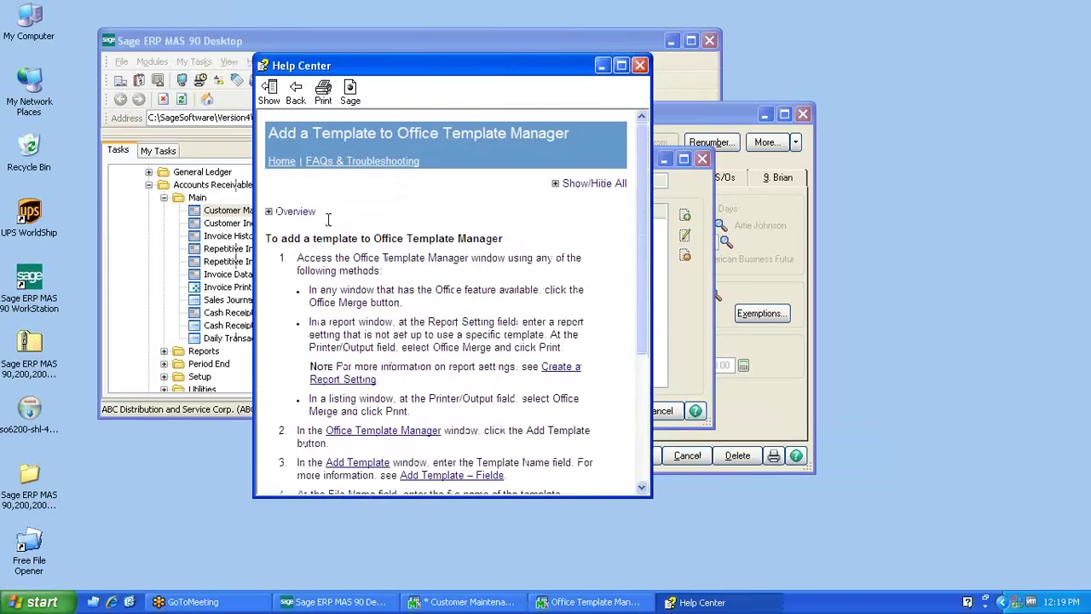
- Search the Help Center for "merge" and close the help window
left_click(271, 94)
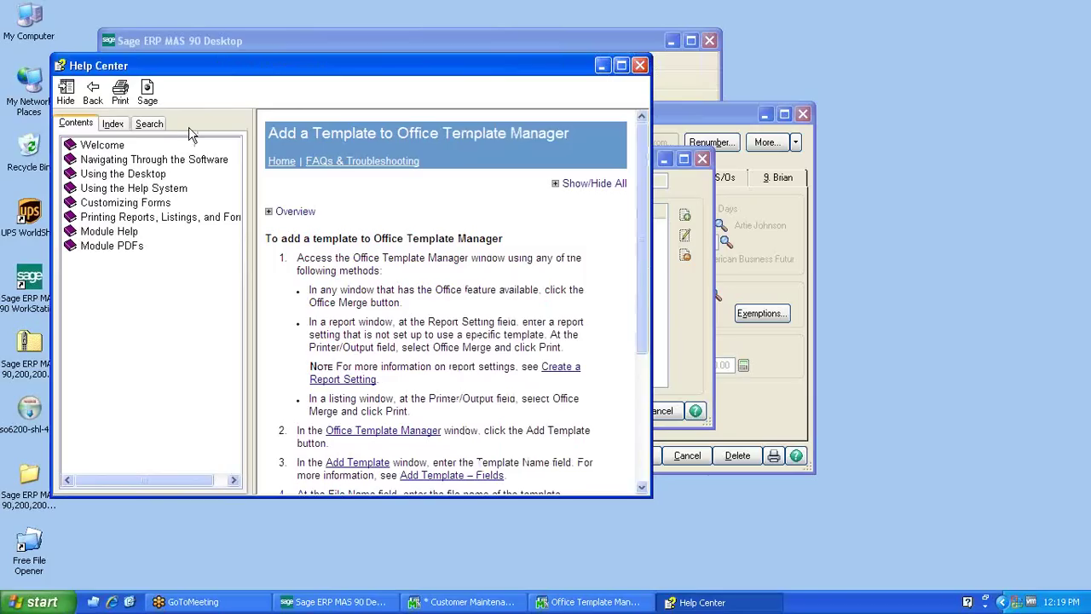
left_click(149, 124)
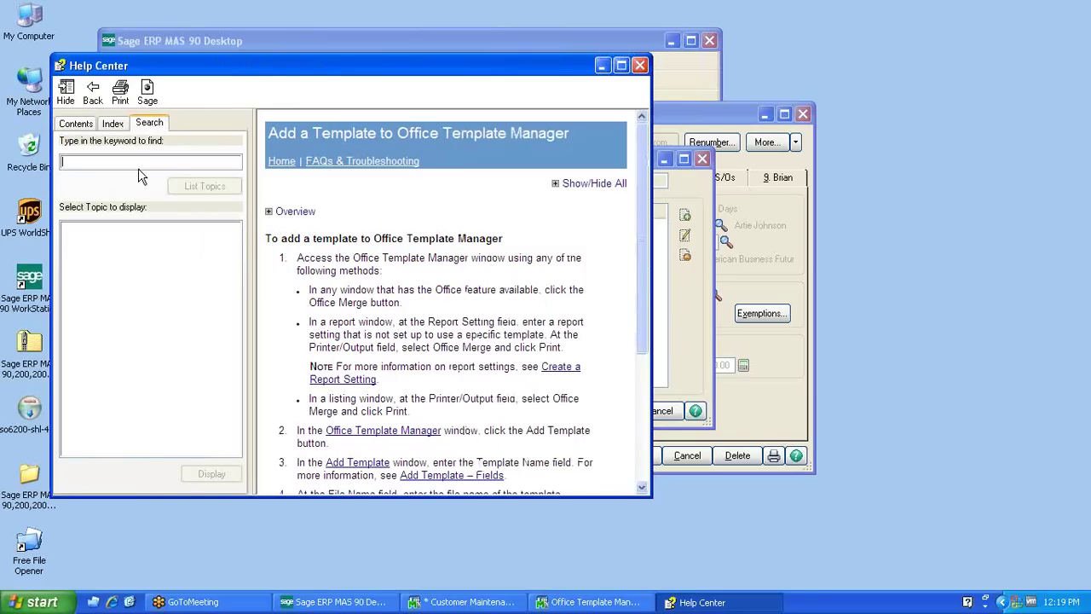
type("merge")
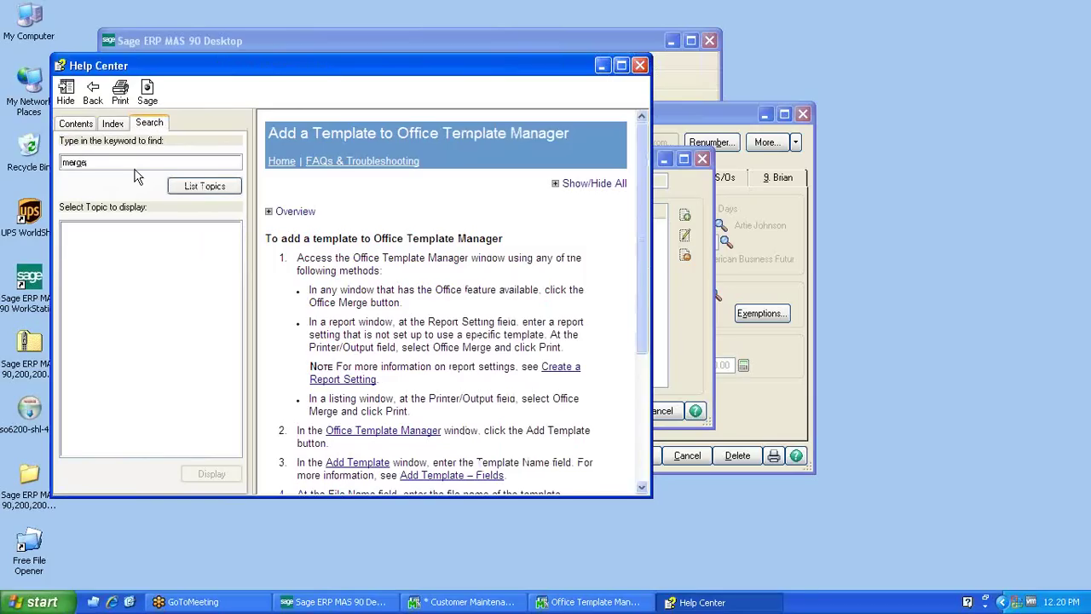
left_click(200, 185)
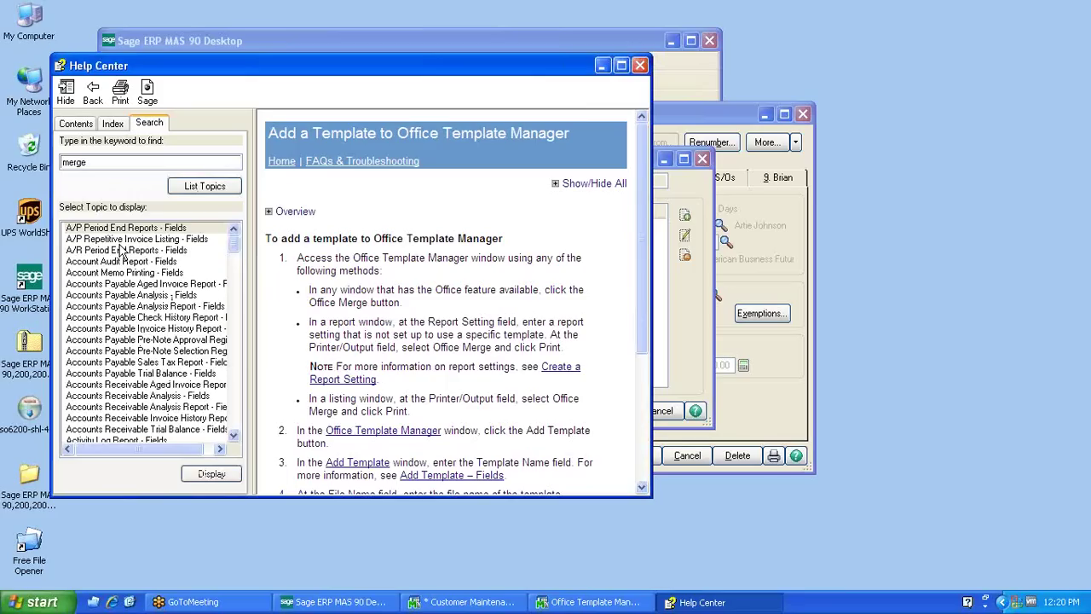
left_click(640, 65)
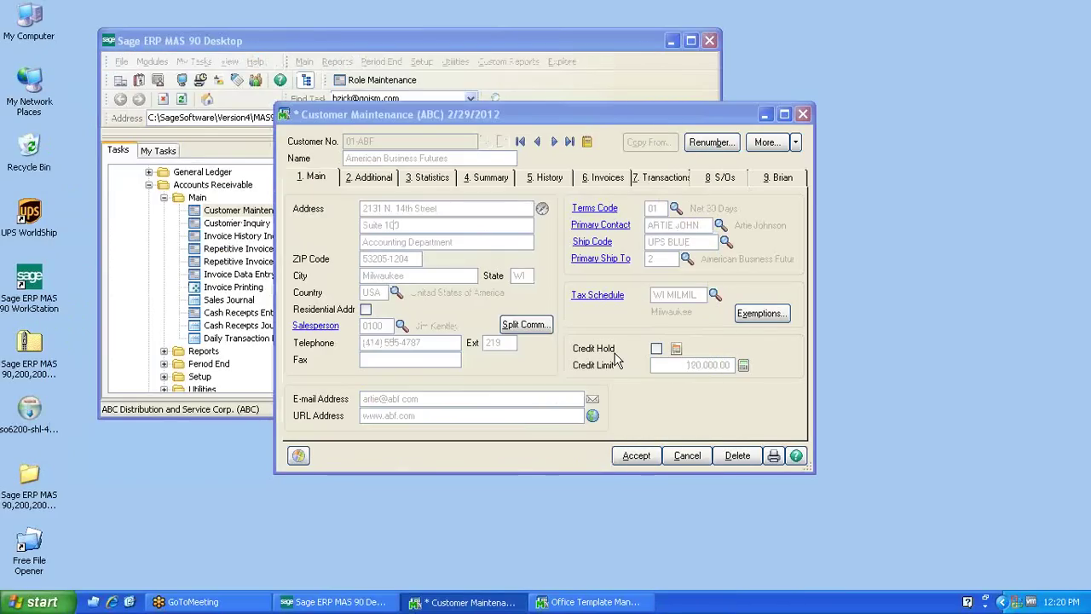
- Cancel Office Template Manager and check the list of help topics available for Customer Maintenance
left_click(796, 456)
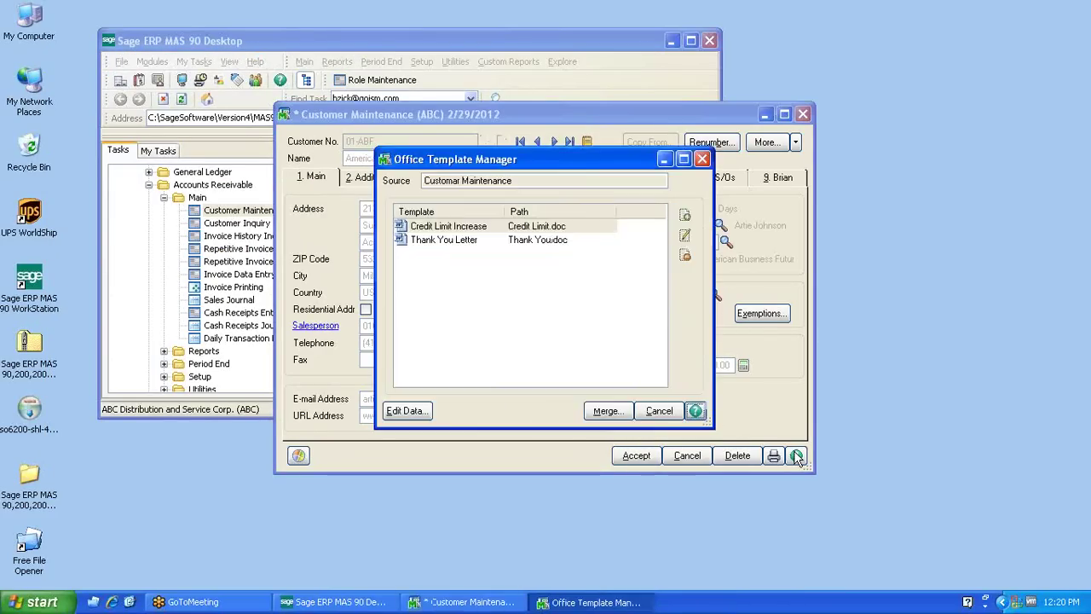
left_click(659, 411)
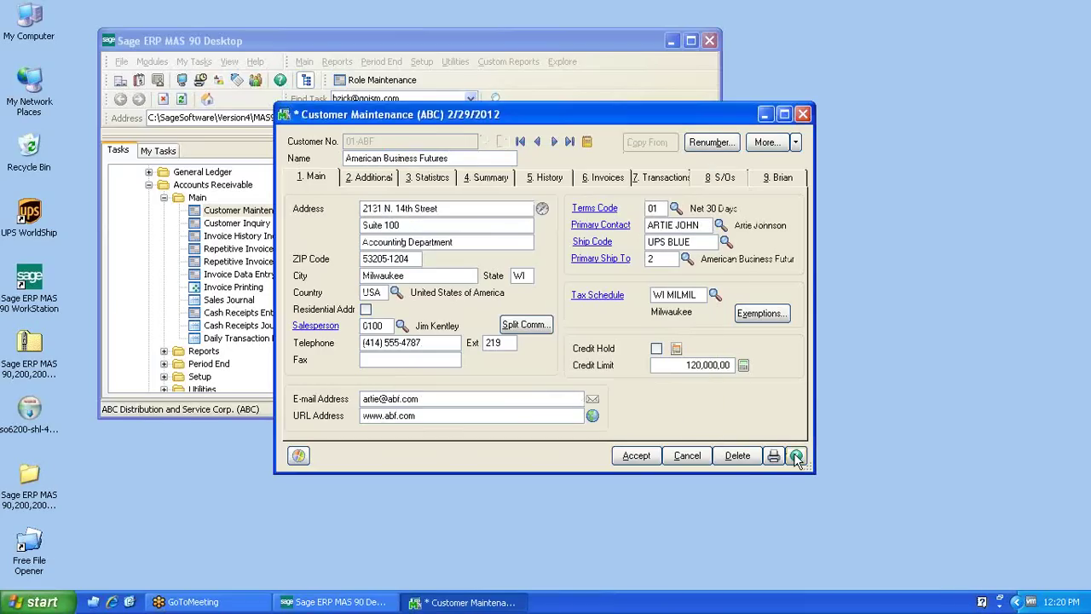
left_click(796, 455)
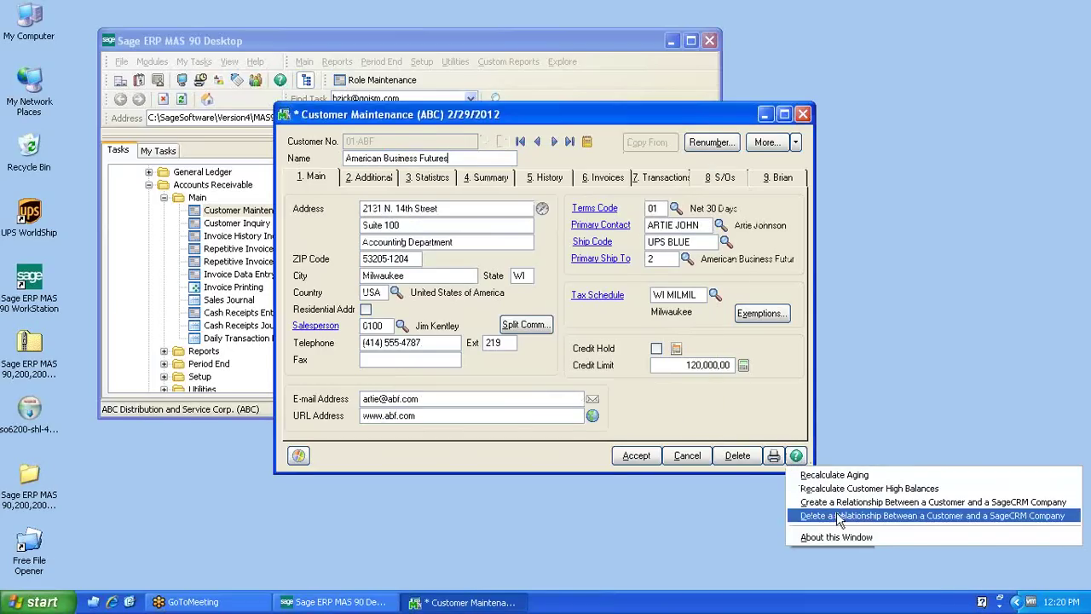
left_click(747, 414)
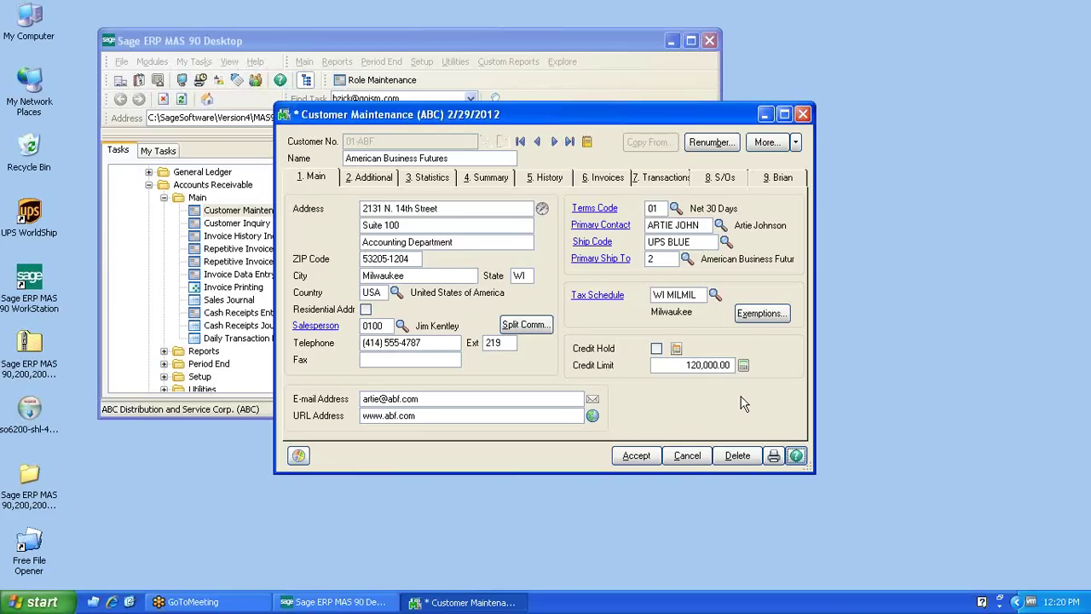
- Close Customer Maintenance, then collapse Accounts Receivable in the task tree and return to the Custom Office tasks
left_click(804, 114)
left_click(149, 184)
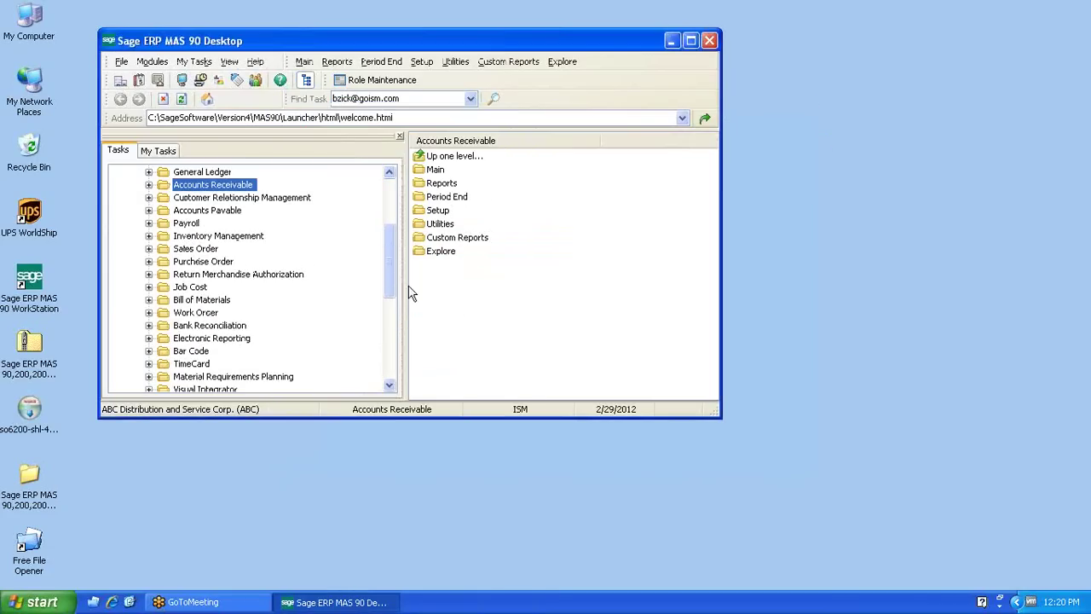
left_click_drag(389, 287, 387, 381)
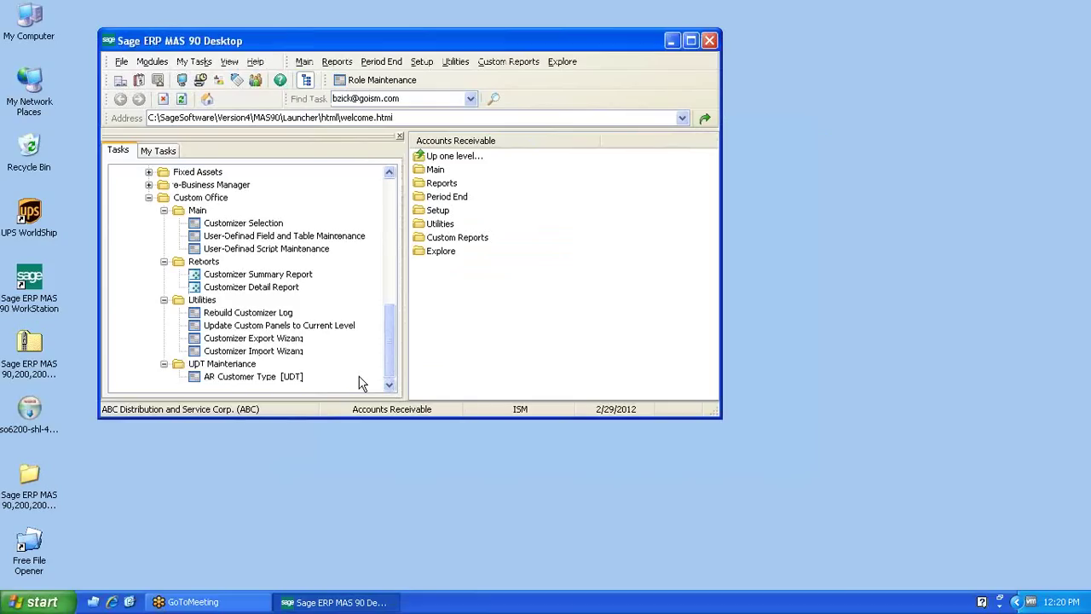